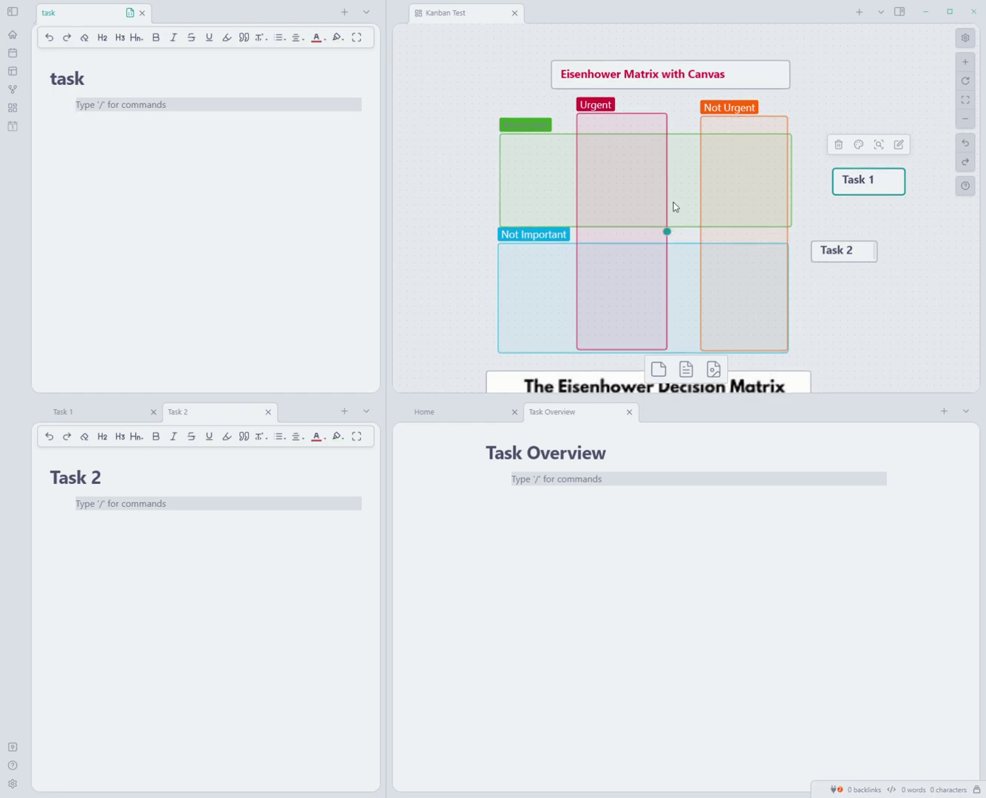
# Examine the Eisenhower Decision Matrix reference image below the canvas groups.
pyautogui.scroll(-5, 603, 138)
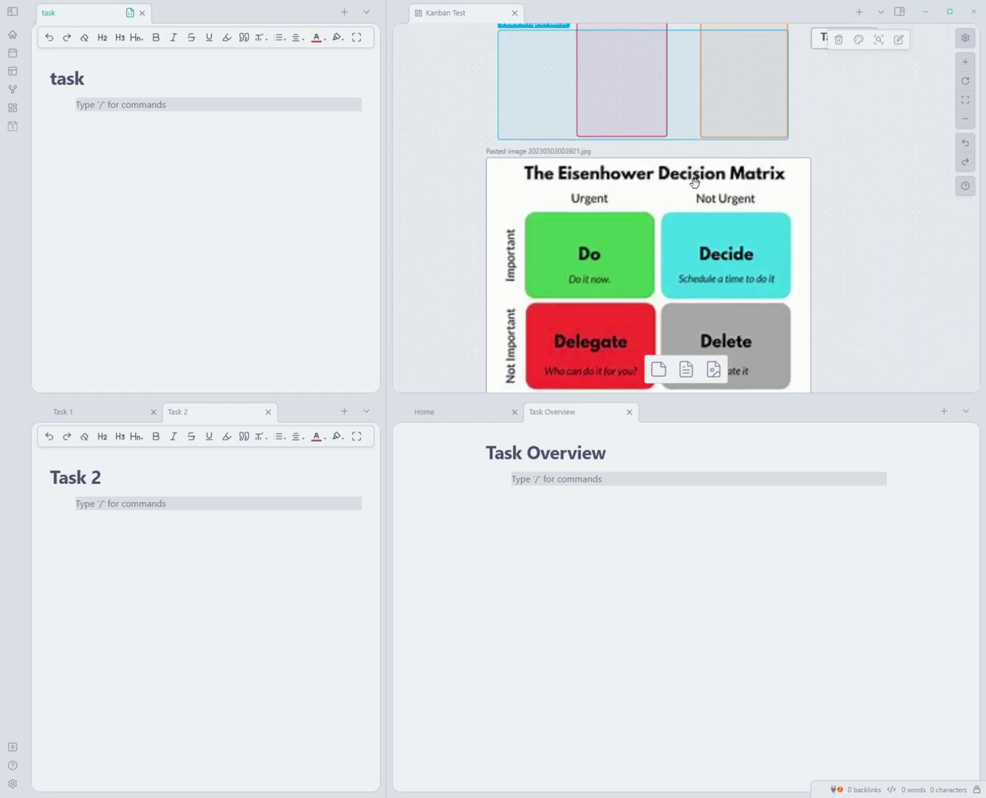
pyautogui.scroll(-1, 695, 182)
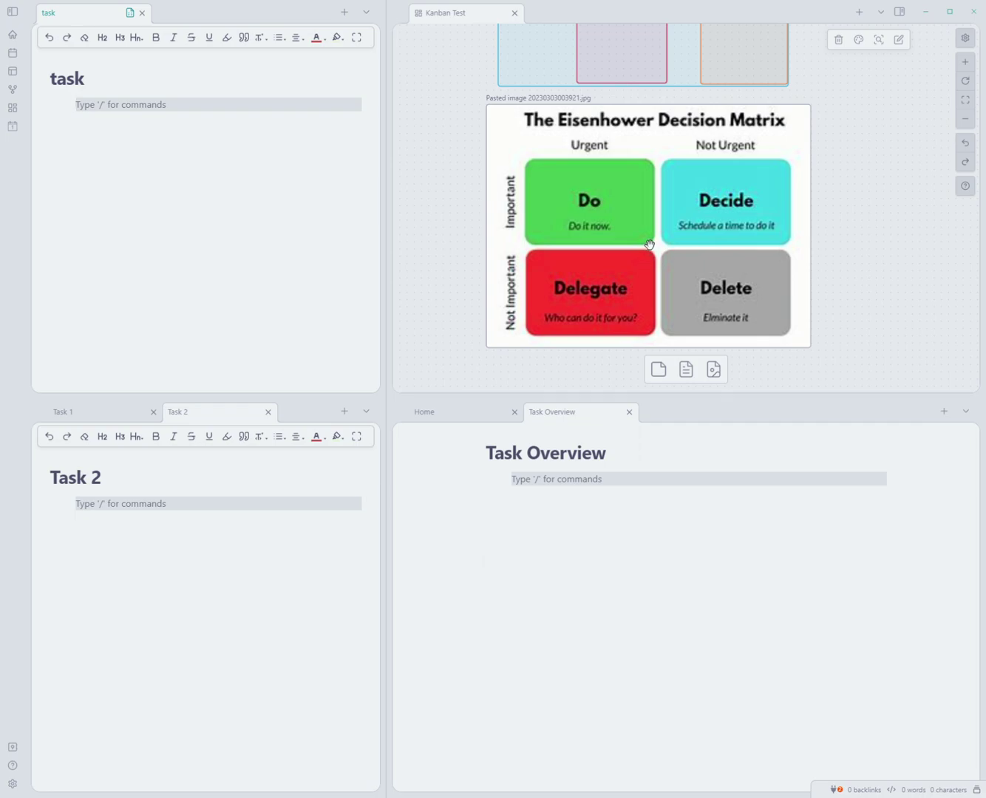
pyautogui.moveTo(823, 163)
pyautogui.scroll(3, 627, 302)
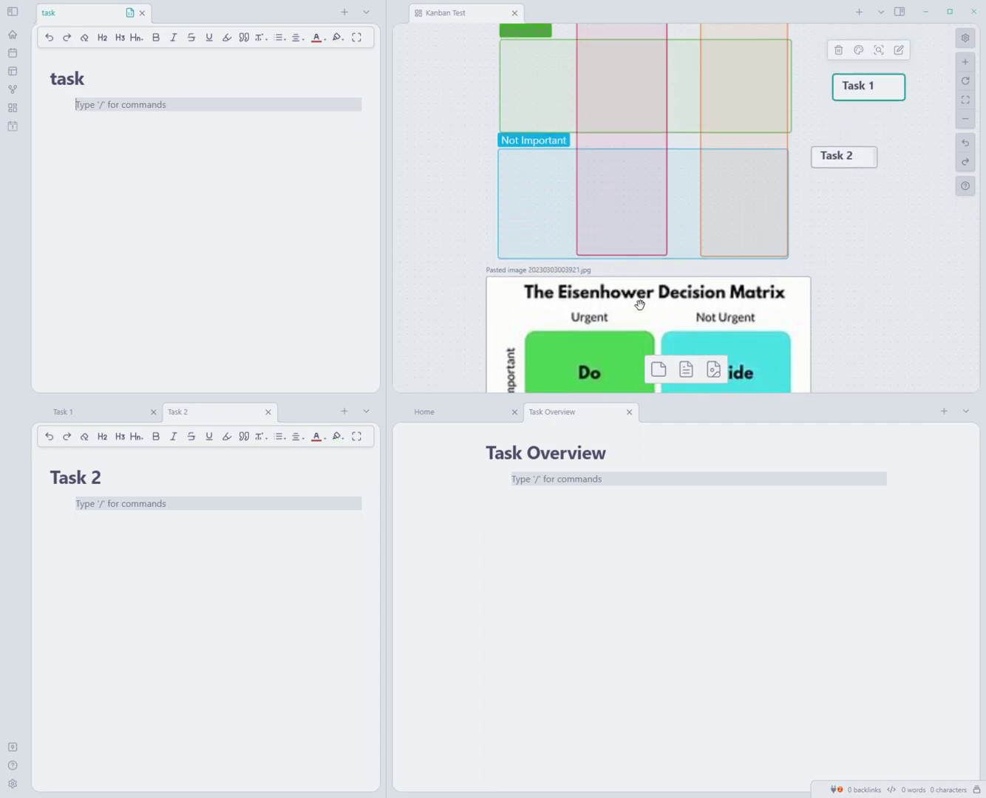
pyautogui.scroll(2, 640, 304)
# Place the Task 1 card where the Urgent and Important groups overlap and Task 2 where Not Urgent and Not Important overlap.
pyautogui.moveTo(883, 185); pyautogui.dragTo(859, 179)
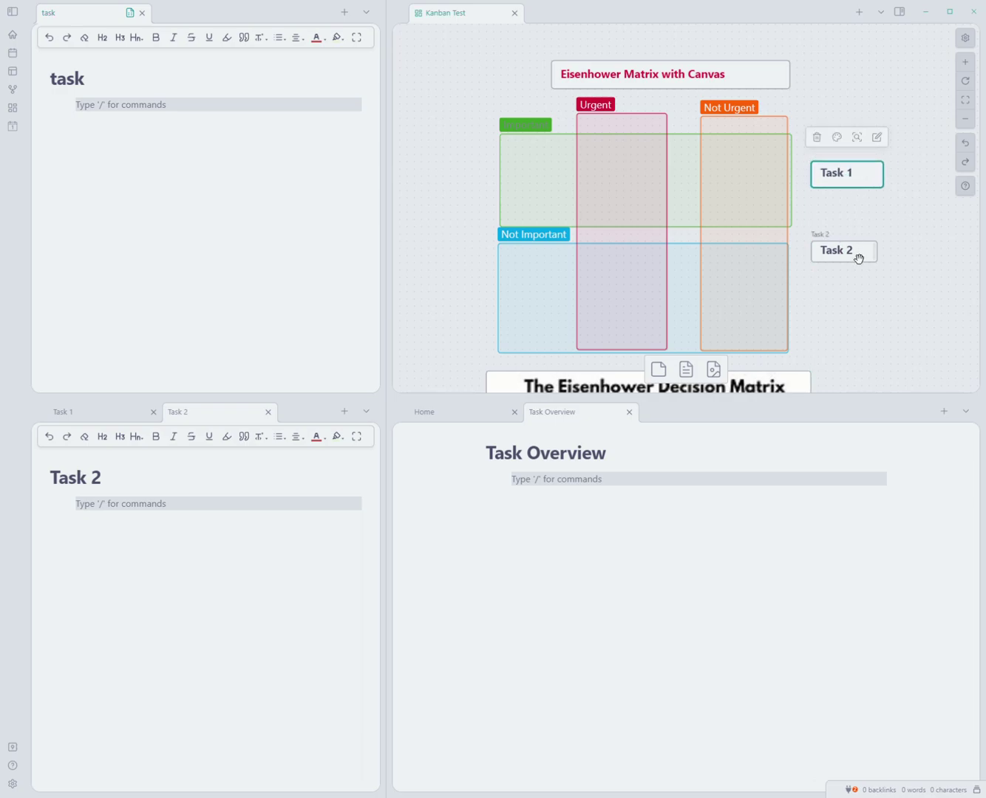
pyautogui.moveTo(858, 258); pyautogui.dragTo(882, 265)
pyautogui.moveTo(856, 178); pyautogui.dragTo(584, 170)
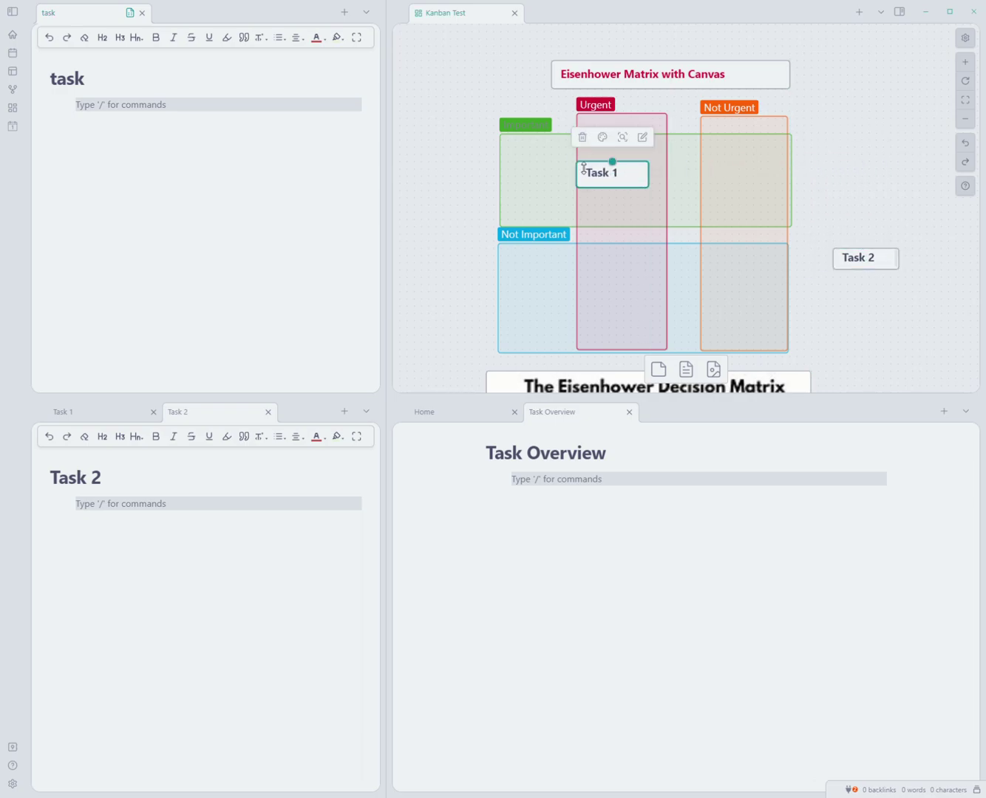
pyautogui.moveTo(876, 258); pyautogui.dragTo(754, 294)
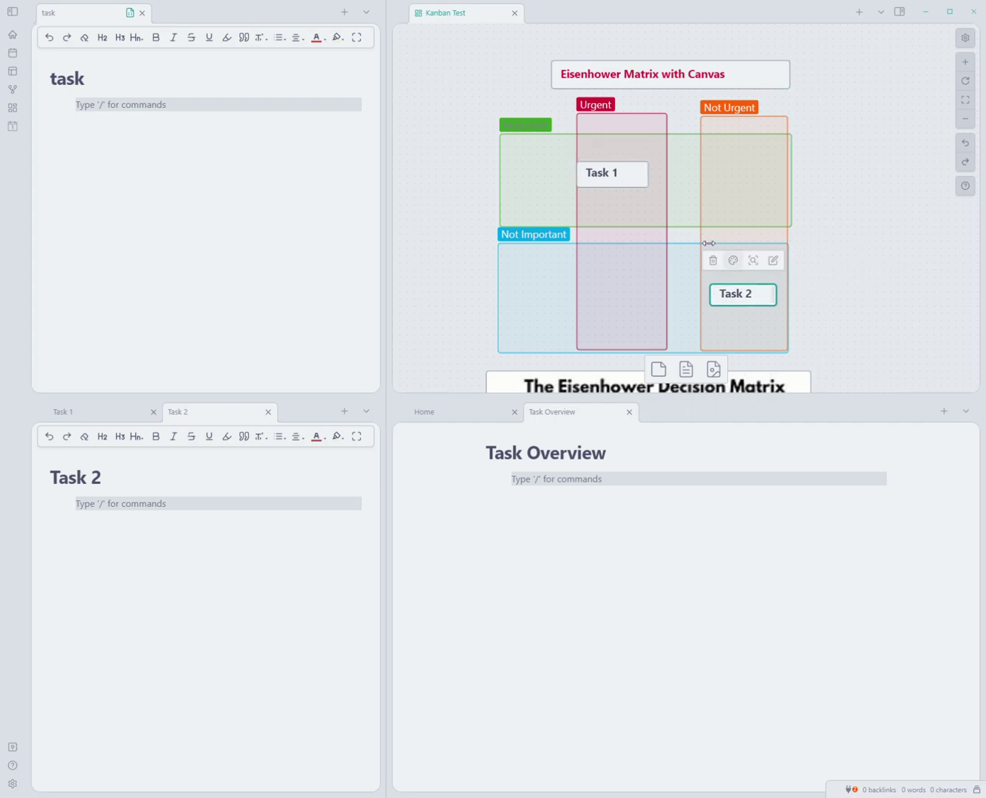
pyautogui.moveTo(627, 180); pyautogui.dragTo(639, 186)
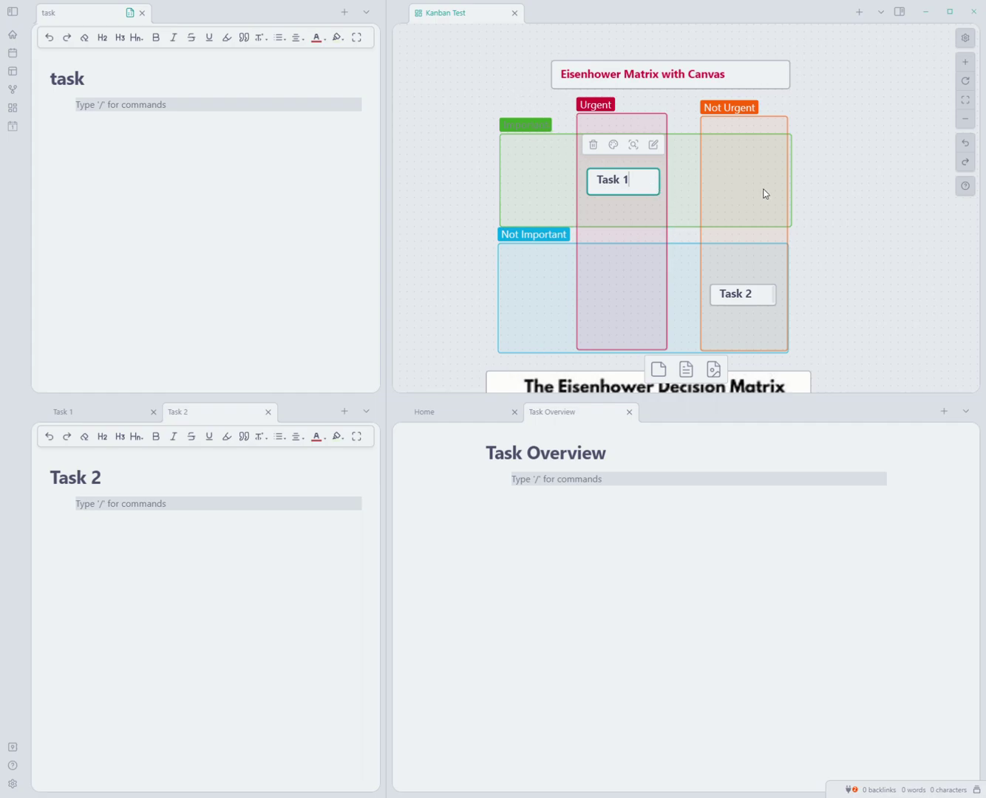
pyautogui.click(705, 187)
pyautogui.moveTo(646, 192)
pyautogui.mouseDown()
pyautogui.moveTo(772, 198)
pyautogui.moveTo(639, 183)
pyautogui.mouseUp()
pyautogui.click(822, 187)
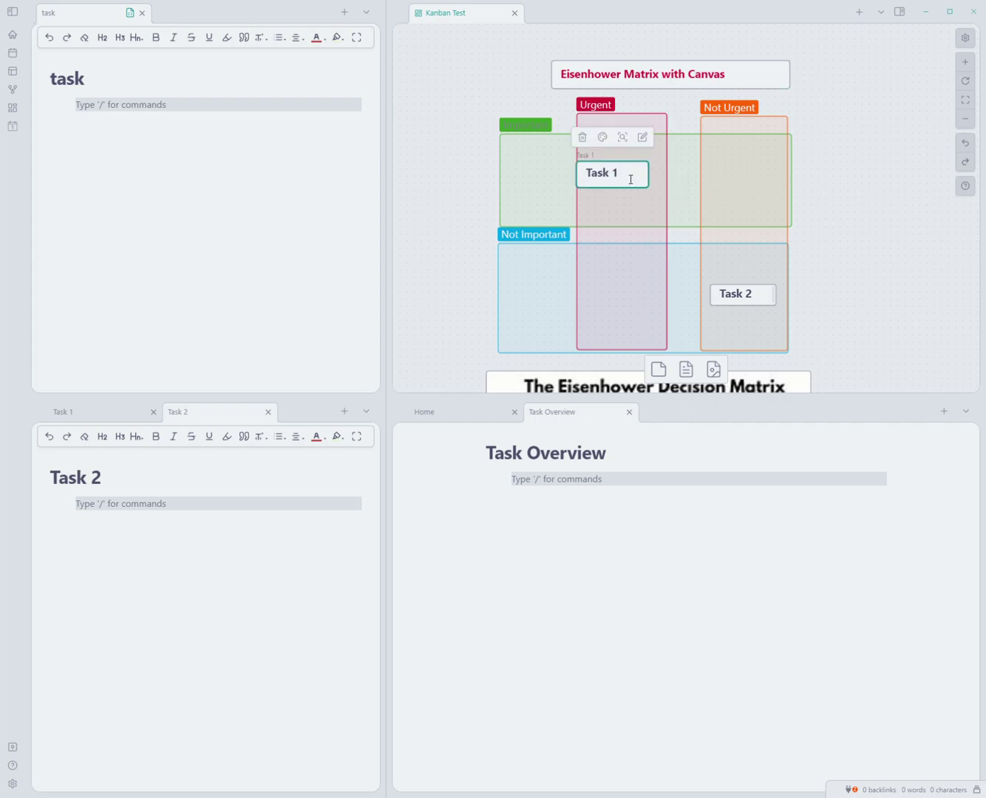
pyautogui.click(851, 186)
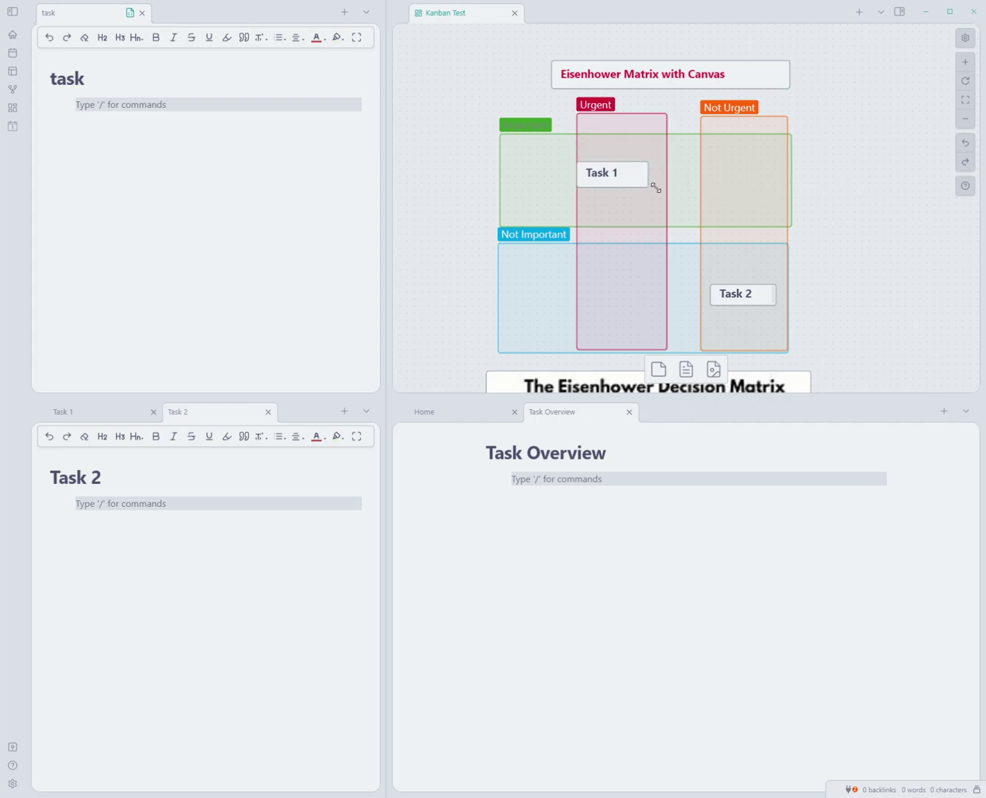
# Move the Task 1 and Task 2 cards out of the matrix, onto the empty canvas beside the Not Urgent group.
pyautogui.moveTo(639, 183); pyautogui.dragTo(901, 188)
pyautogui.moveTo(759, 300); pyautogui.dragTo(896, 259)
pyautogui.scroll(1, 562, 32)
pyautogui.moveTo(639, 35)
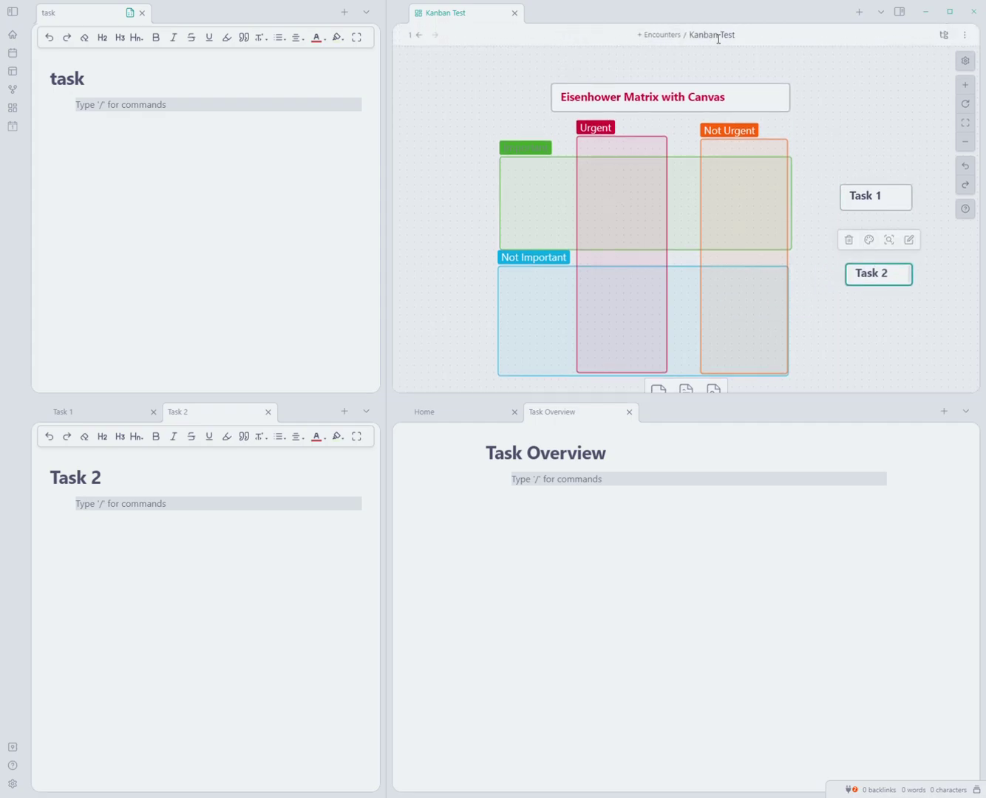
pyautogui.click(456, 205)
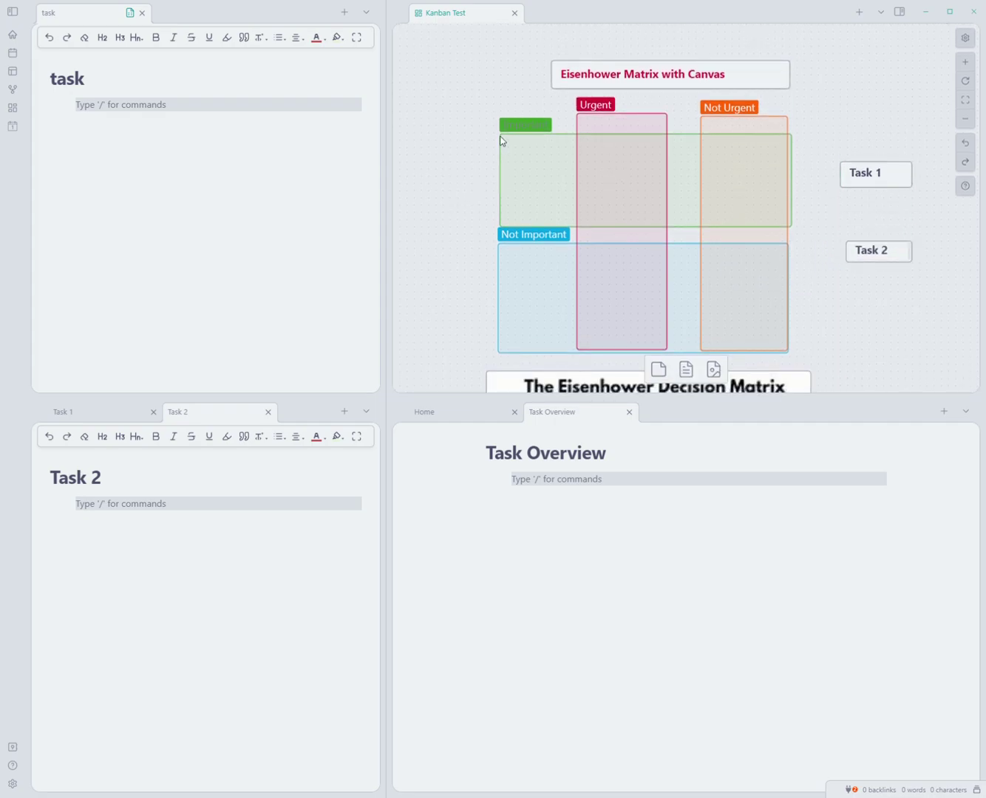
pyautogui.moveTo(463, 87); pyautogui.dragTo(832, 361)
pyautogui.click(463, 94)
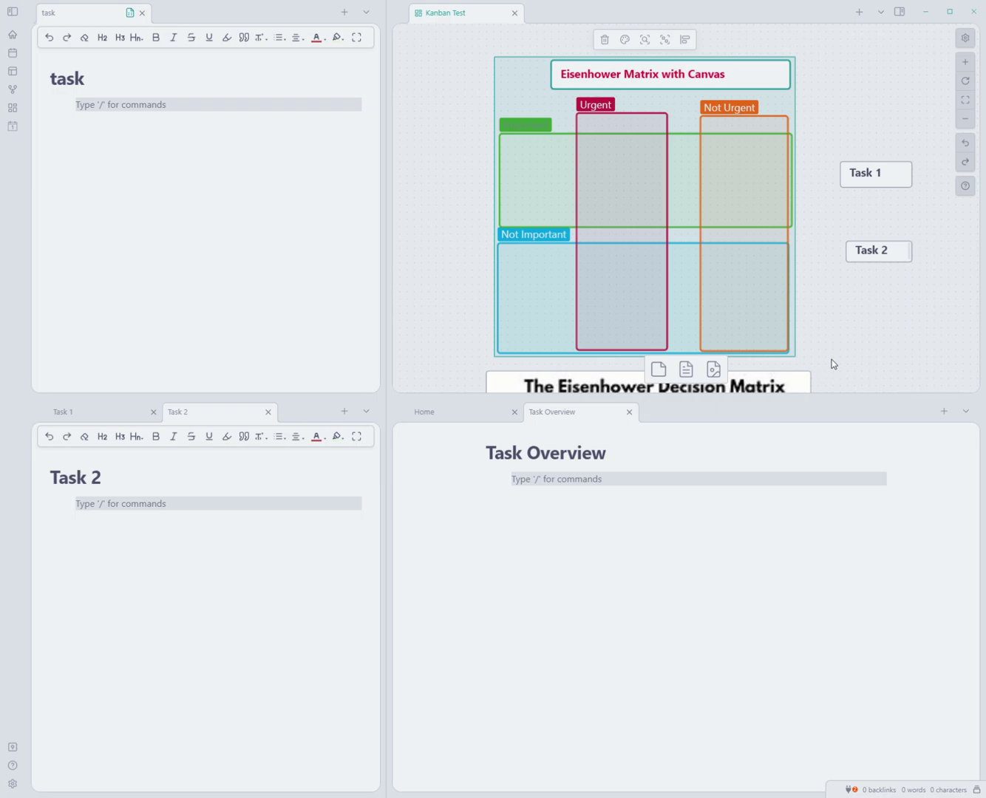
pyautogui.click(832, 361)
# Search the installed community plugins for "meta" and open the FileClass settings of Metadata Menu.
pyautogui.hotkey('ctrl', ',')
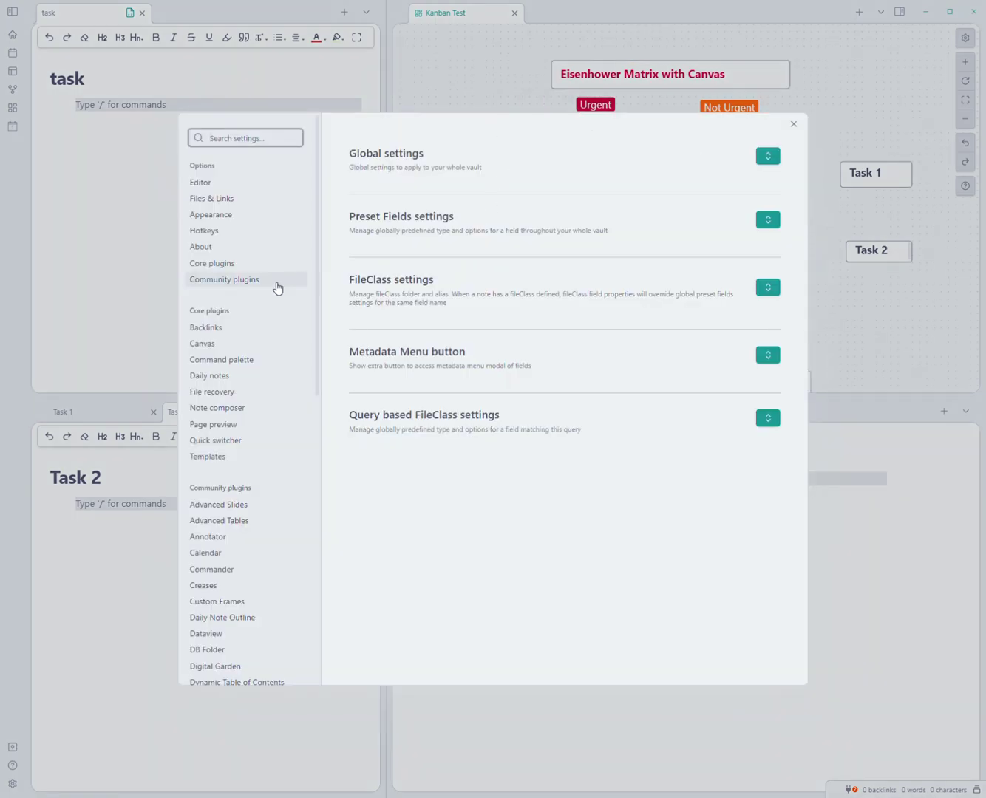
pyautogui.click(277, 283)
pyautogui.write('mea')
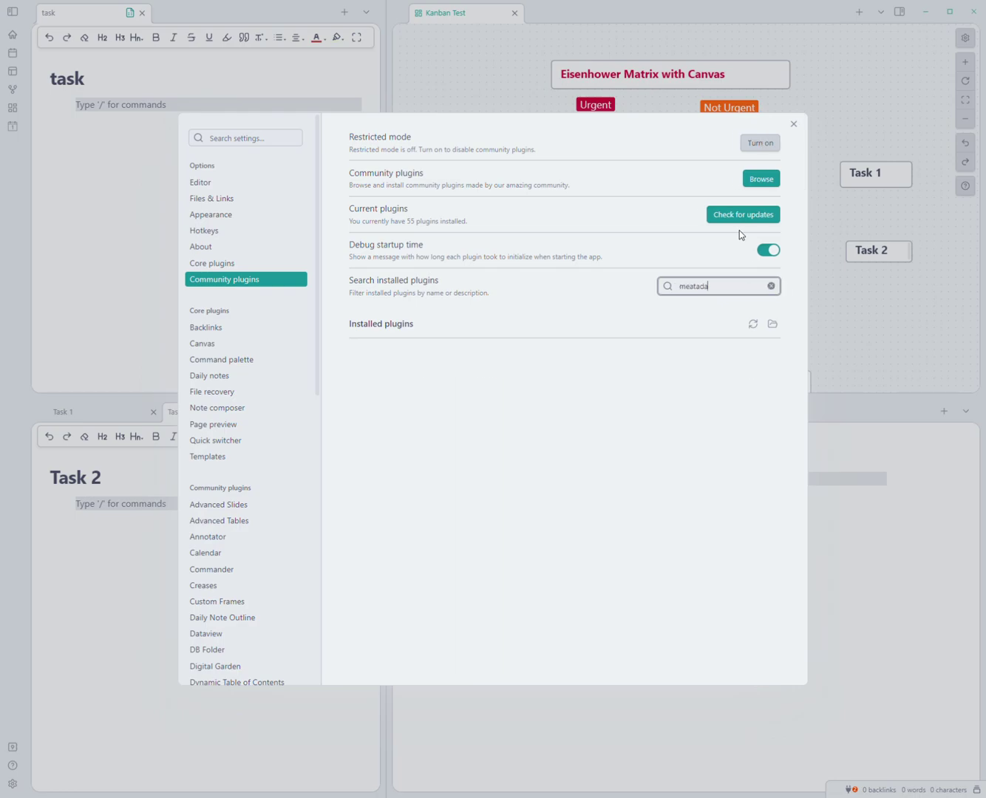
pyautogui.press('BackSpace')
pyautogui.write('ta')
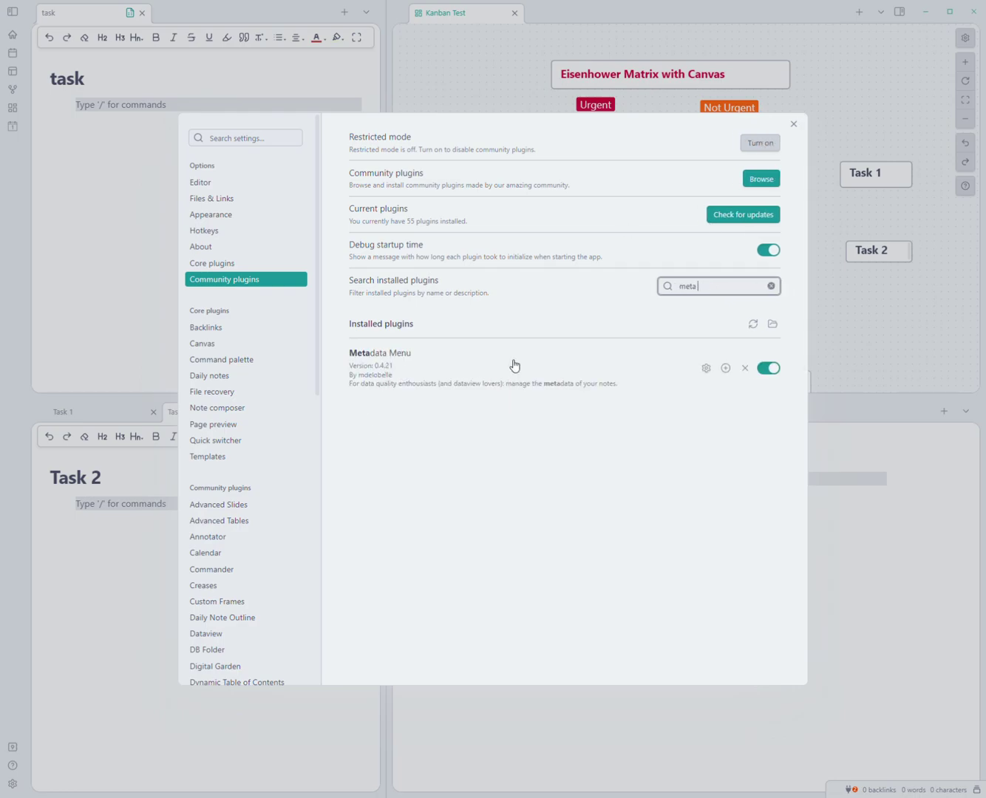
pyautogui.click(705, 368)
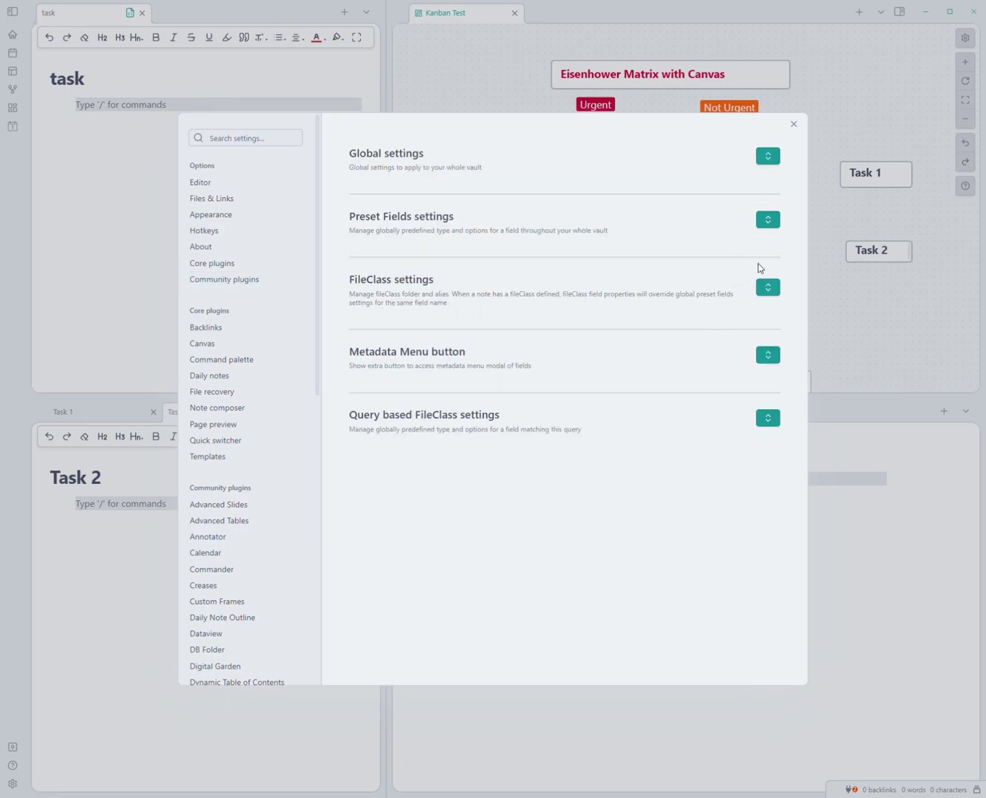
pyautogui.click(768, 287)
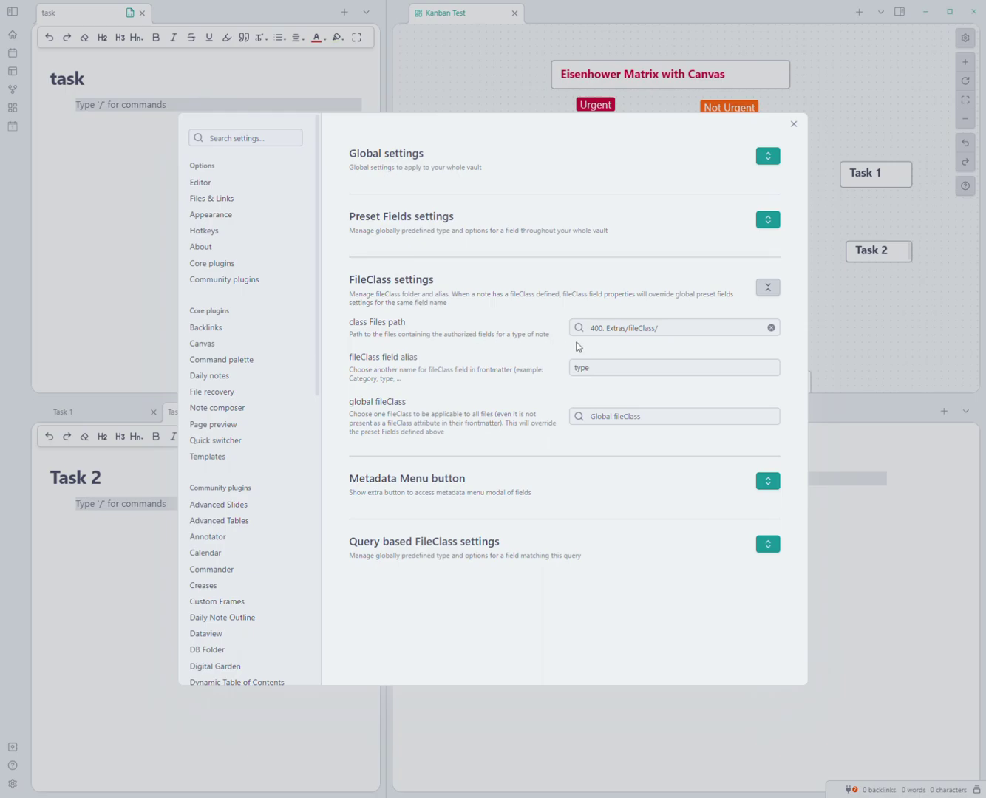
# Review the class Files path and the fileClass field alias, and close the settings.
pyautogui.click(625, 329)
pyautogui.moveTo(669, 329); pyautogui.dragTo(588, 326)
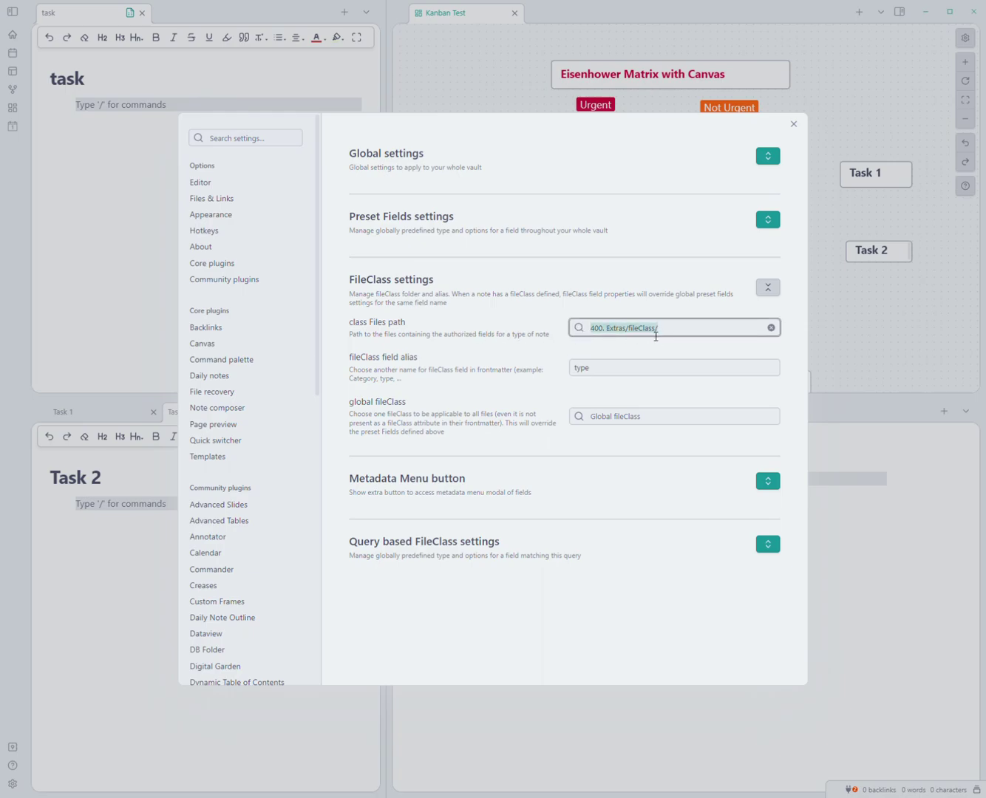
pyautogui.click(655, 336)
pyautogui.moveTo(669, 334); pyautogui.dragTo(567, 322)
pyautogui.click(649, 330)
pyautogui.moveTo(670, 334); pyautogui.dragTo(577, 329)
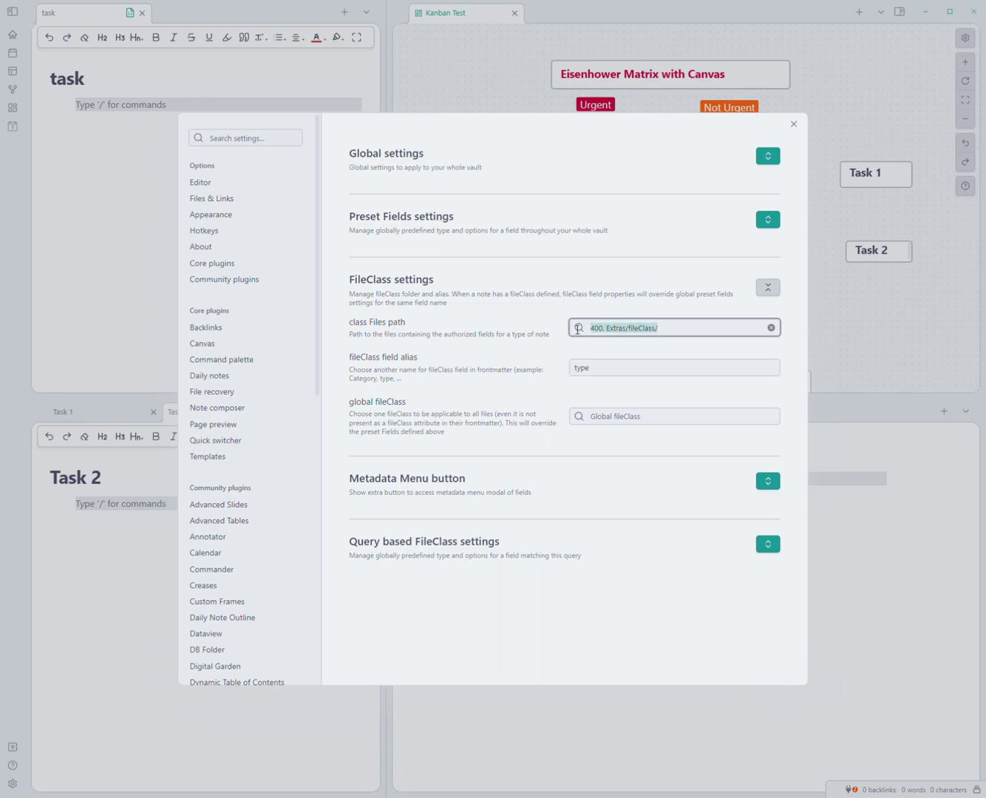
pyautogui.click(510, 331)
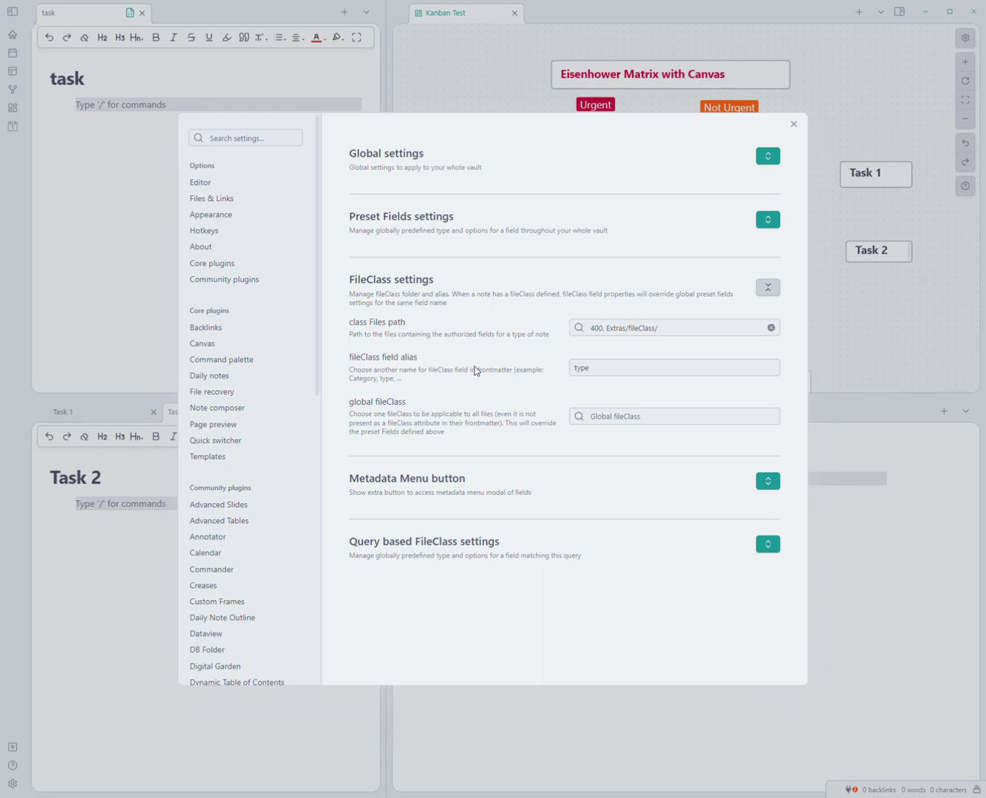
pyautogui.click(639, 372)
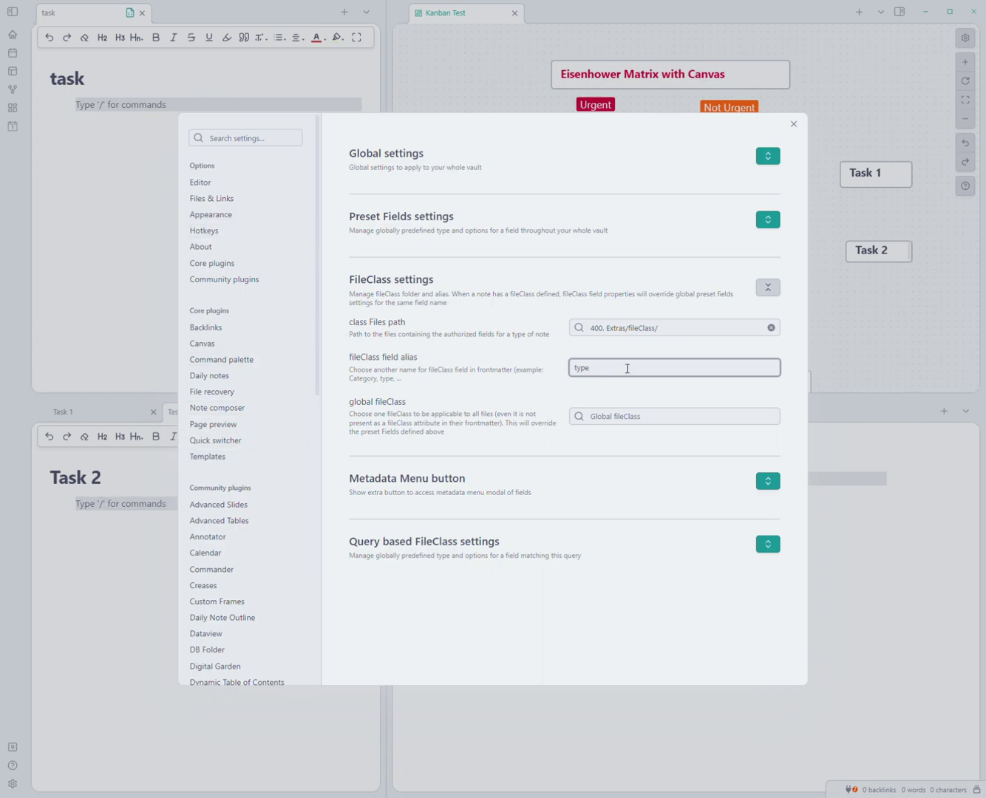
pyautogui.moveTo(624, 372); pyautogui.dragTo(546, 369)
pyautogui.click(607, 373)
pyautogui.click(526, 361)
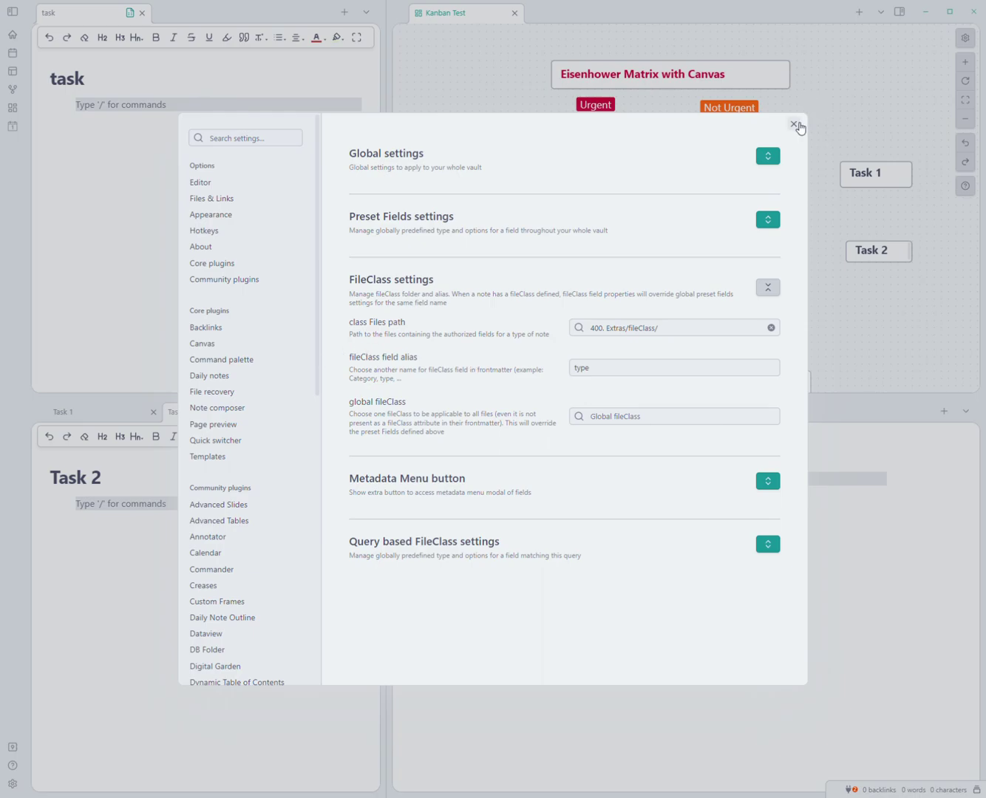
pyautogui.click(793, 124)
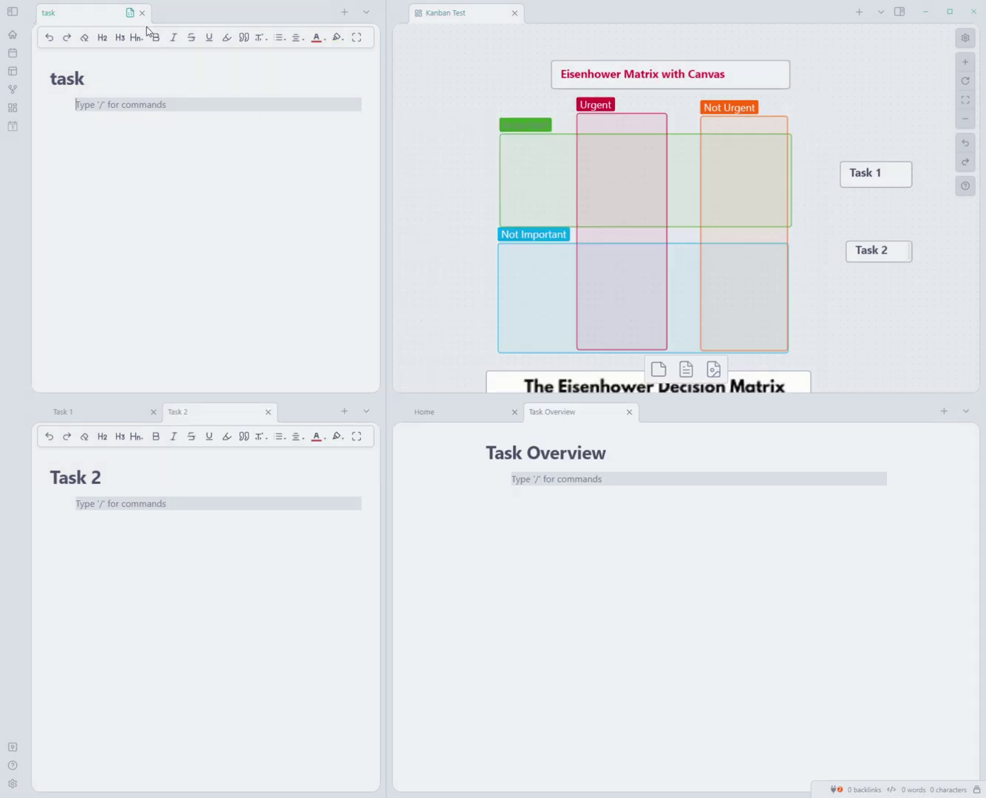
# Search the commands for "metad" and open the Metadata Menu fileClass view for the task note.
pyautogui.moveTo(102, 82); pyautogui.dragTo(52, 77)
pyautogui.click(96, 80)
pyautogui.click(108, 87)
pyautogui.hotkey('ctrl', 'p')
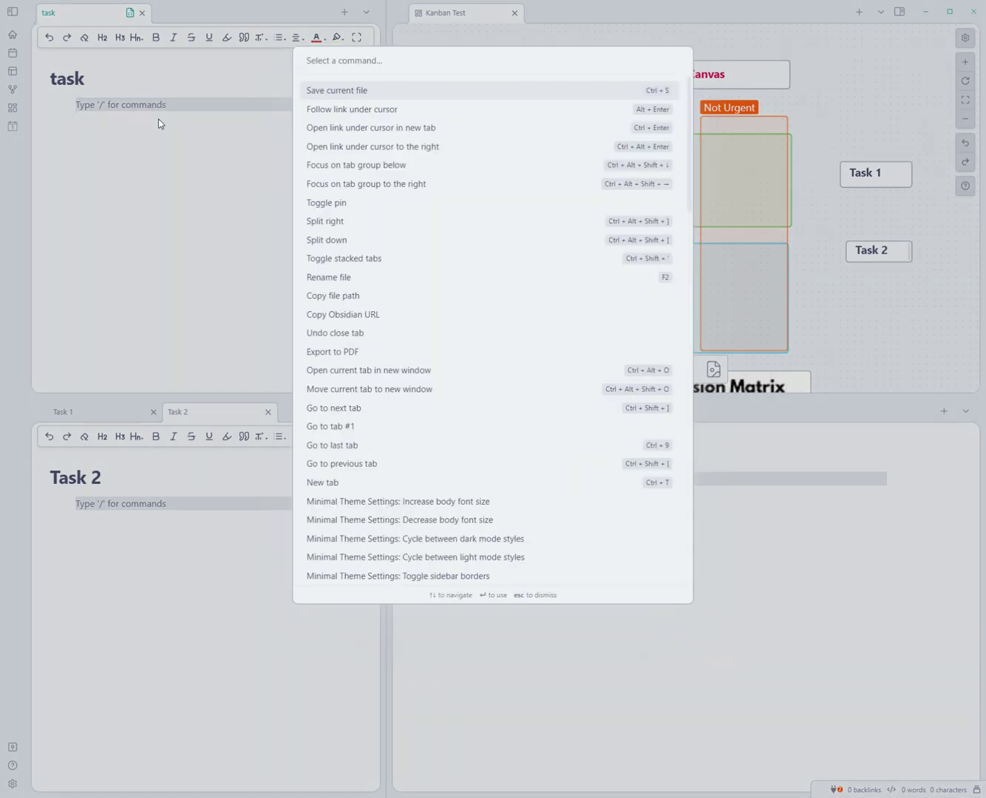
pyautogui.write('meatadat menu')
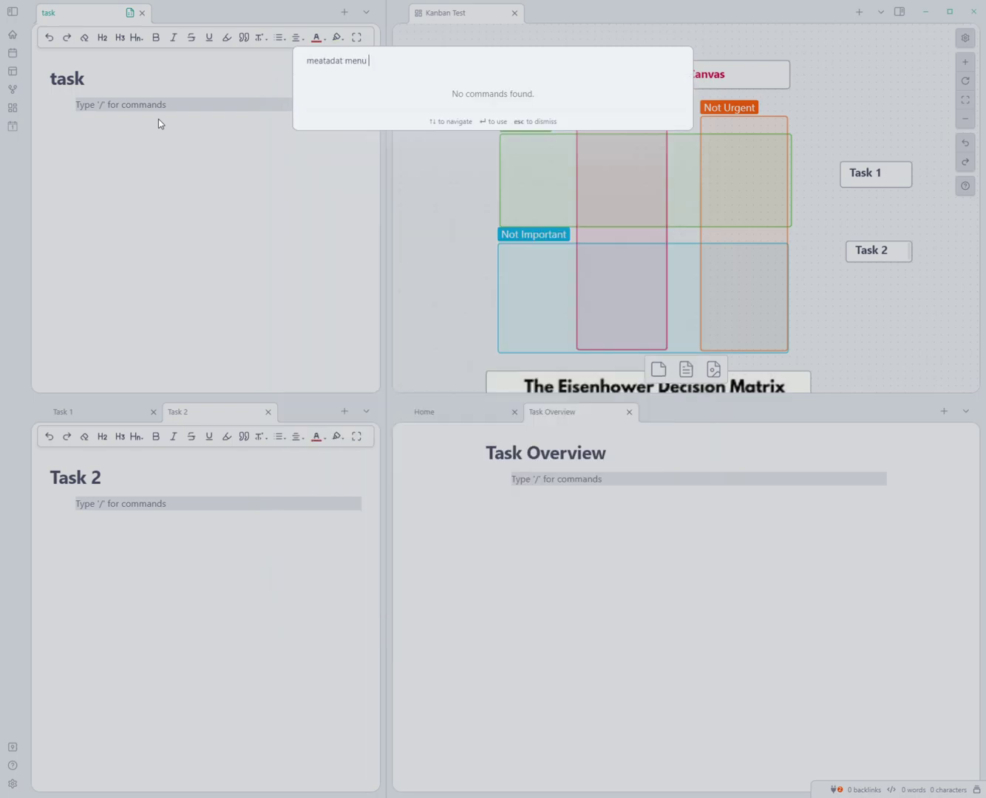
pyautogui.hotkey('ctrl', 'BackSpace')
pyautogui.press('BackSpace')
pyautogui.press('BackSpace')
pyautogui.press('BackSpace')
pyautogui.press('BackSpace')
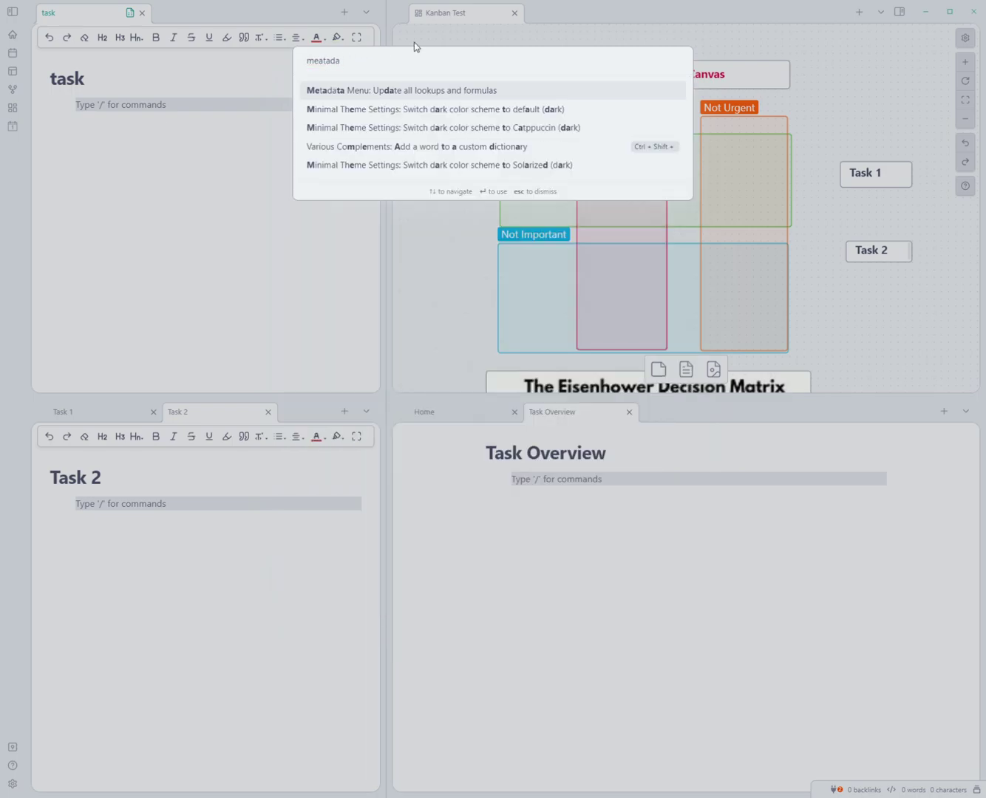
pyautogui.press('BackSpace')
pyautogui.press('BackSpace')
pyautogui.press('BackSpace')
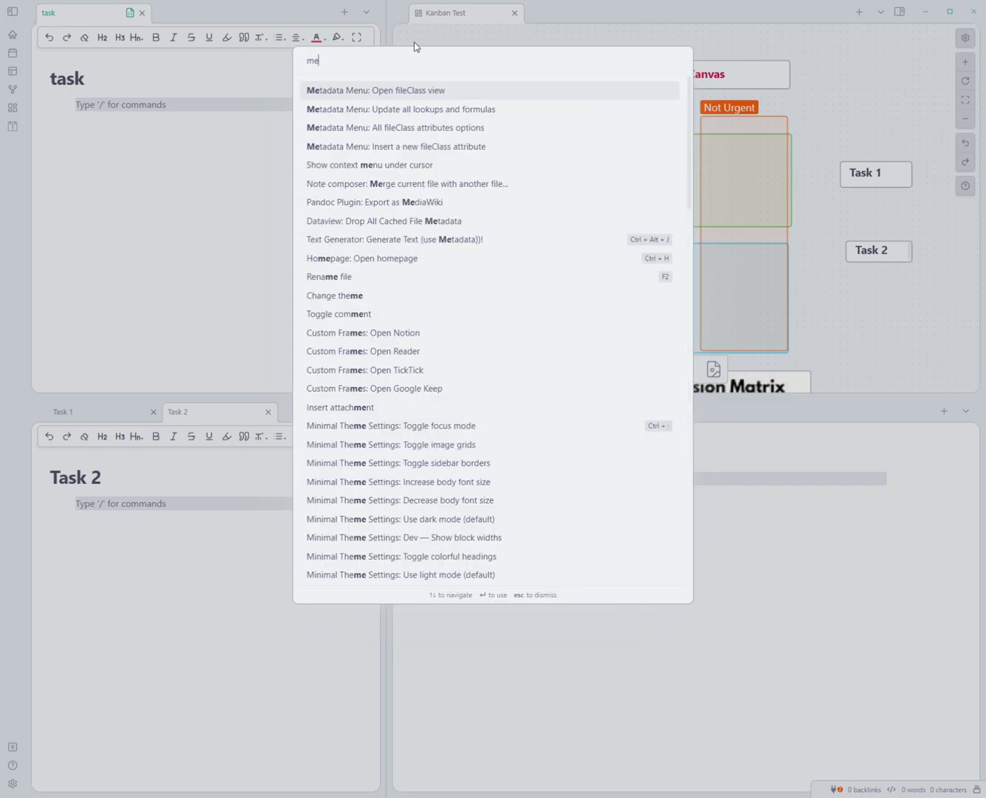
pyautogui.write('tad')
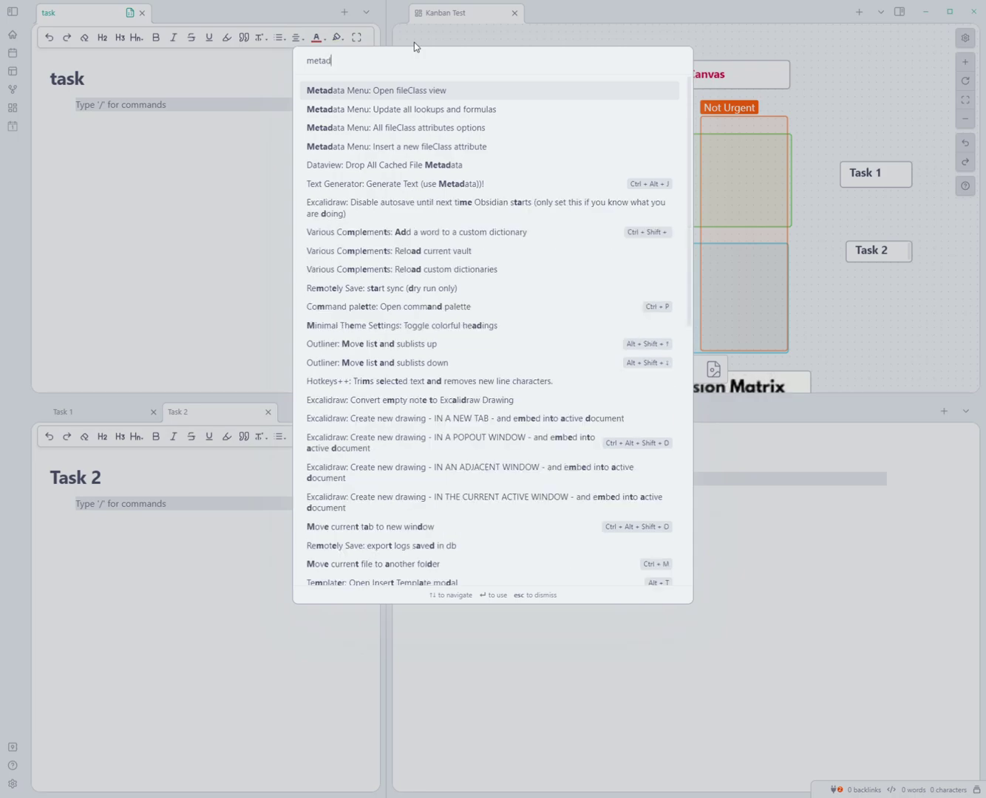
pyautogui.click(388, 93)
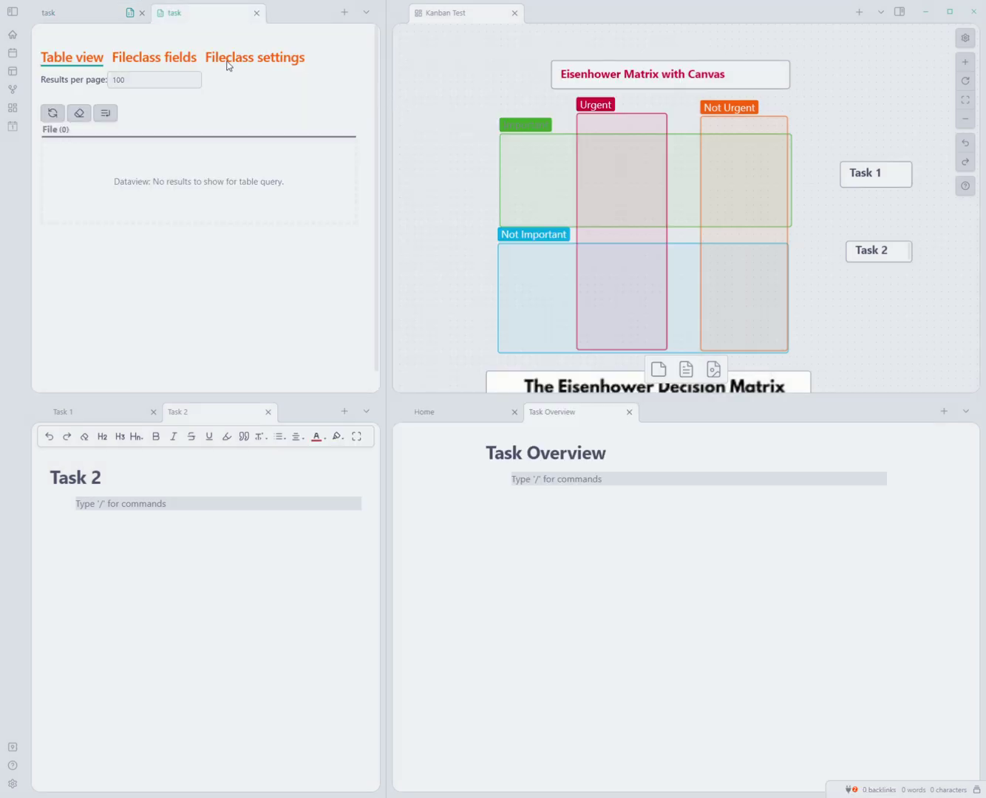
# Show the Fileclass fields in the task view and move that view into the pane holding Task 1 and Task 2.
pyautogui.click(188, 60)
pyautogui.moveTo(142, 429)
pyautogui.mouseDown()
pyautogui.moveTo(51, 419)
pyautogui.moveTo(158, 423)
pyautogui.moveTo(42, 419)
pyautogui.moveTo(49, 418)
pyautogui.moveTo(42, 428)
pyautogui.mouseUp()
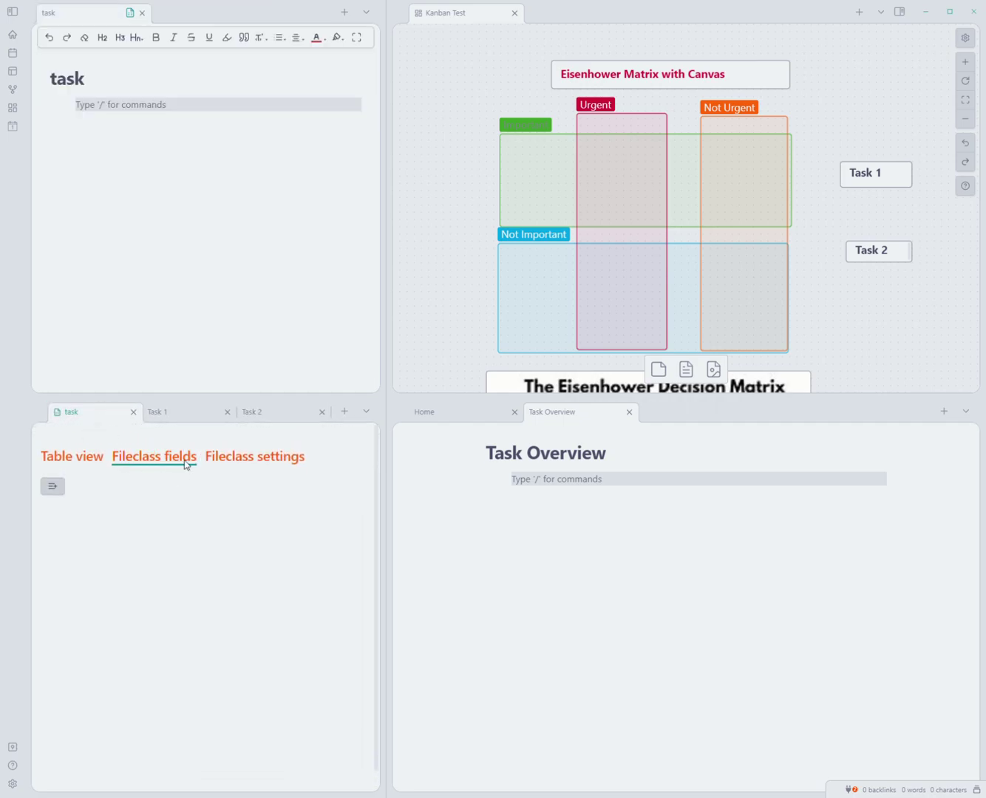
# Start a new fileClass attribute named "urgency" with the field type "Updates with groups in canvas".
pyautogui.click(53, 486)
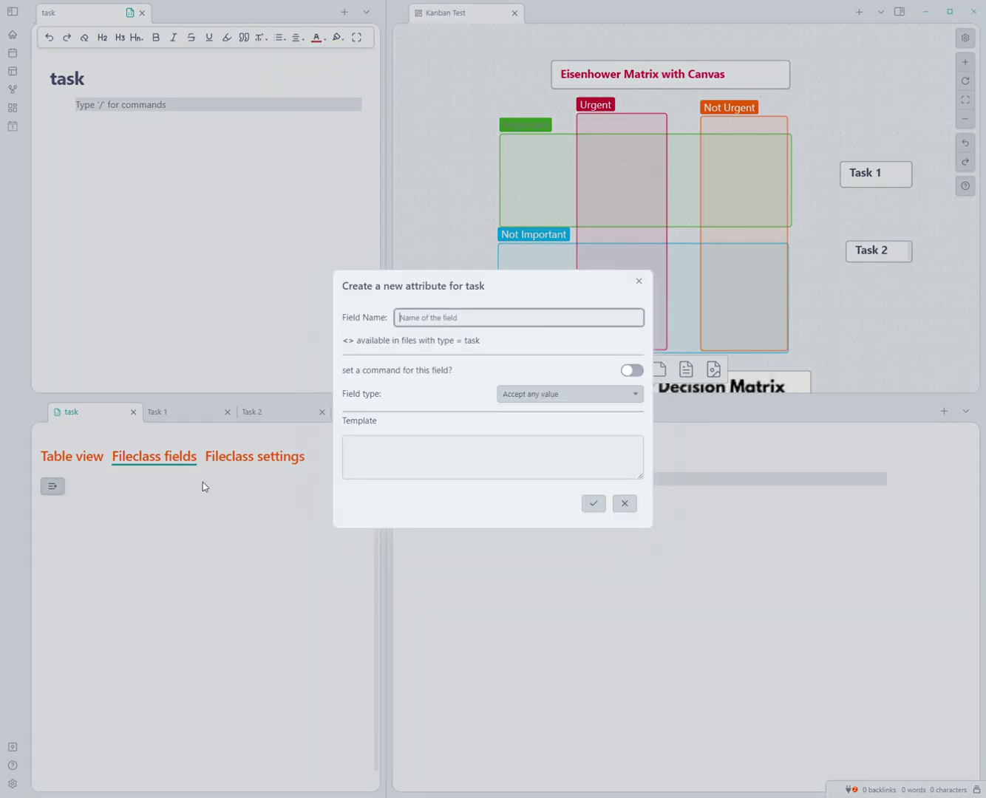
pyautogui.write('urgency')
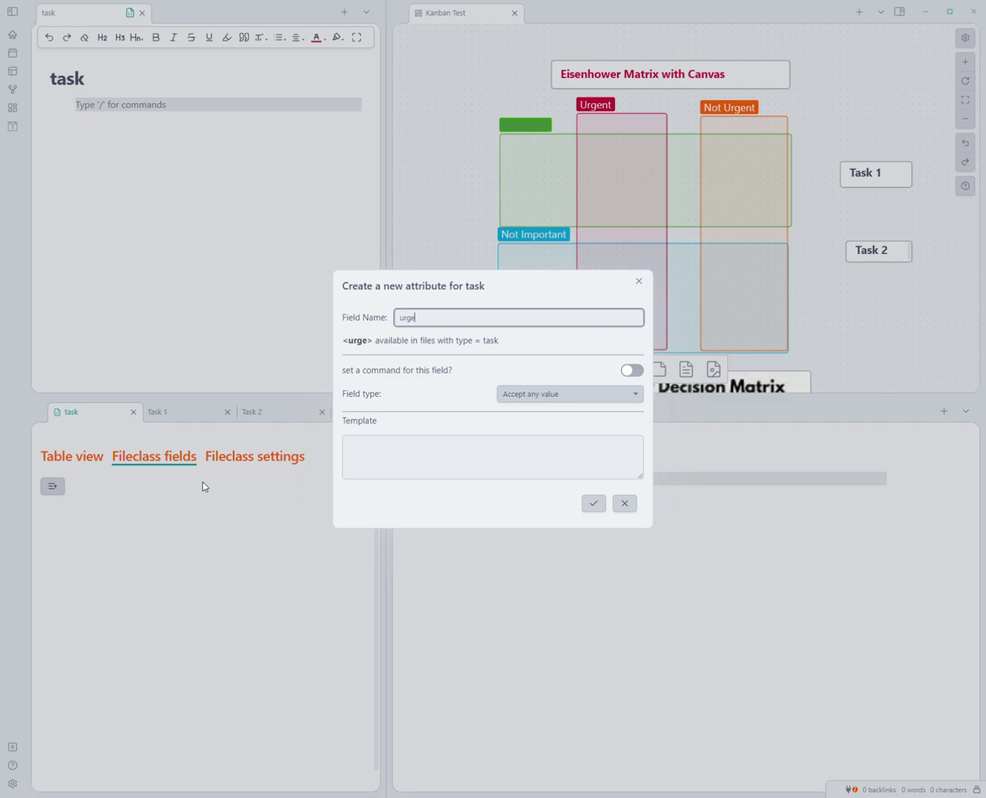
pyautogui.click(591, 397)
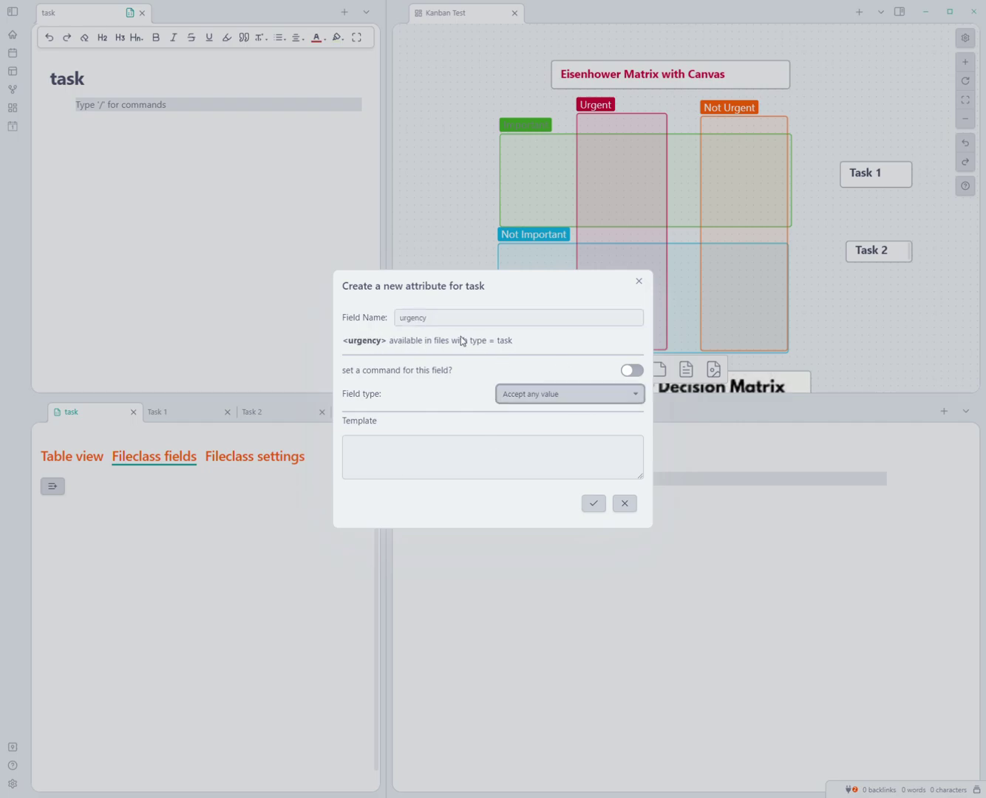
pyautogui.click(533, 536)
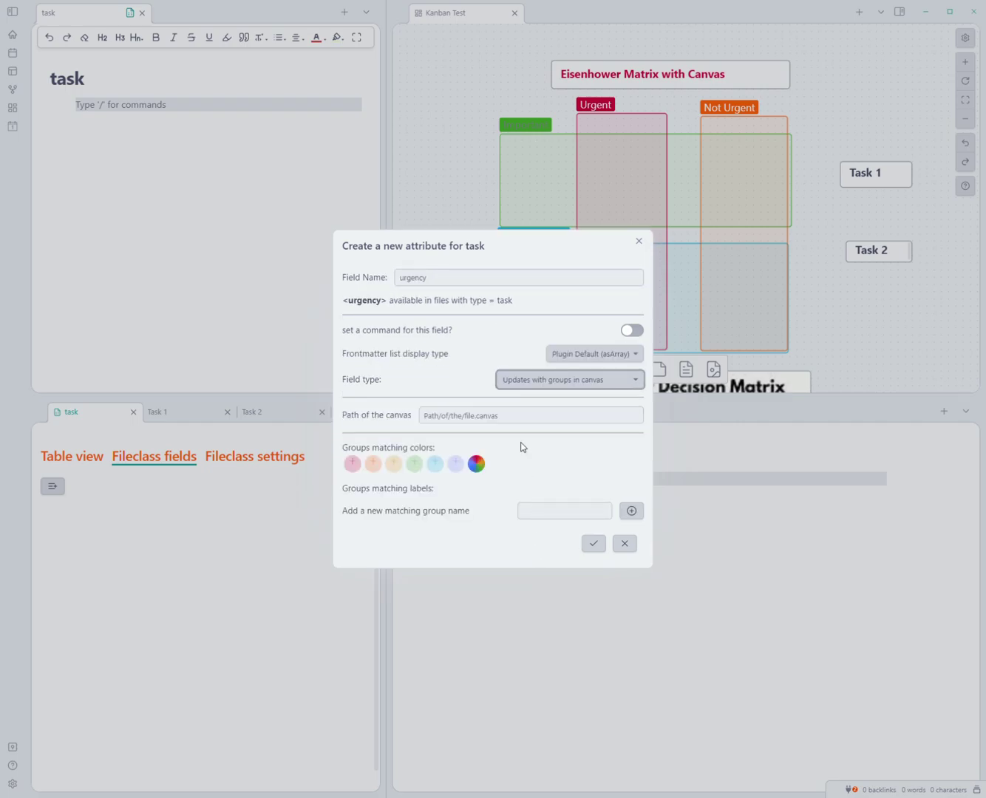
# Set the urgency field's canvas path to "+ Encounters/Kanban Test.canvas".
pyautogui.click(528, 417)
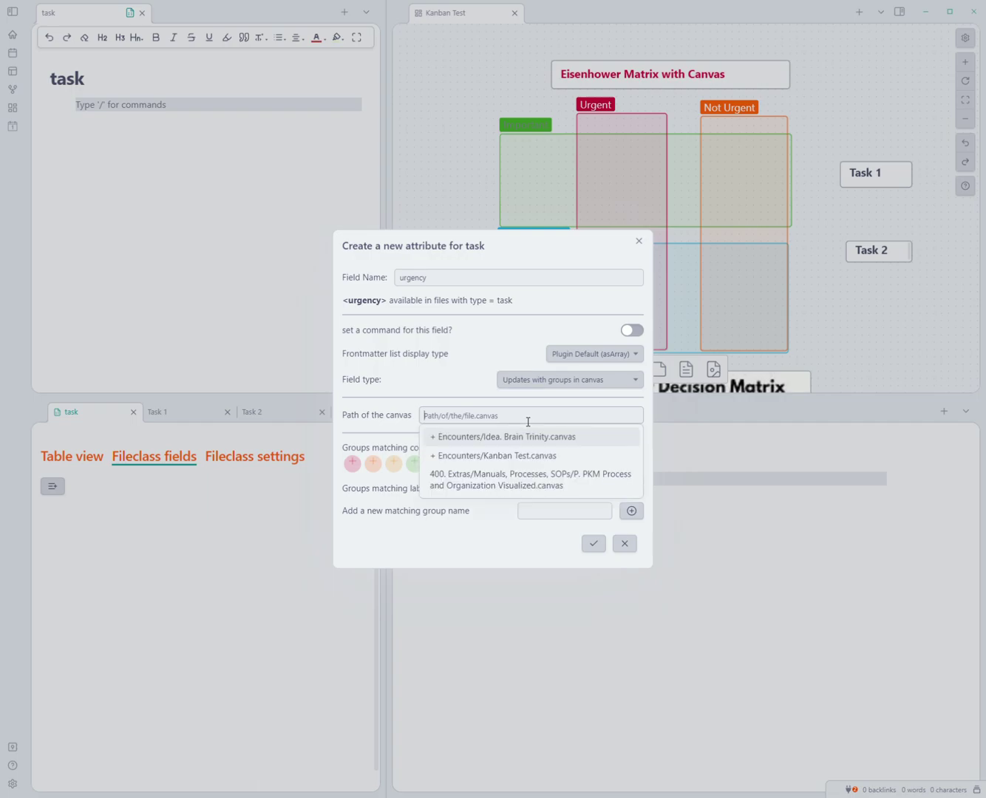
pyautogui.click(488, 401)
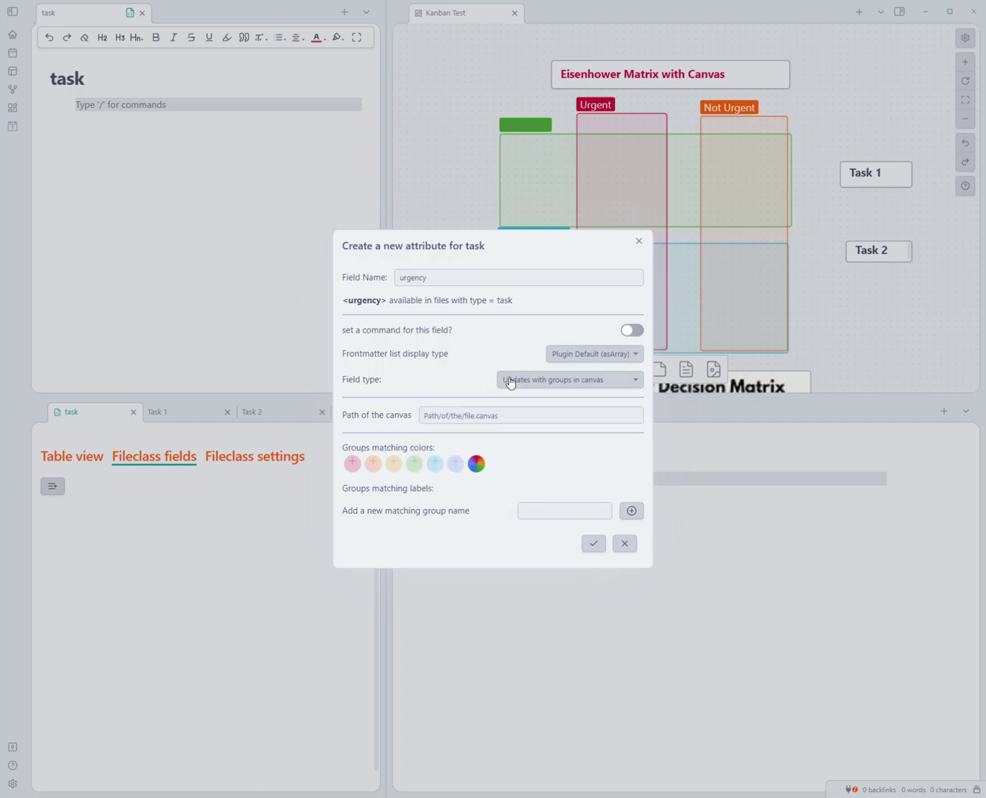
pyautogui.click(573, 378)
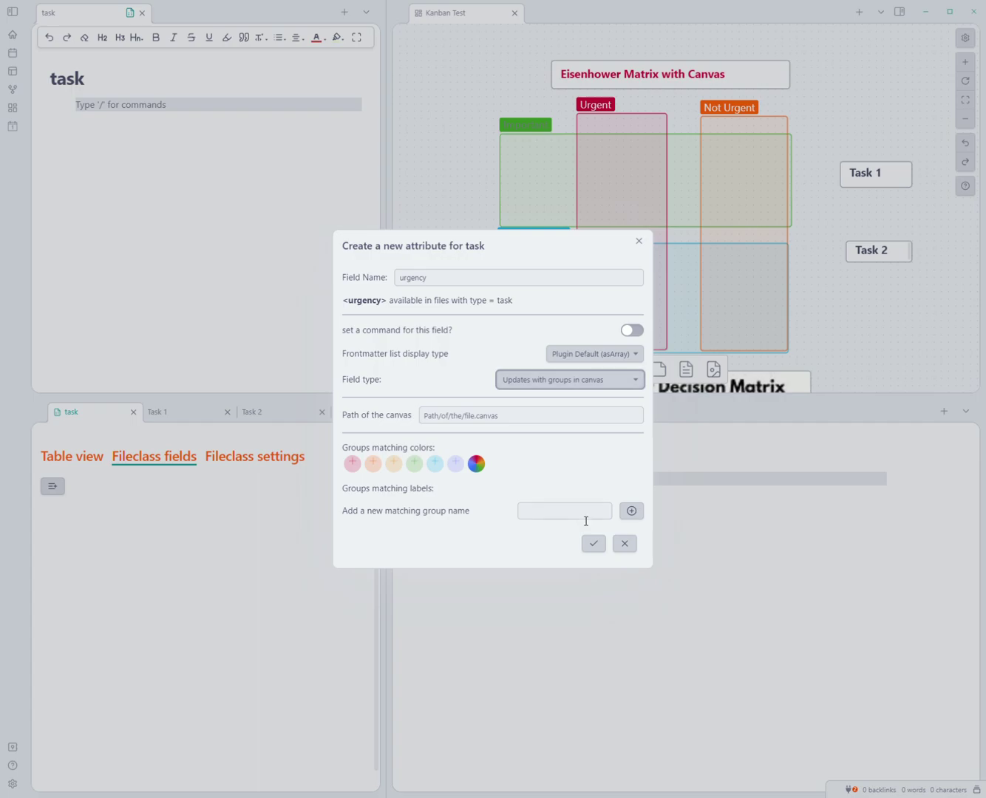
pyautogui.click(502, 419)
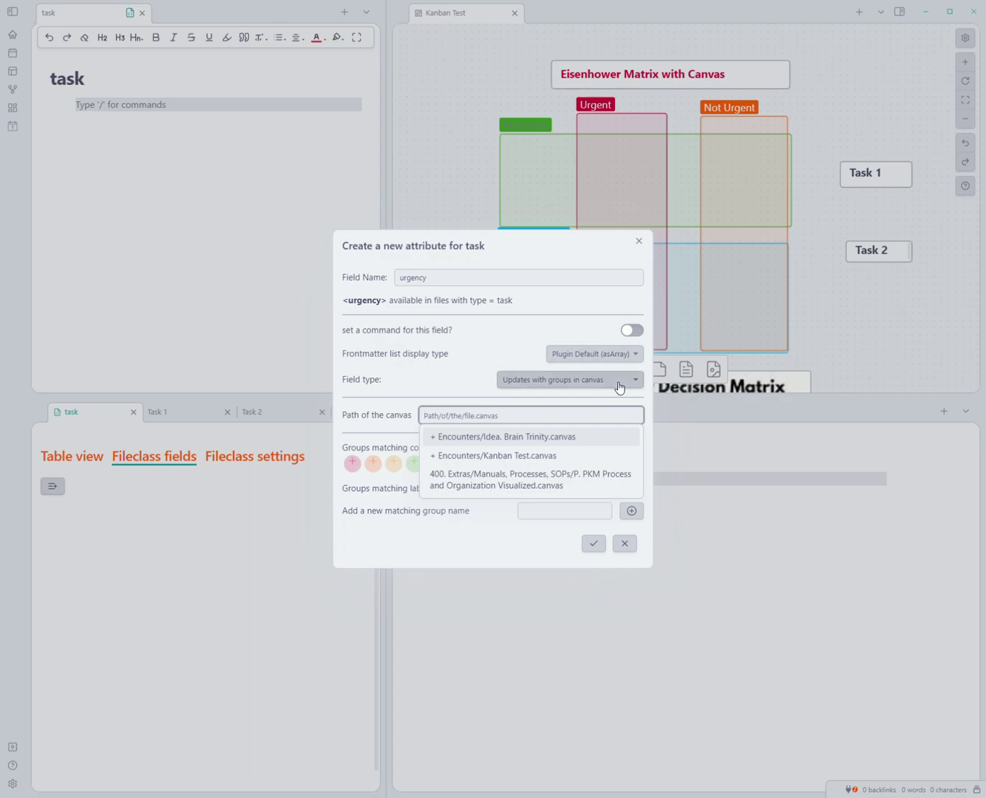
pyautogui.press('Down')
pyautogui.press('Return')
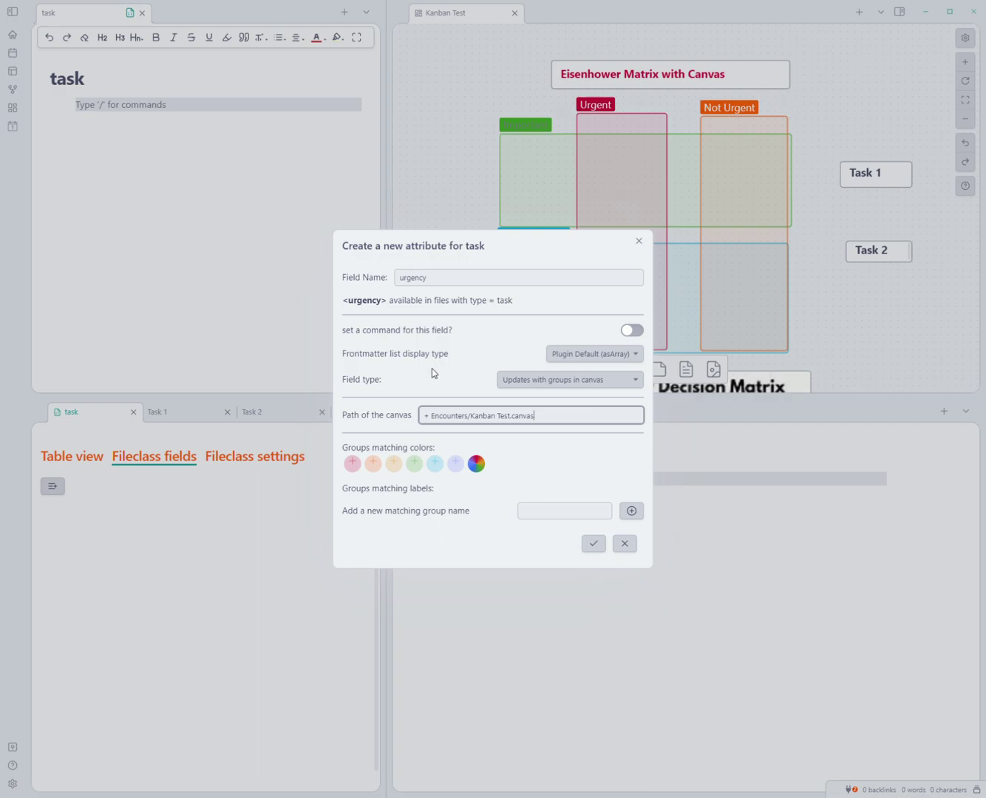
# Match the urgency field to the red and orange groups labelled "Urgent" and "Not Urgent", and save the field.
pyautogui.click(352, 464)
pyautogui.click(372, 464)
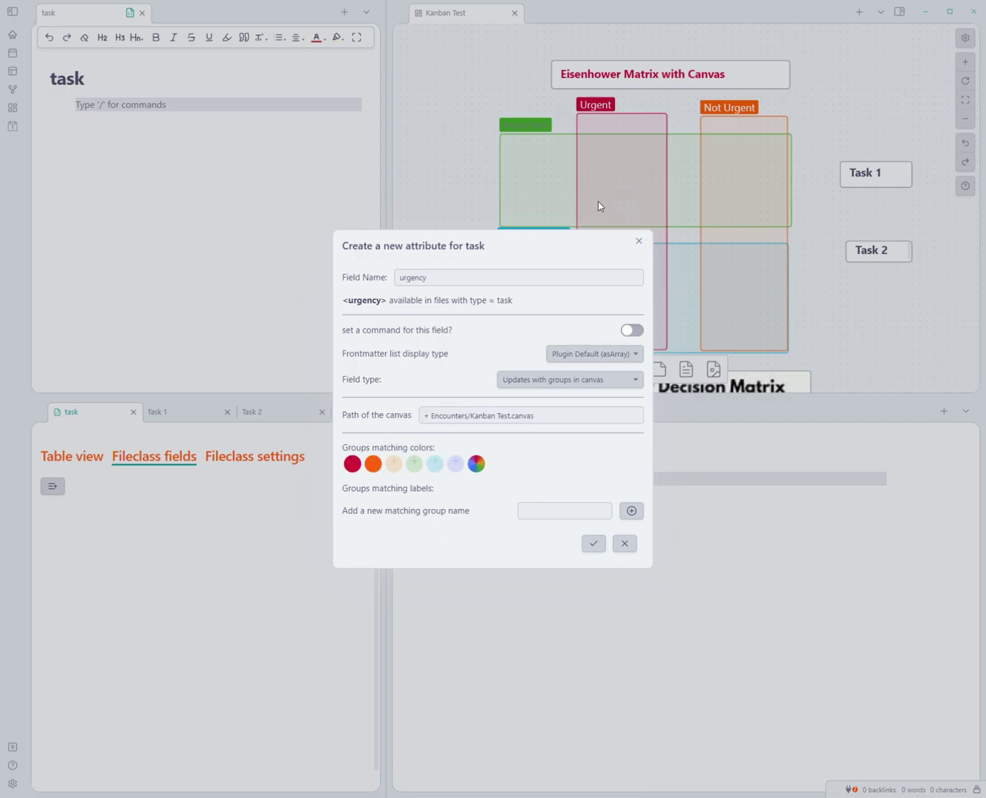
pyautogui.click(564, 517)
pyautogui.write('Ur')
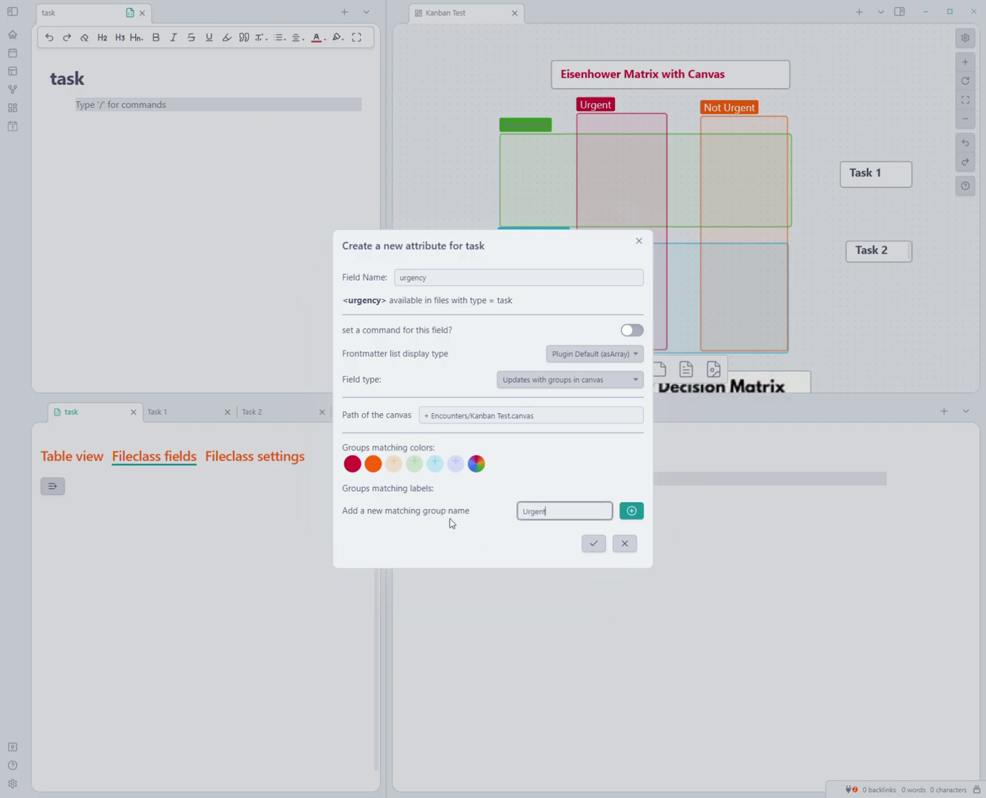
pyautogui.write('gent')
pyautogui.click(630, 511)
pyautogui.click(588, 514)
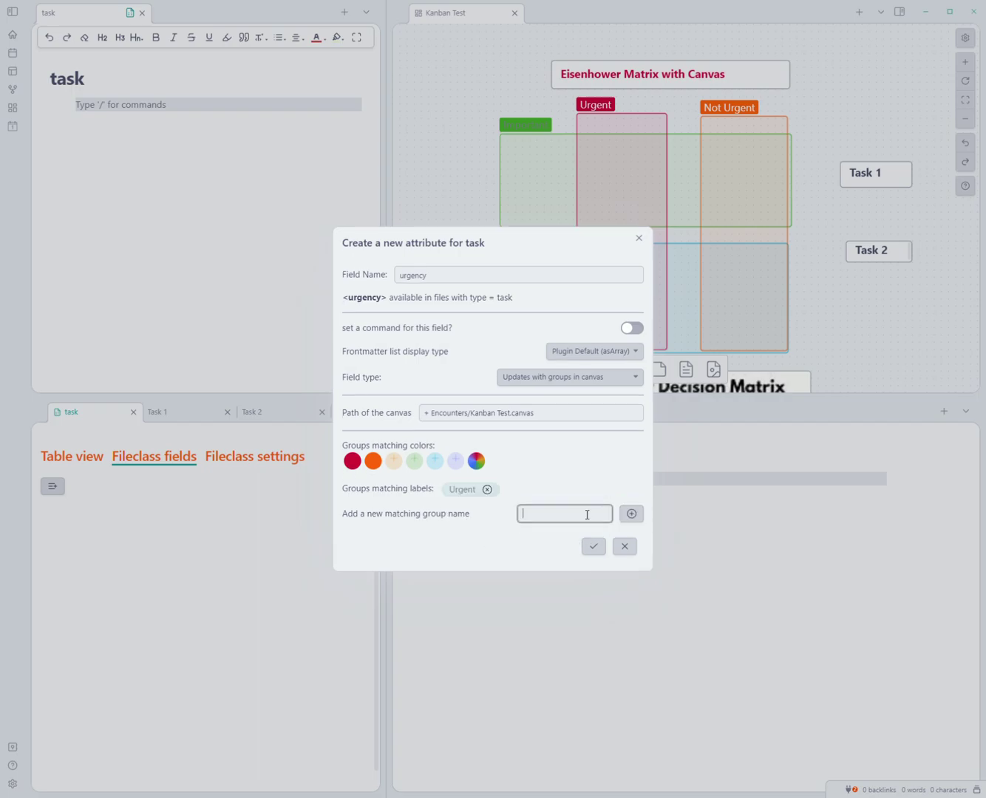
pyautogui.write('Not Urgent')
pyautogui.click(631, 515)
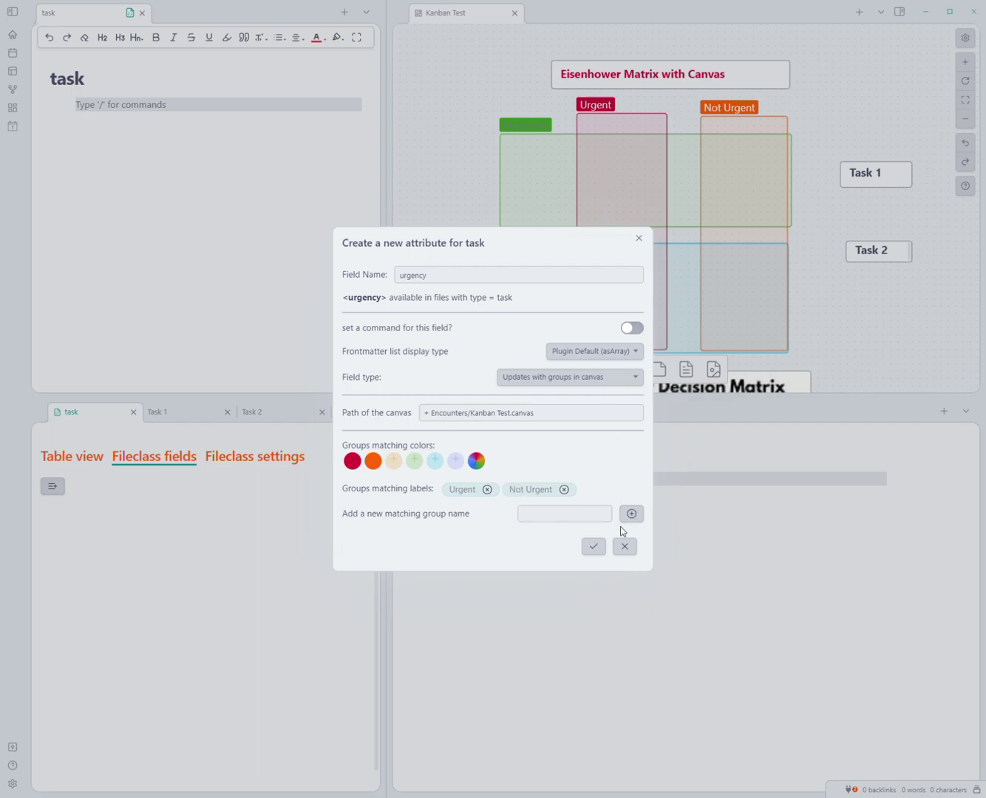
pyautogui.click(592, 547)
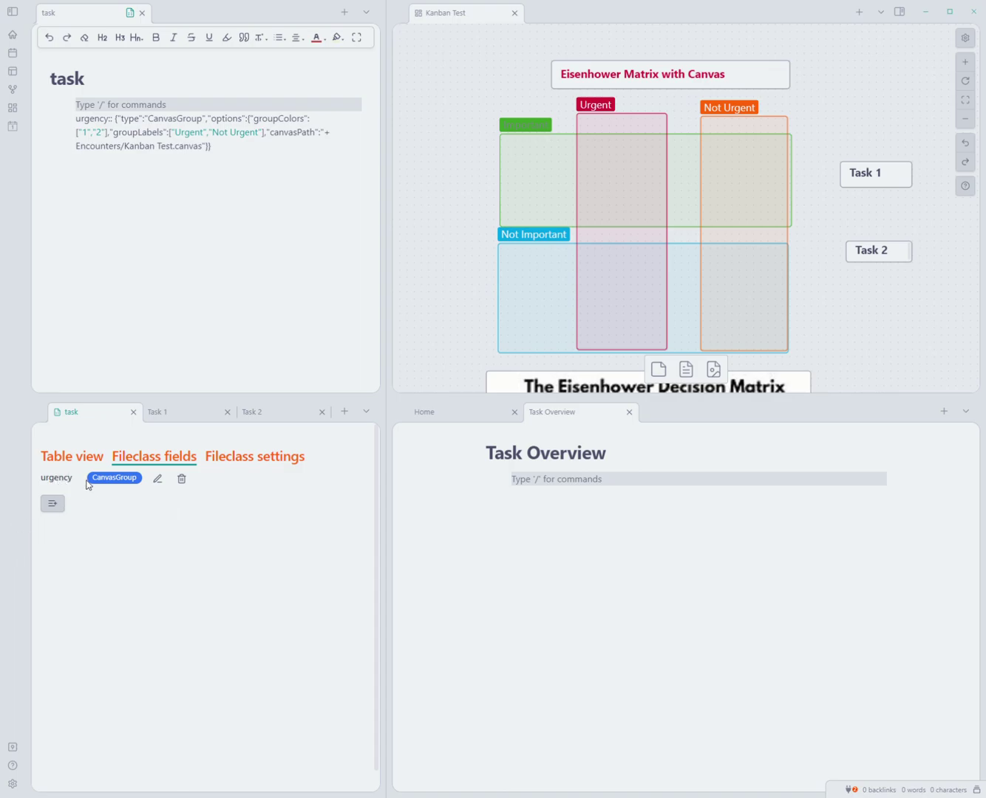
# Start an "importance" attribute of type "Updates with groups in canvas" using the canvas "+ Encounters/Kanban Test.canvas".
pyautogui.click(51, 505)
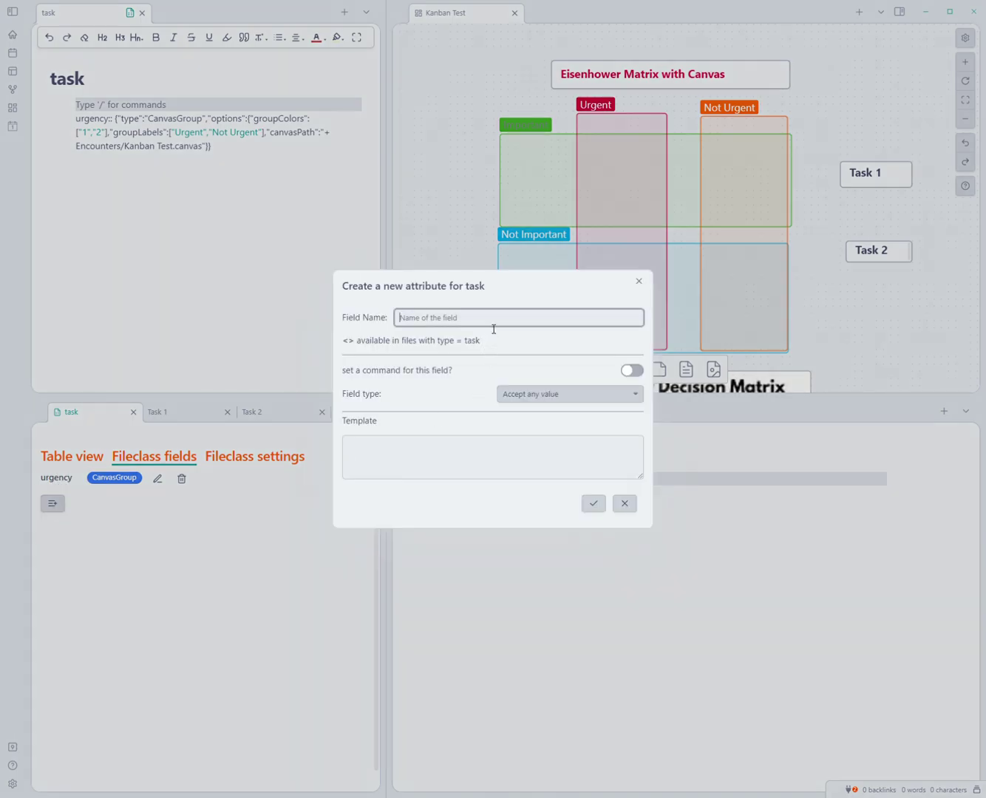
pyautogui.write('importance')
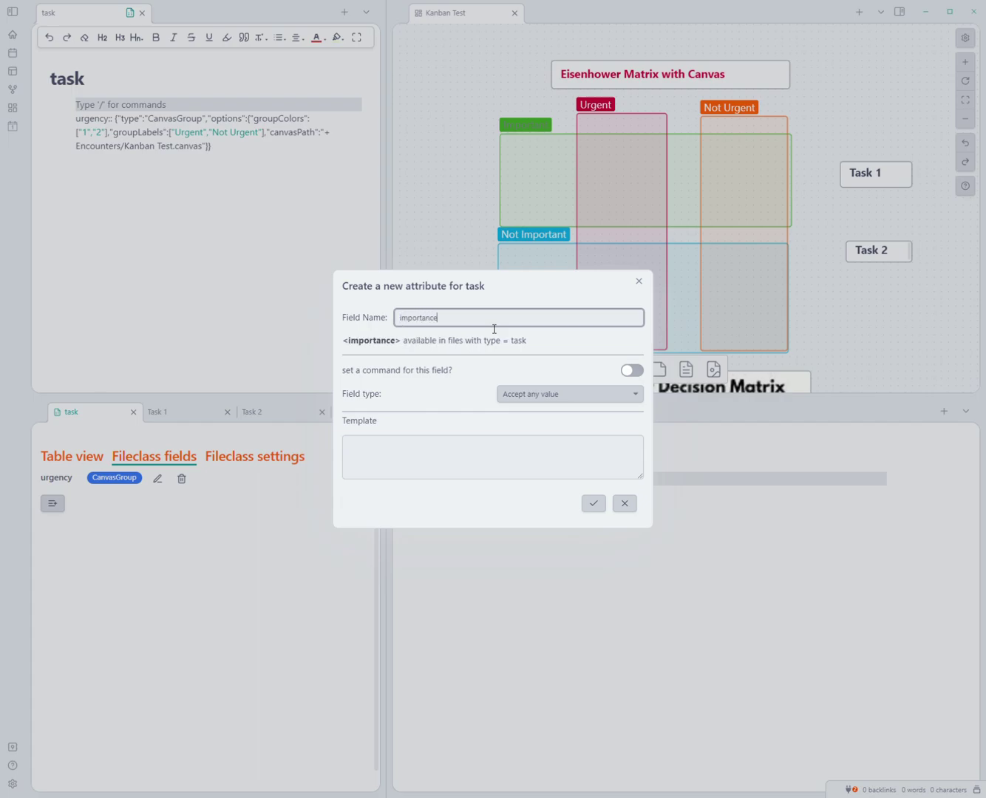
pyautogui.click(560, 398)
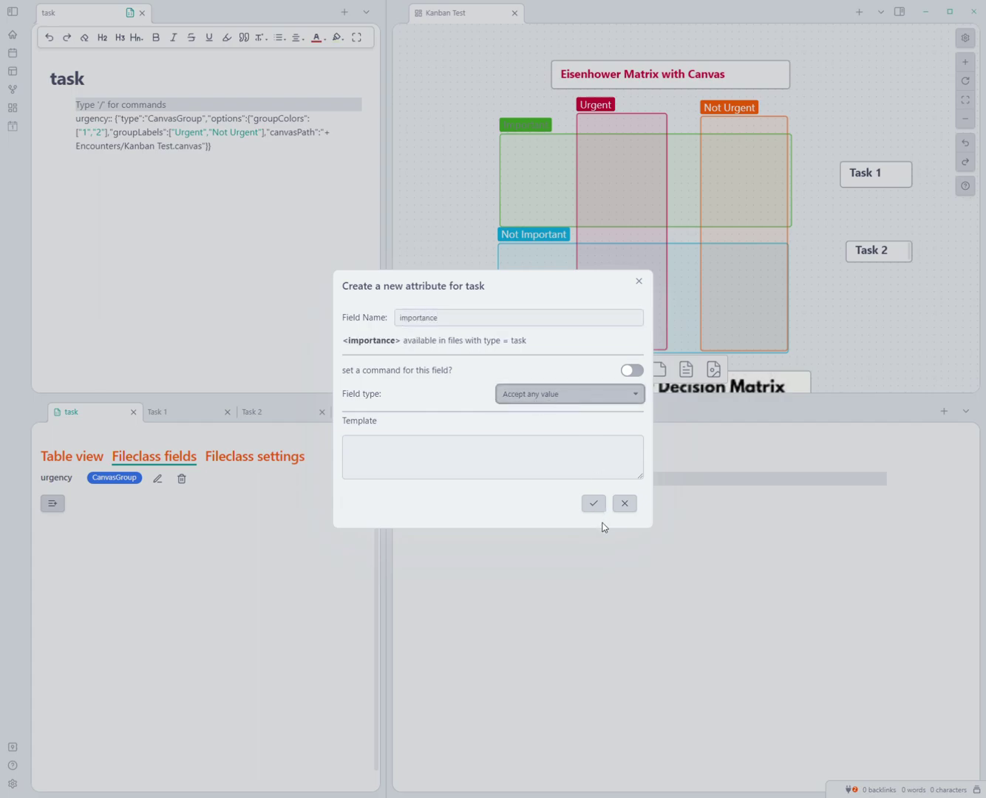
pyautogui.click(603, 530)
pyautogui.click(538, 418)
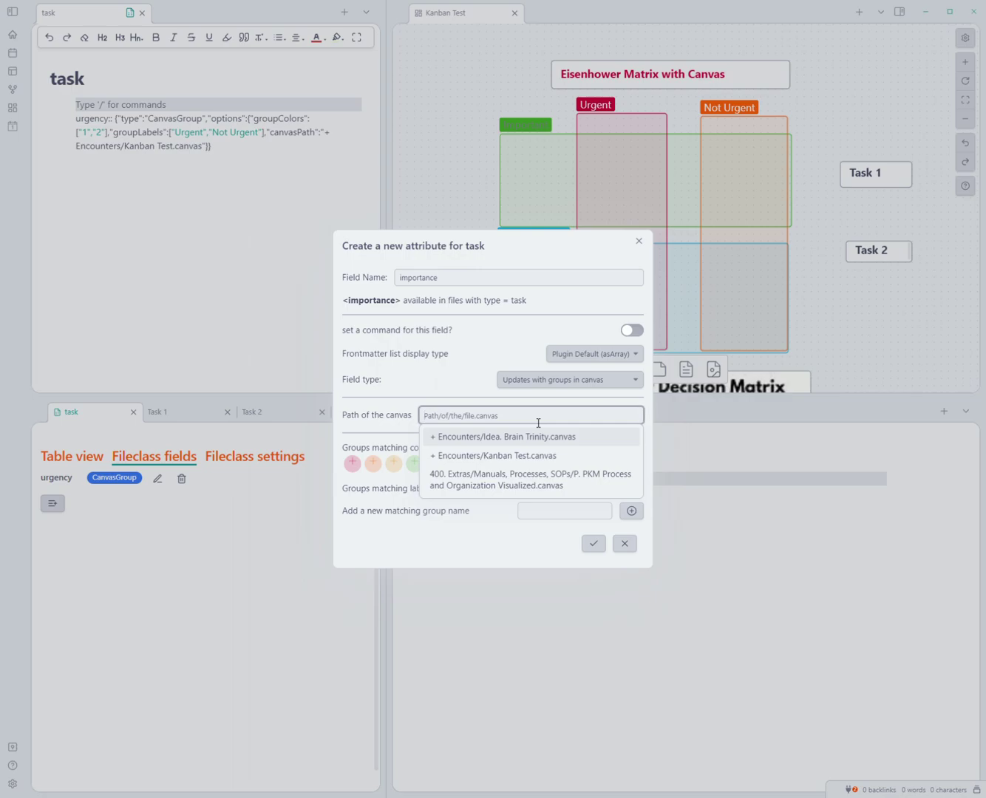
pyautogui.click(538, 454)
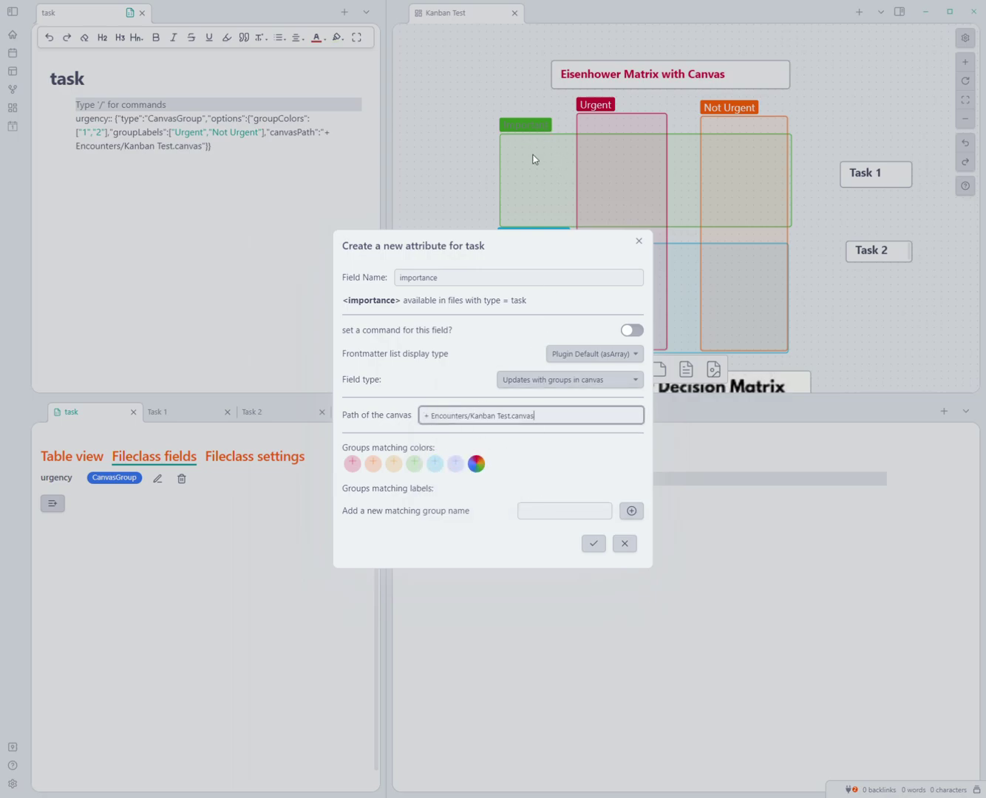
# Match the importance field to the green and blue groups labelled "Important" and "Not Important", and save the field.
pyautogui.click(414, 464)
pyautogui.click(434, 464)
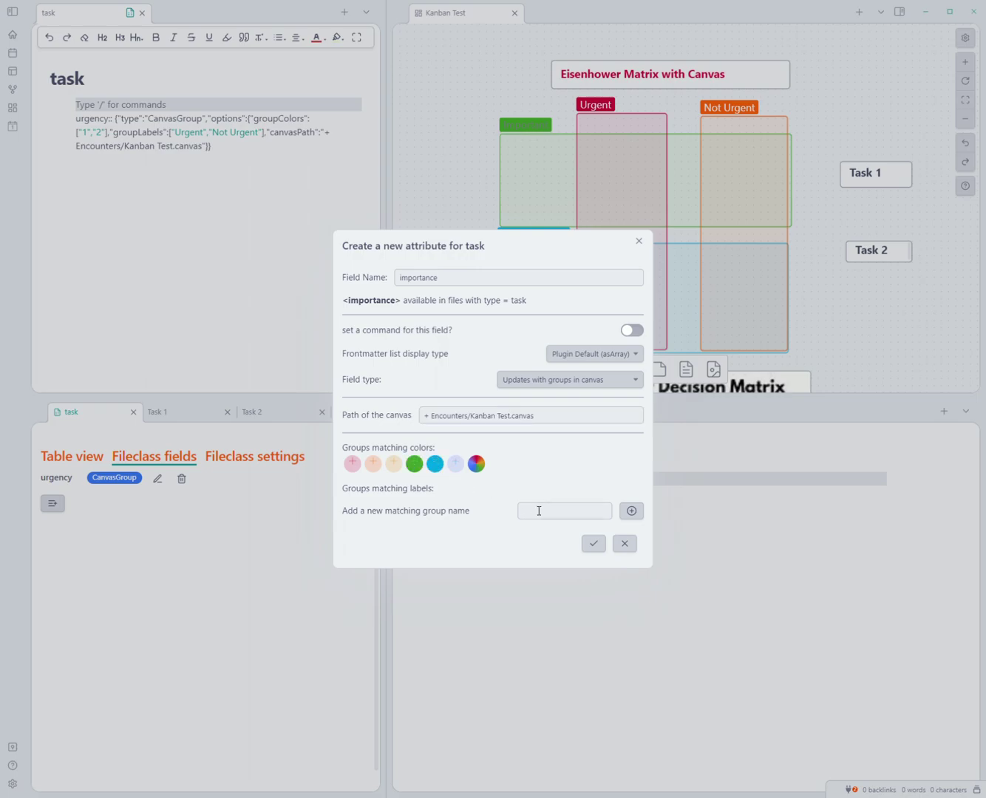
pyautogui.click(541, 513)
pyautogui.write('(')
pyautogui.write('mportant')
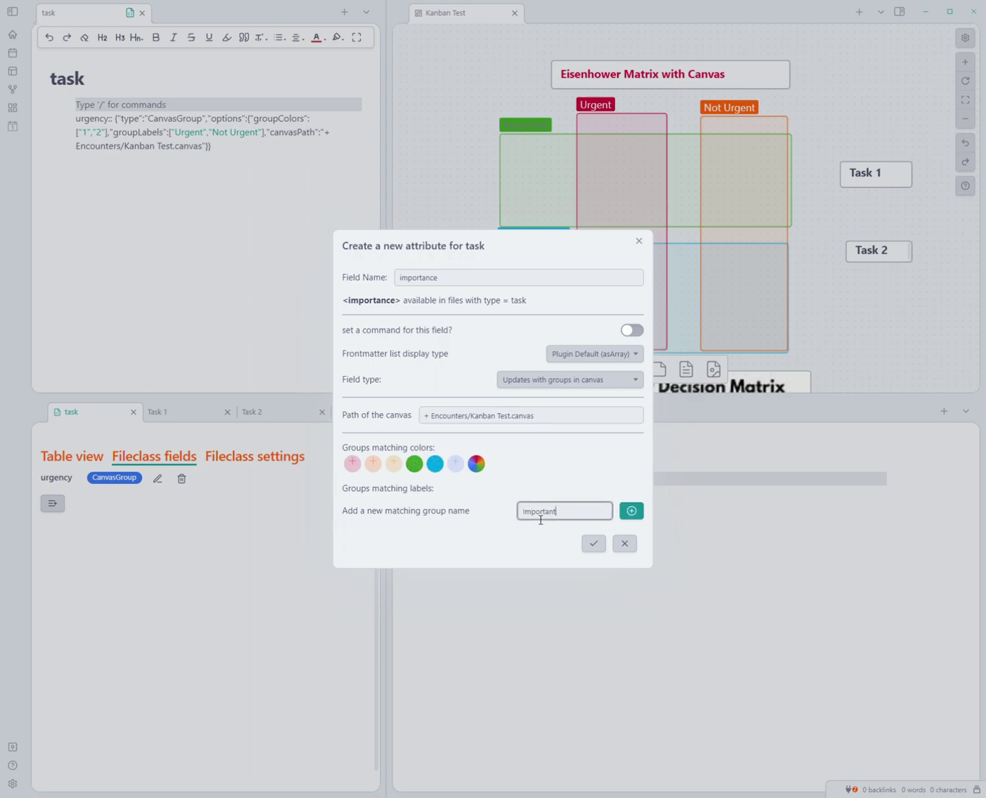
pyautogui.click(631, 511)
pyautogui.click(563, 521)
pyautogui.write('Not')
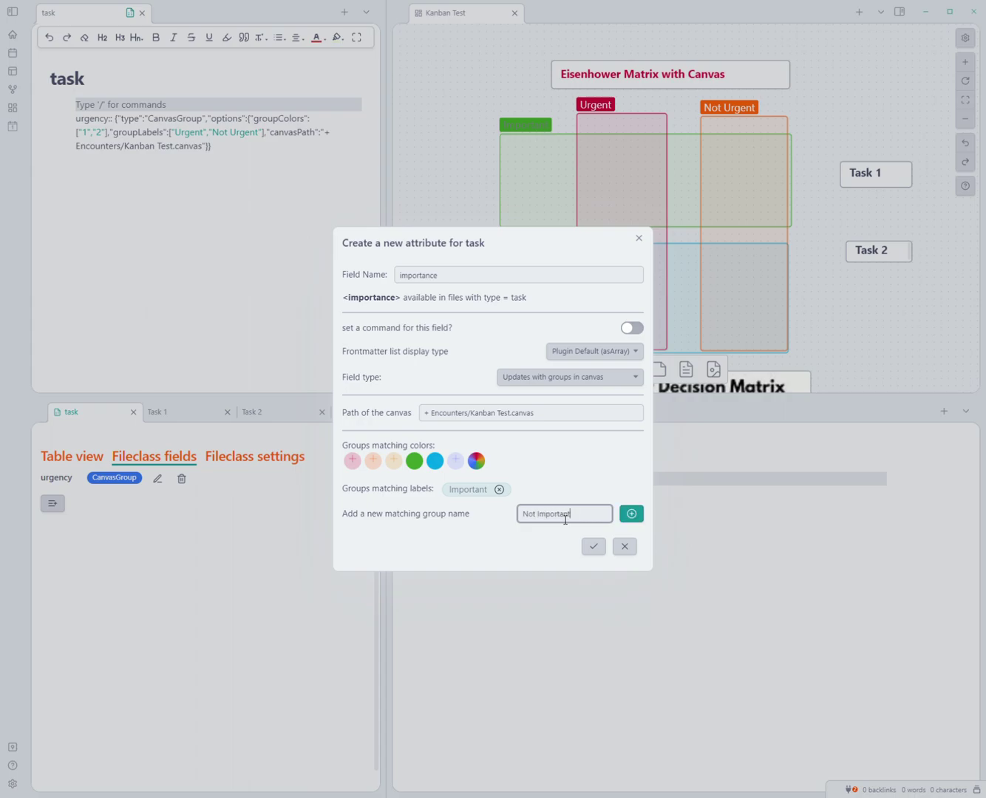
pyautogui.click(630, 514)
pyautogui.click(593, 546)
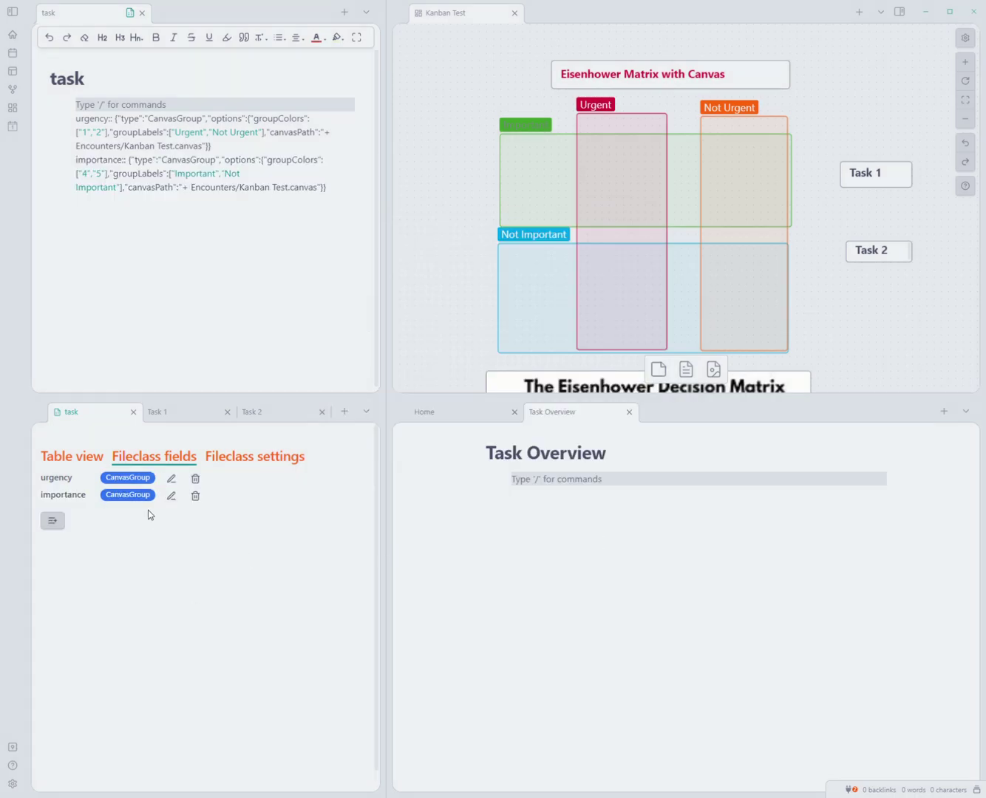
# Add a "due_date" attribute of type "Accept a date" that is inserted as a link by default.
pyautogui.click(55, 522)
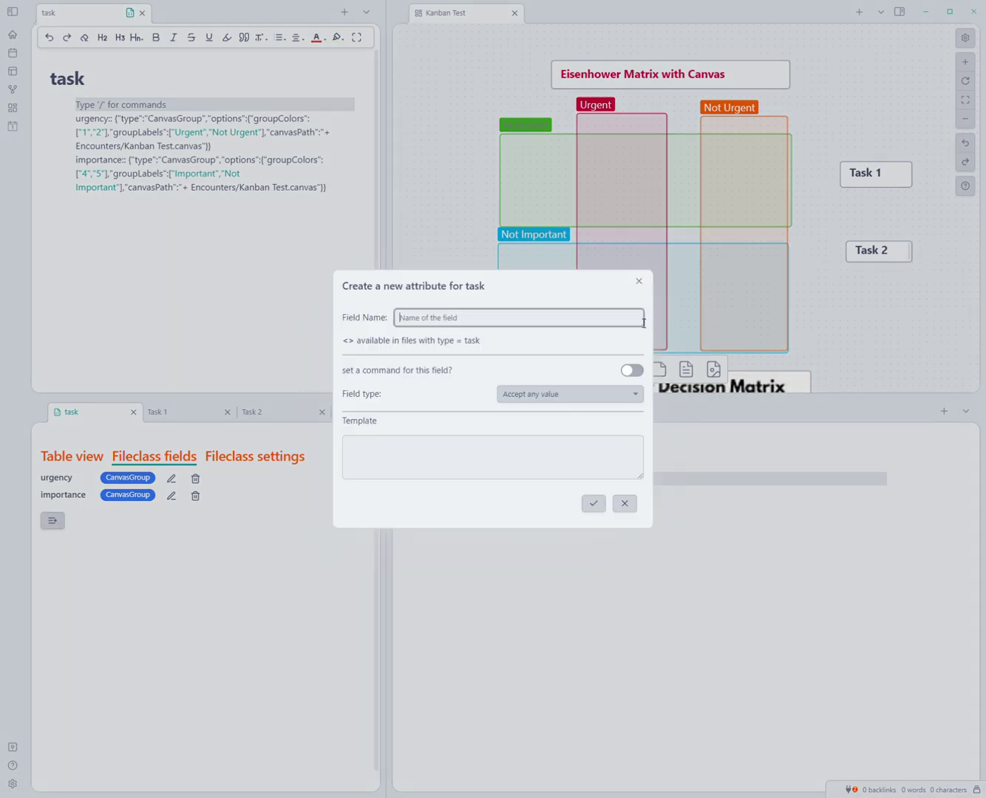
pyautogui.write('due_date')
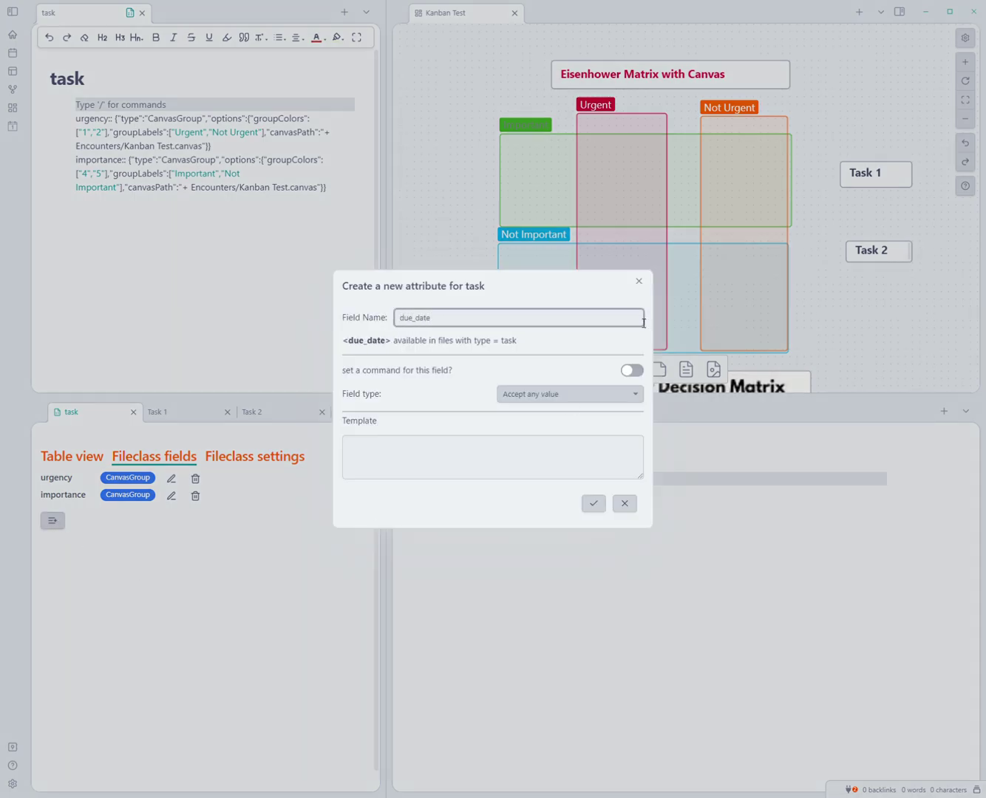
pyautogui.click(582, 397)
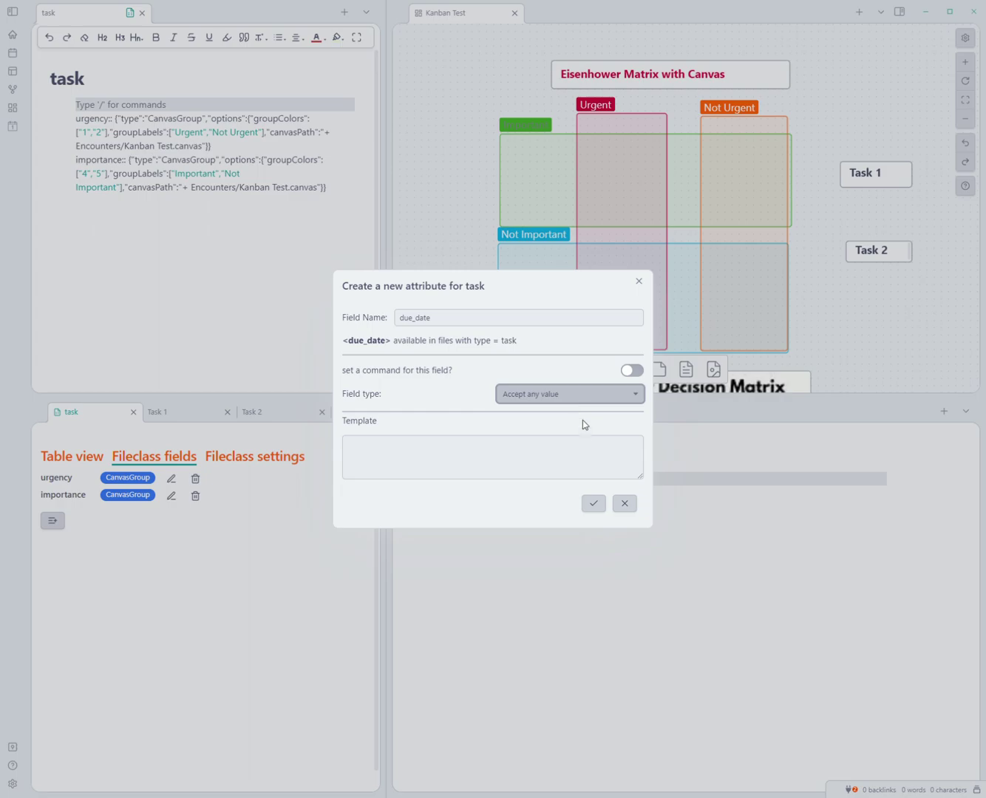
pyautogui.click(580, 494)
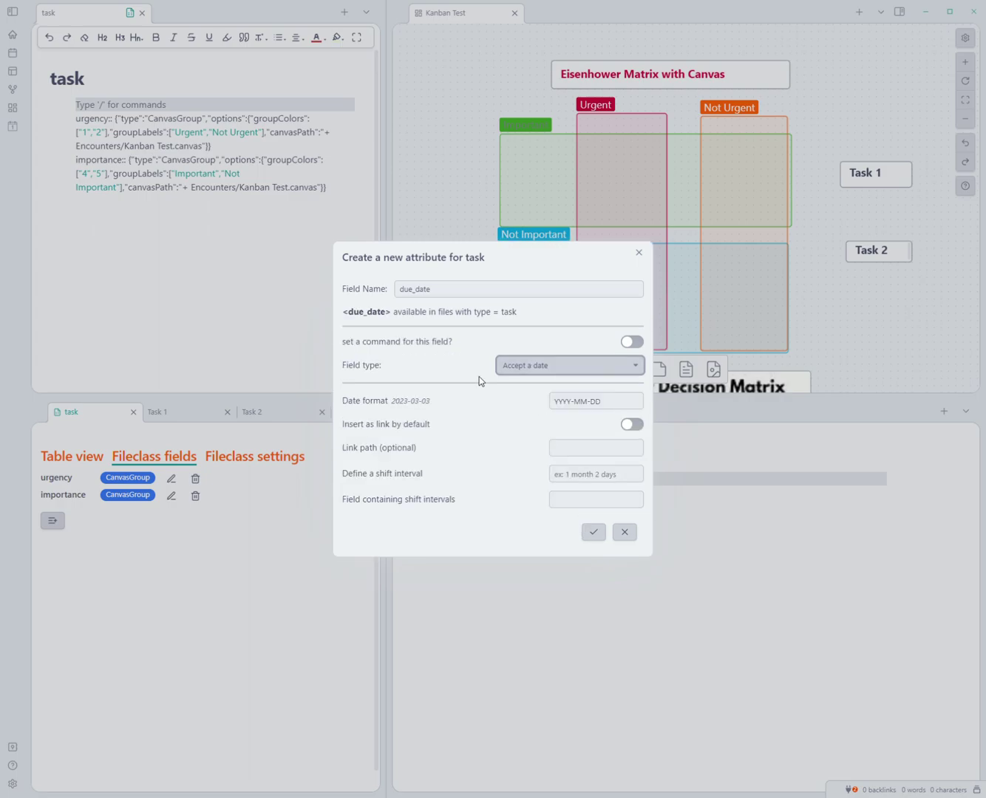
pyautogui.click(636, 425)
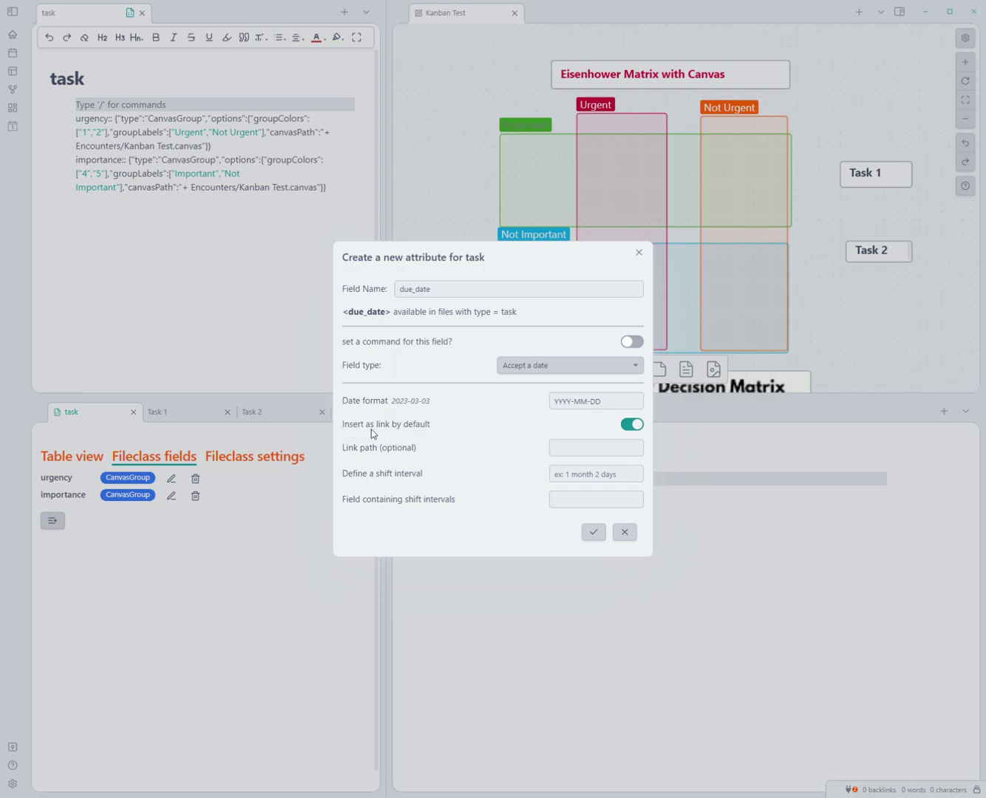
pyautogui.click(456, 285)
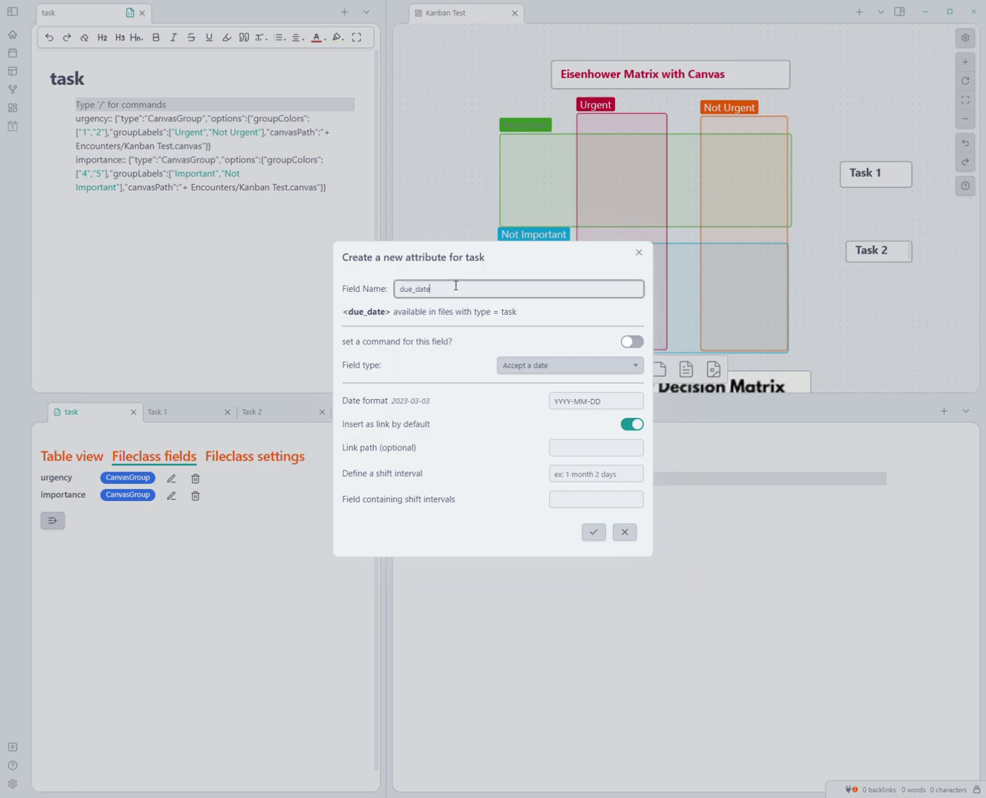
pyautogui.click(592, 532)
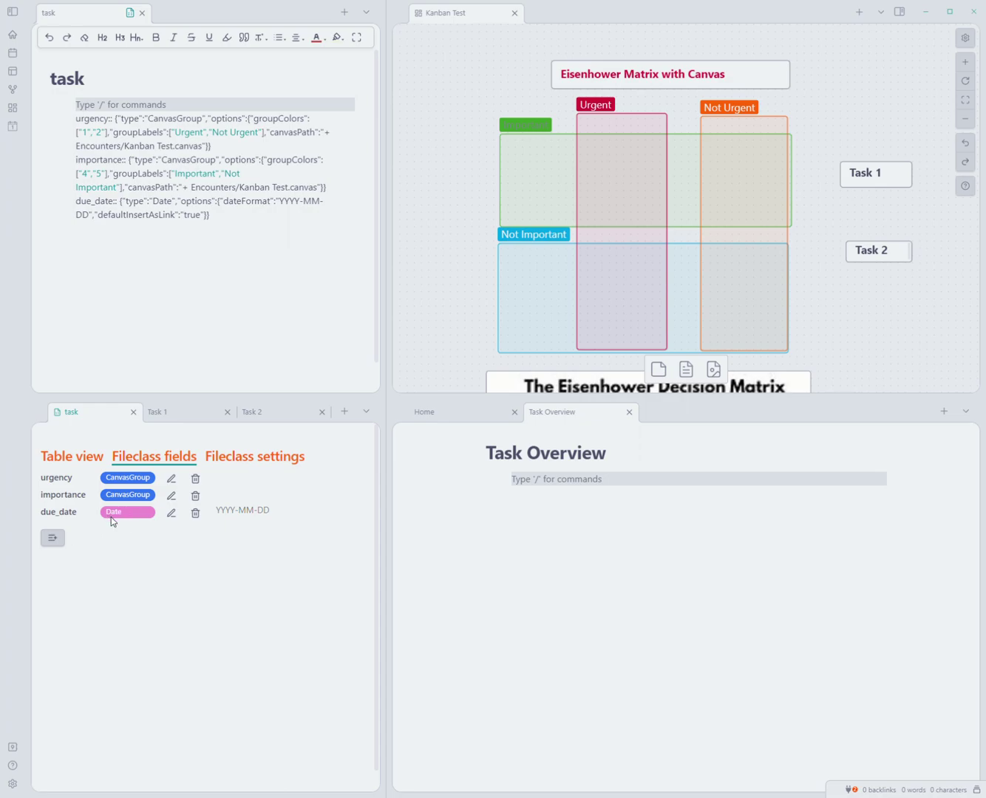
# Enable Map with tag in the task fileClass settings and save them.
pyautogui.click(258, 458)
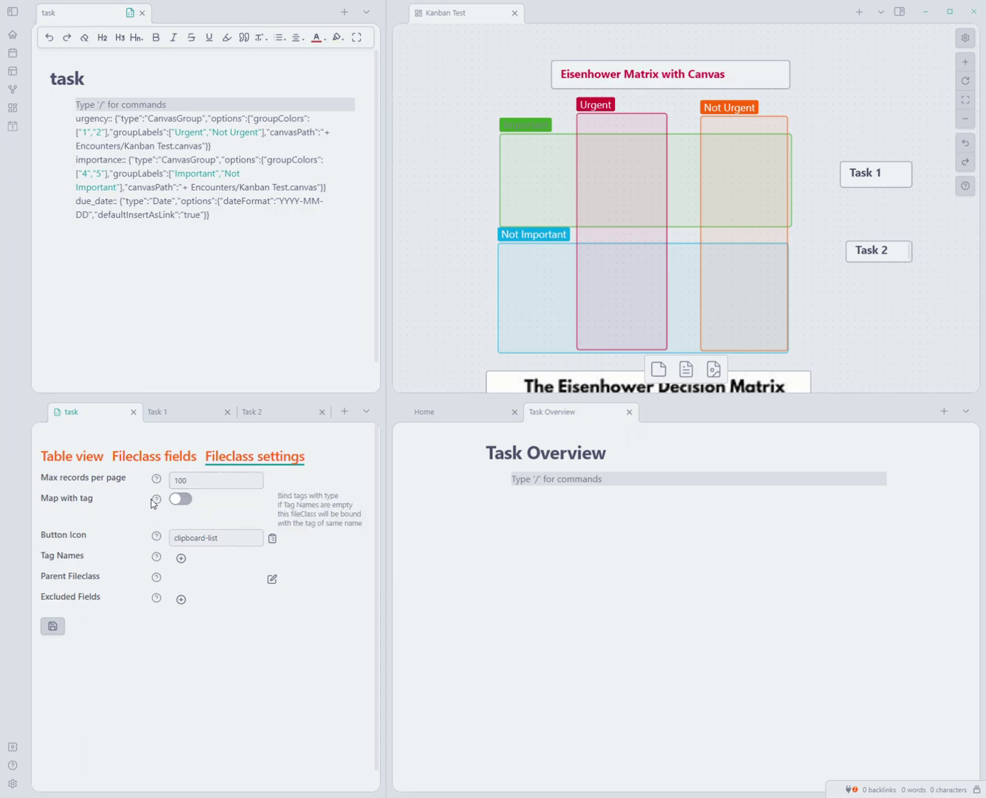
pyautogui.click(177, 500)
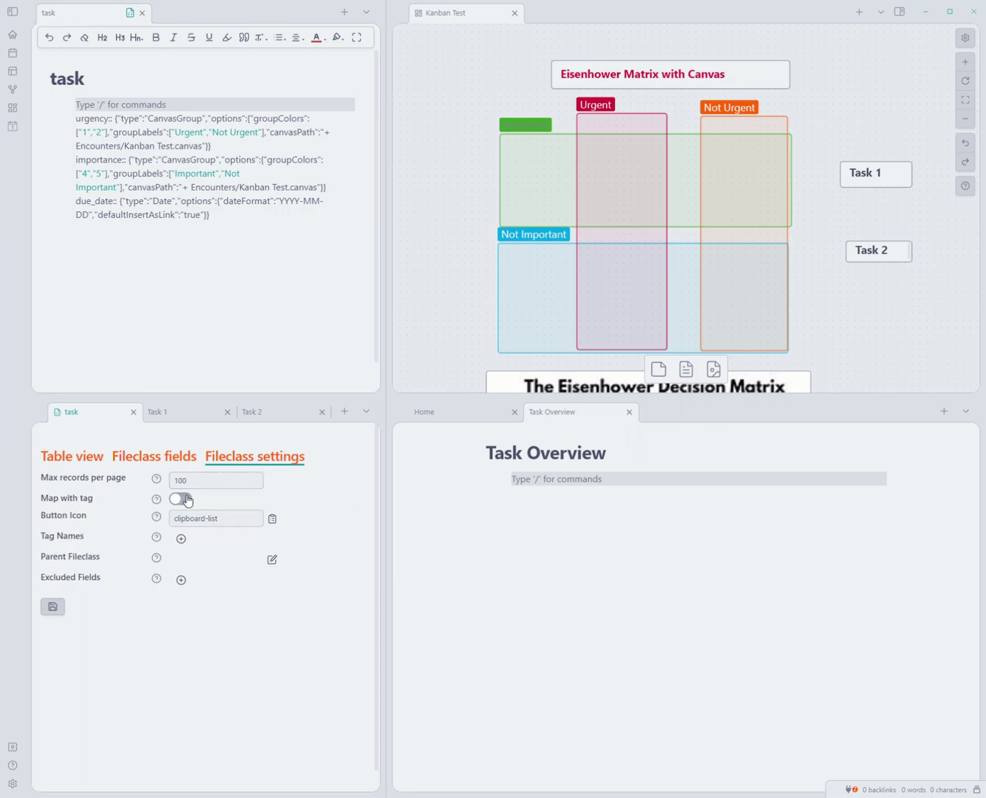
pyautogui.click(53, 608)
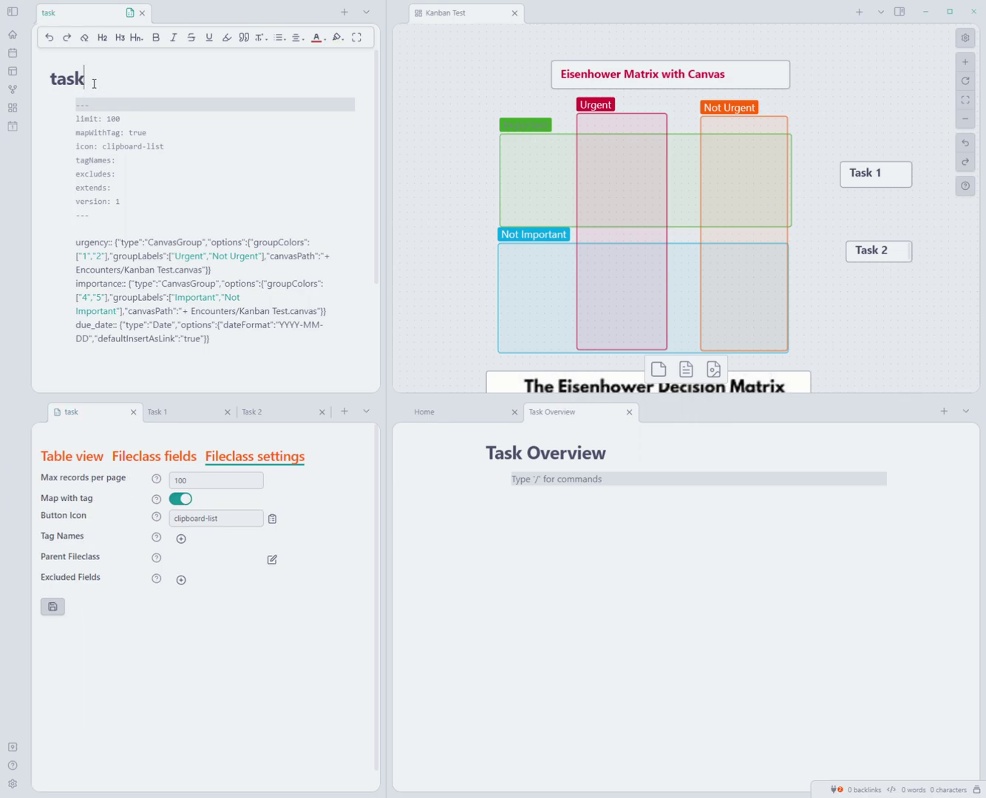
# Show the Task 1 note and close the task fileClass view beside it.
pyautogui.moveTo(88, 82)
pyautogui.mouseDown()
pyautogui.moveTo(53, 82)
pyautogui.moveTo(94, 87)
pyautogui.mouseUp()
pyautogui.click(57, 82)
pyautogui.click(95, 85)
pyautogui.click(139, 420)
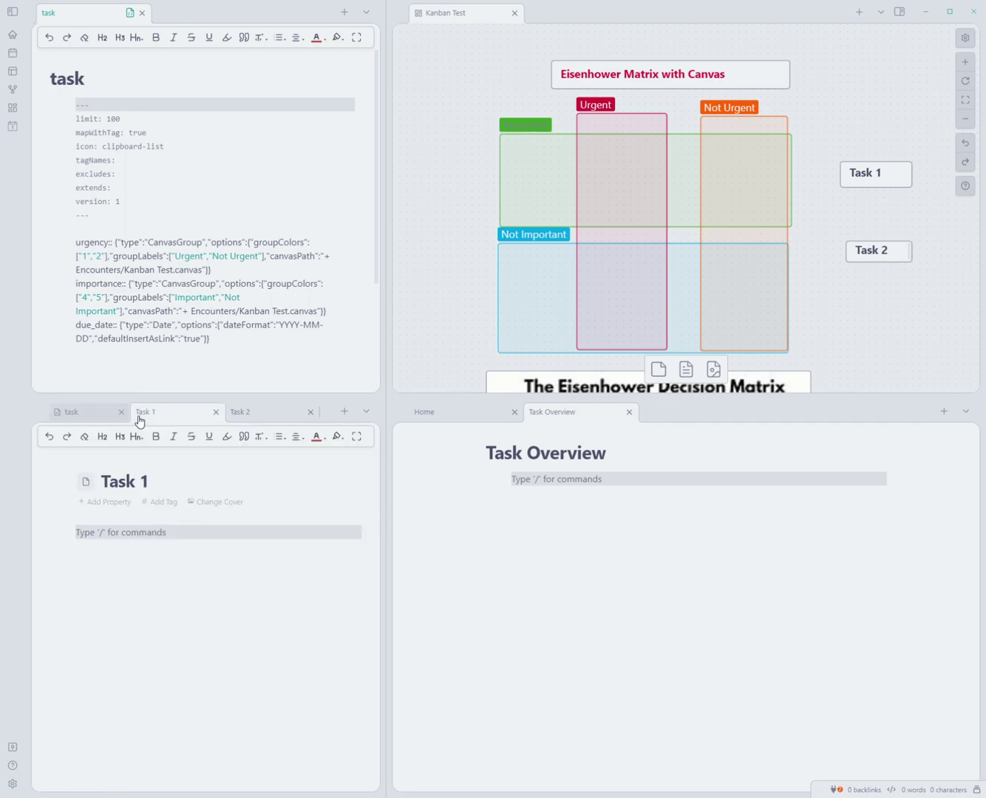
pyautogui.click(121, 412)
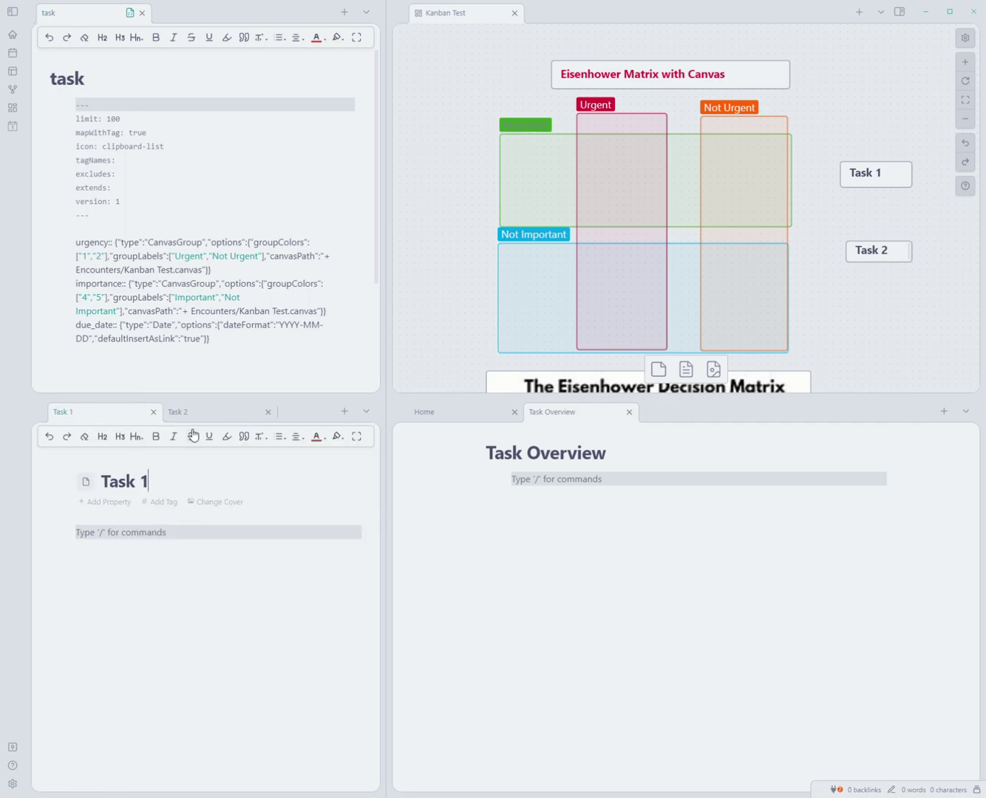
# Add the #task tag to the body of the Task 1 note, followed by a new line.
pyautogui.click(190, 418)
pyautogui.click(109, 419)
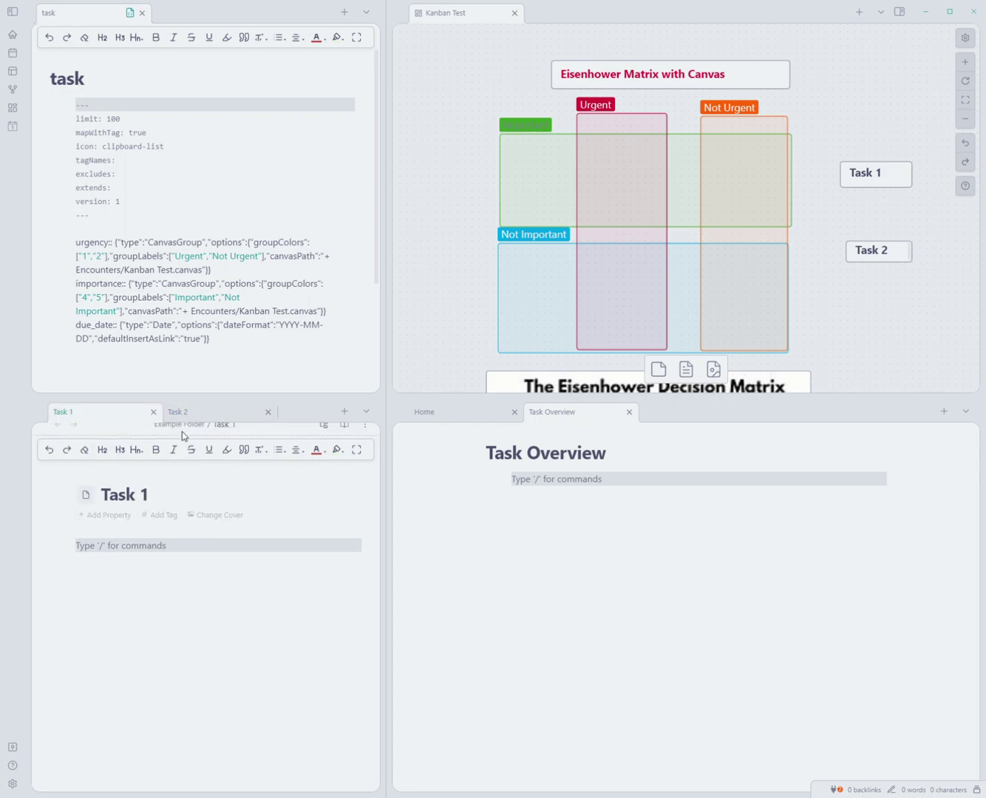
pyautogui.click(213, 414)
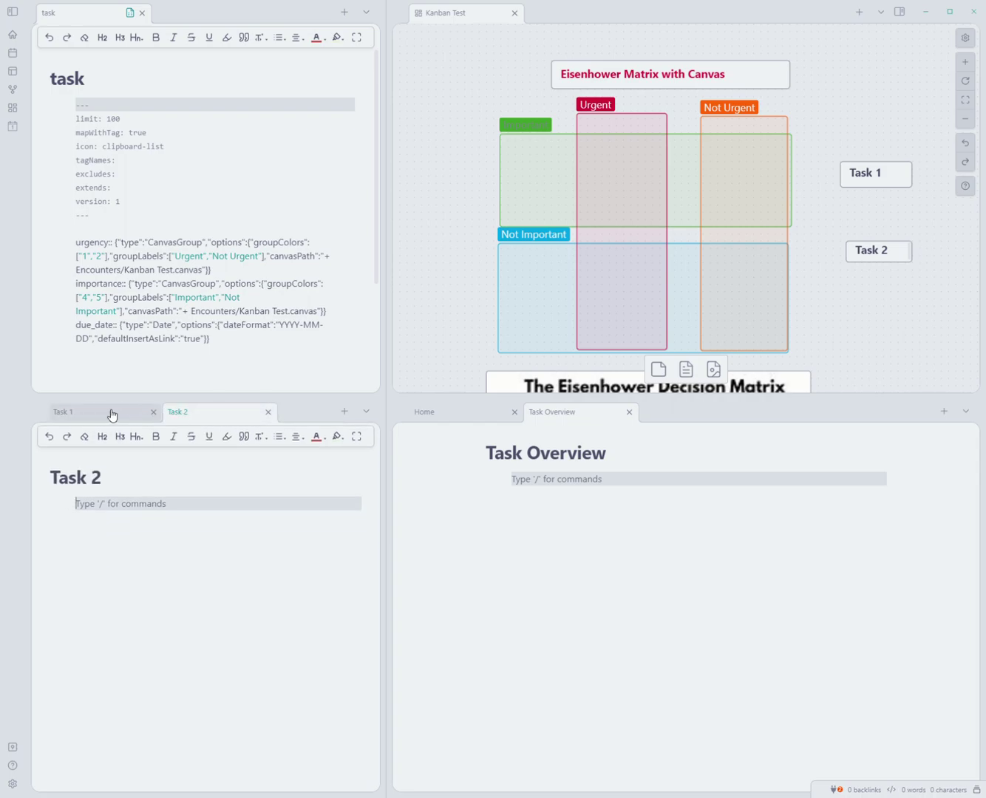
pyautogui.click(112, 411)
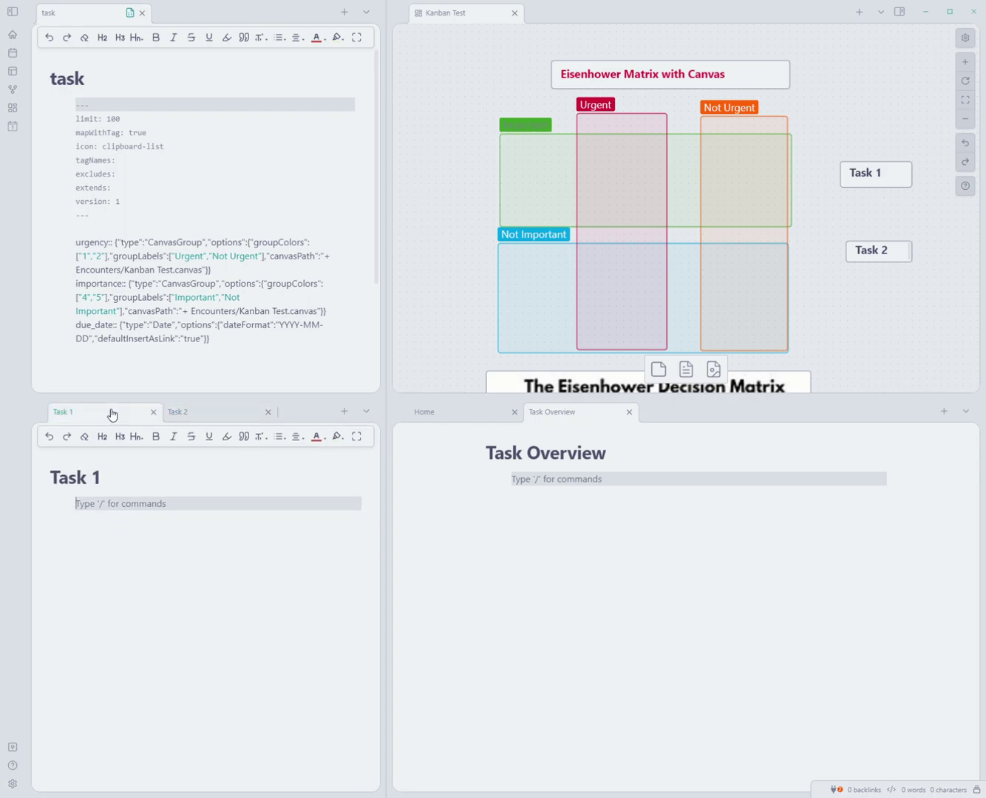
pyautogui.click(134, 505)
pyautogui.write('#task')
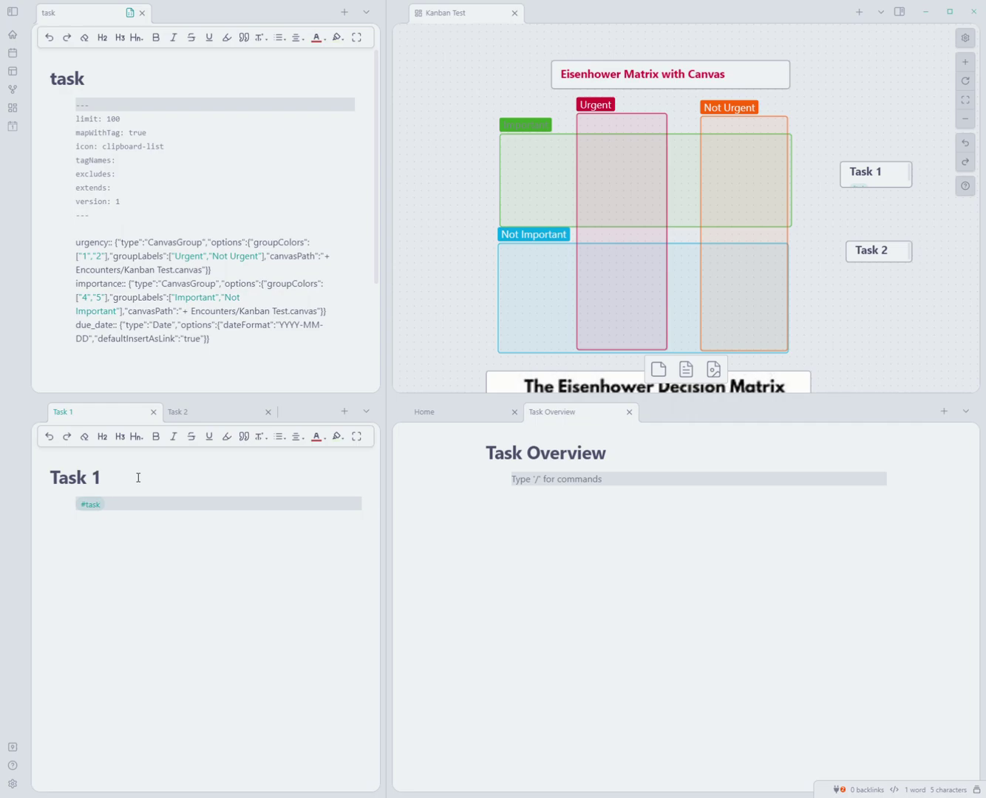
pyautogui.press('Return')
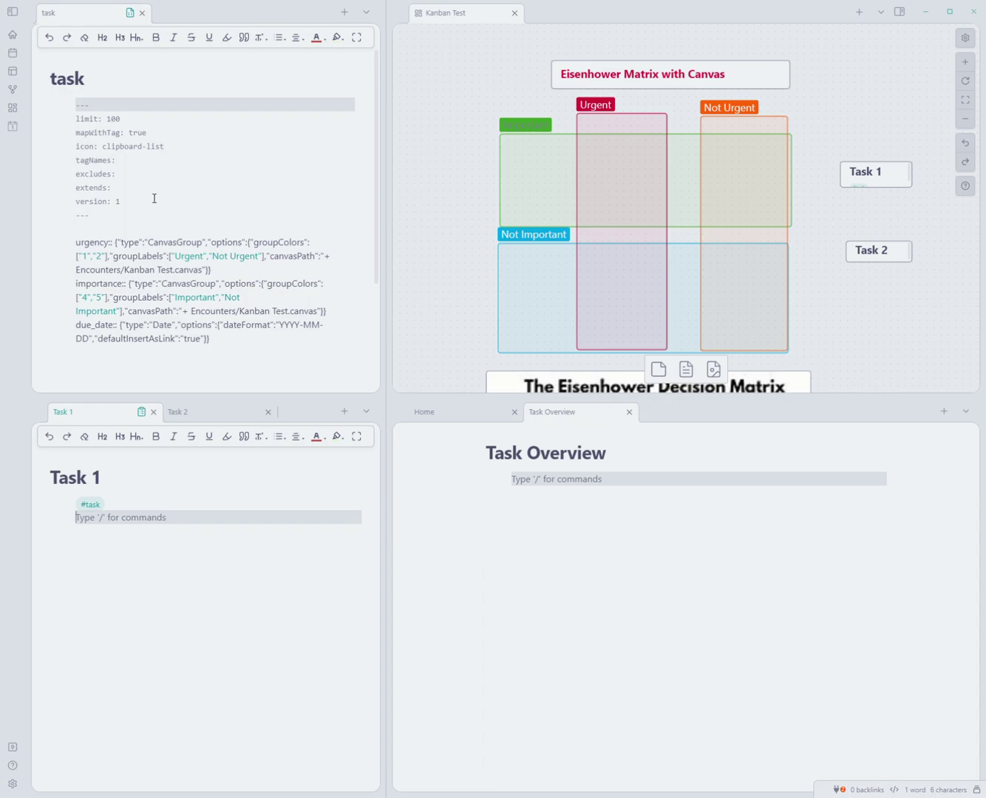
# Insert the missing fields from the task fileClass on top of the Task 1 file.
pyautogui.moveTo(213, 339); pyautogui.dragTo(111, 262)
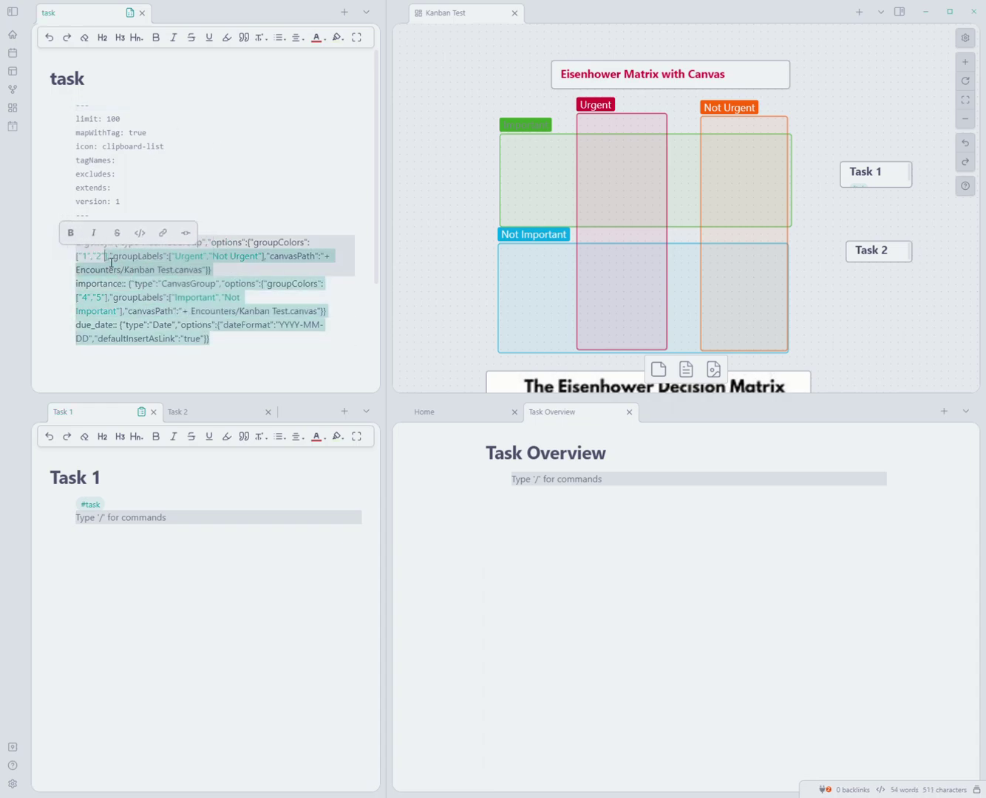
pyautogui.click(255, 198)
pyautogui.click(175, 494)
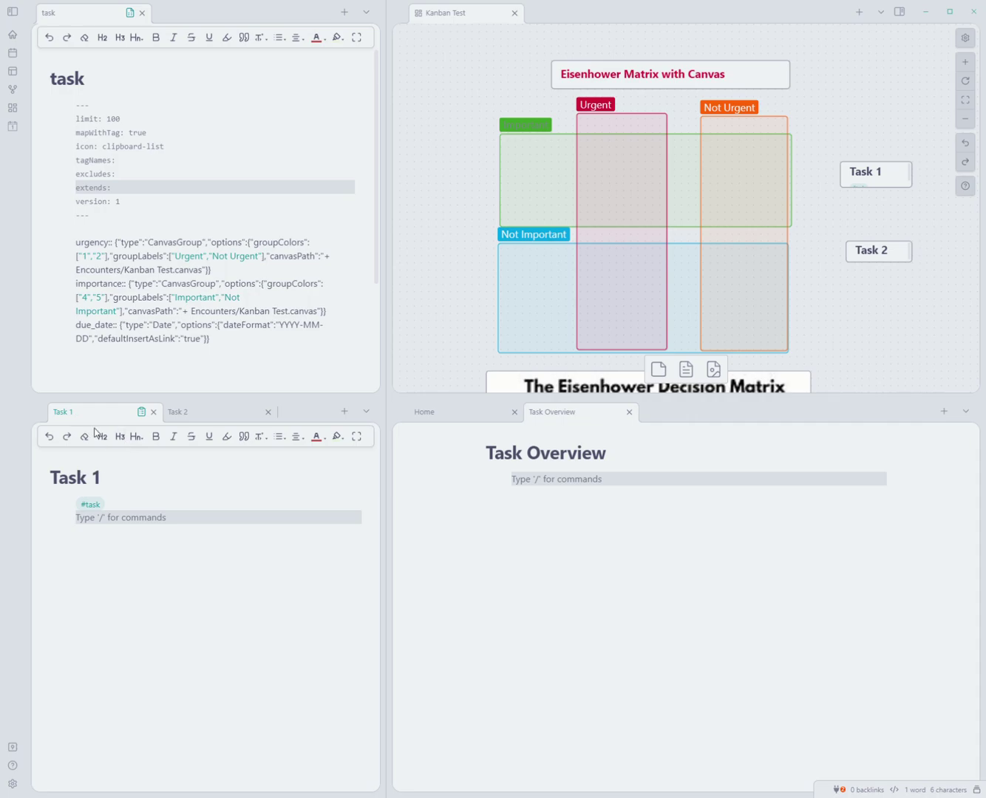
pyautogui.click(107, 256)
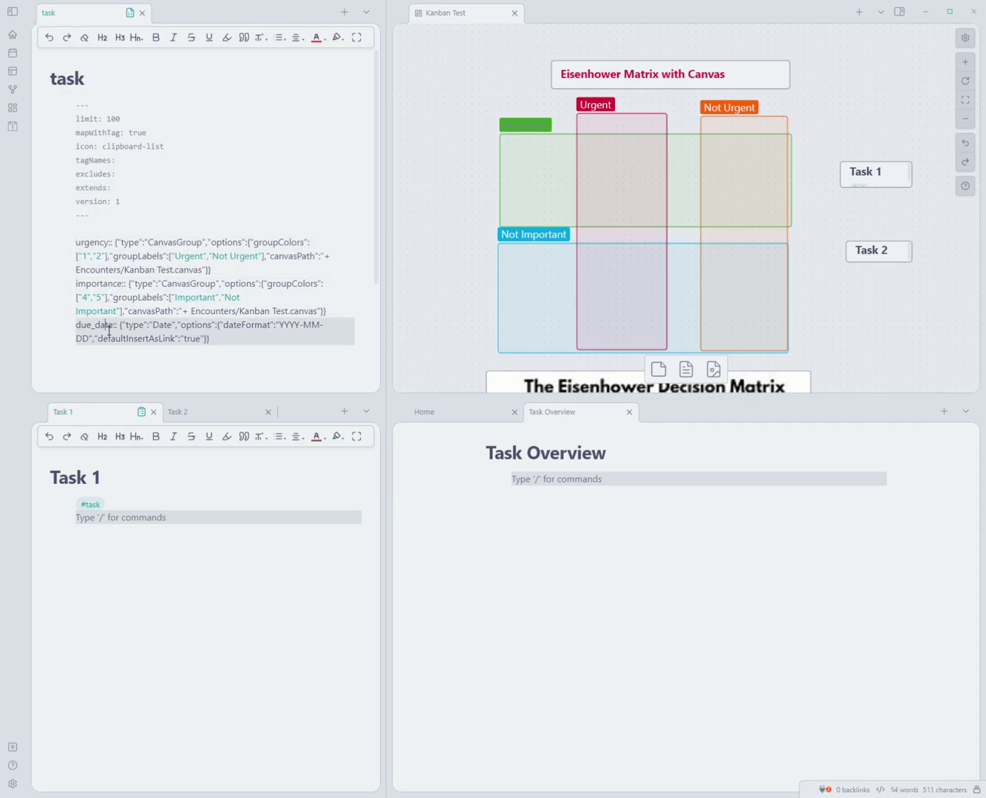
pyautogui.rightClick(99, 413)
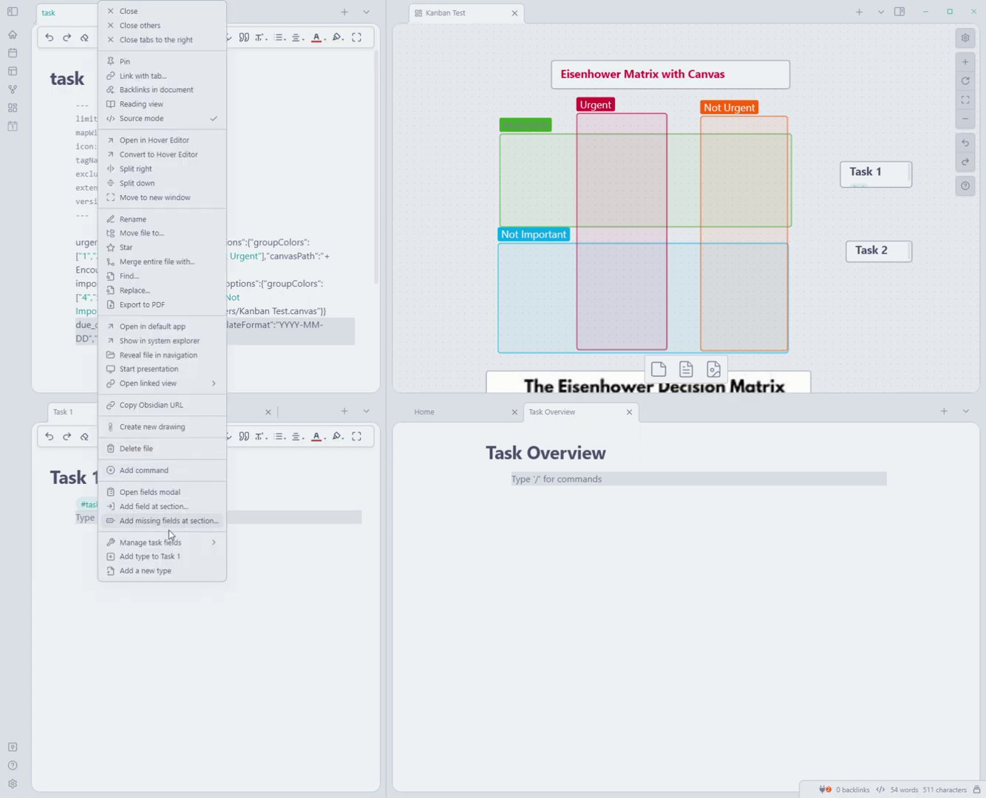
pyautogui.moveTo(181, 549)
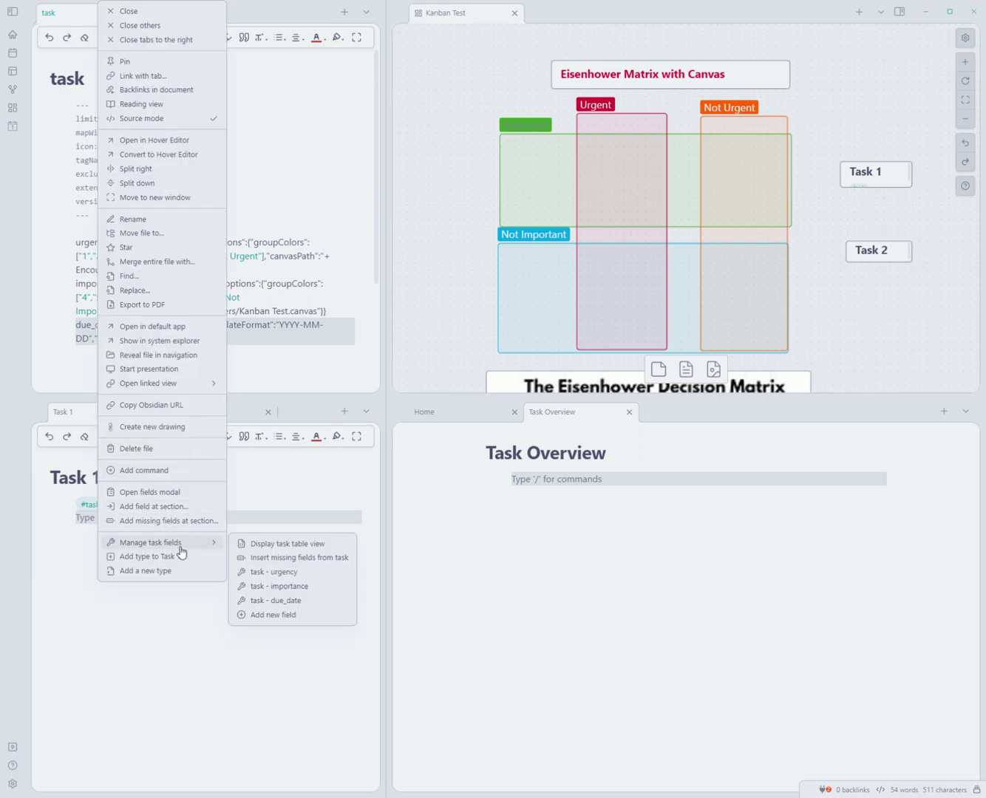
pyautogui.click(266, 561)
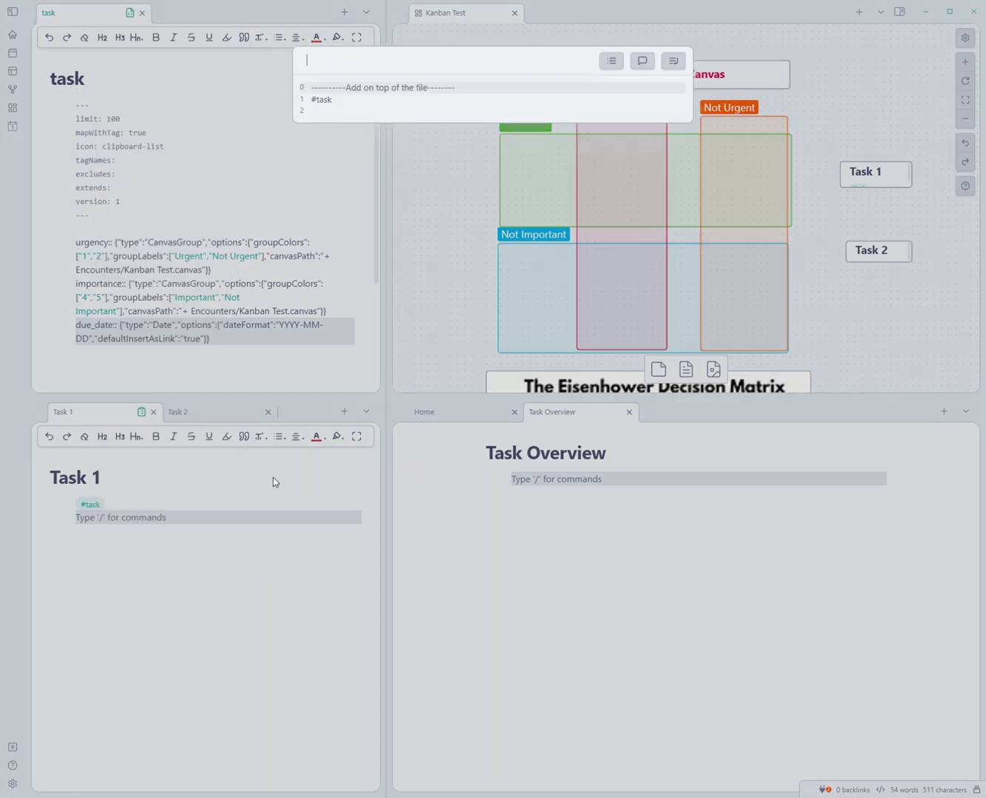
pyautogui.click(375, 91)
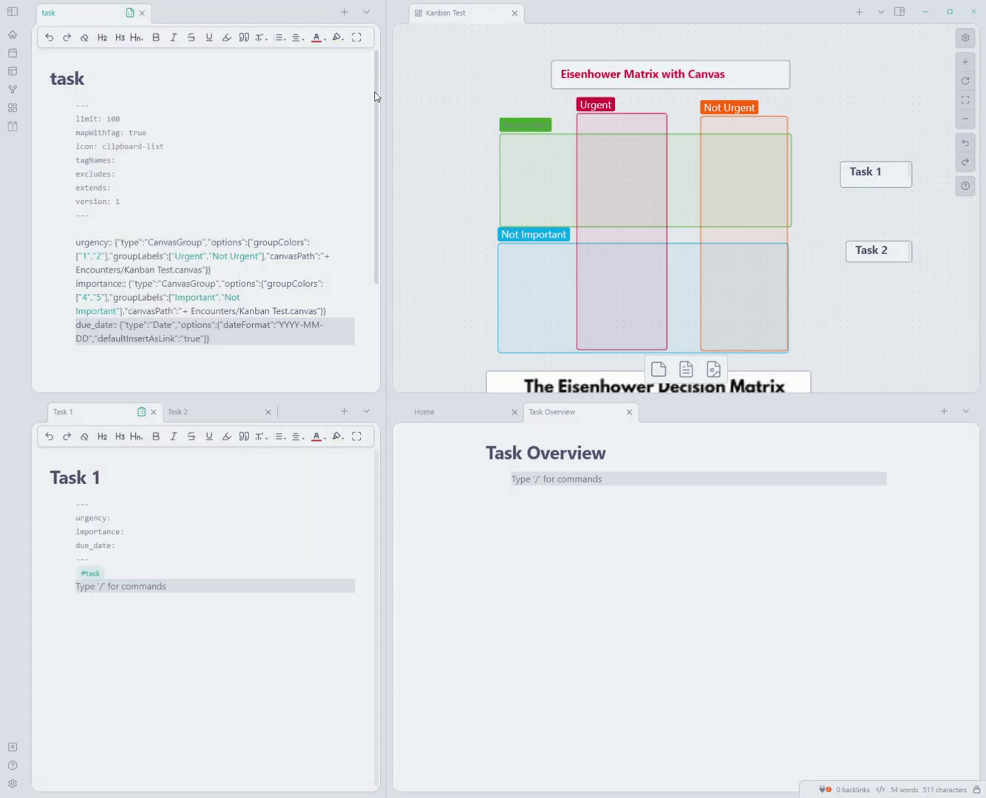
# Compare the fields inserted in Task 1 with the field definitions in the task fileClass note.
pyautogui.click(153, 529)
pyautogui.moveTo(142, 550); pyautogui.dragTo(74, 524)
pyautogui.click(151, 551)
pyautogui.moveTo(151, 557); pyautogui.dragTo(93, 531)
pyautogui.click(93, 532)
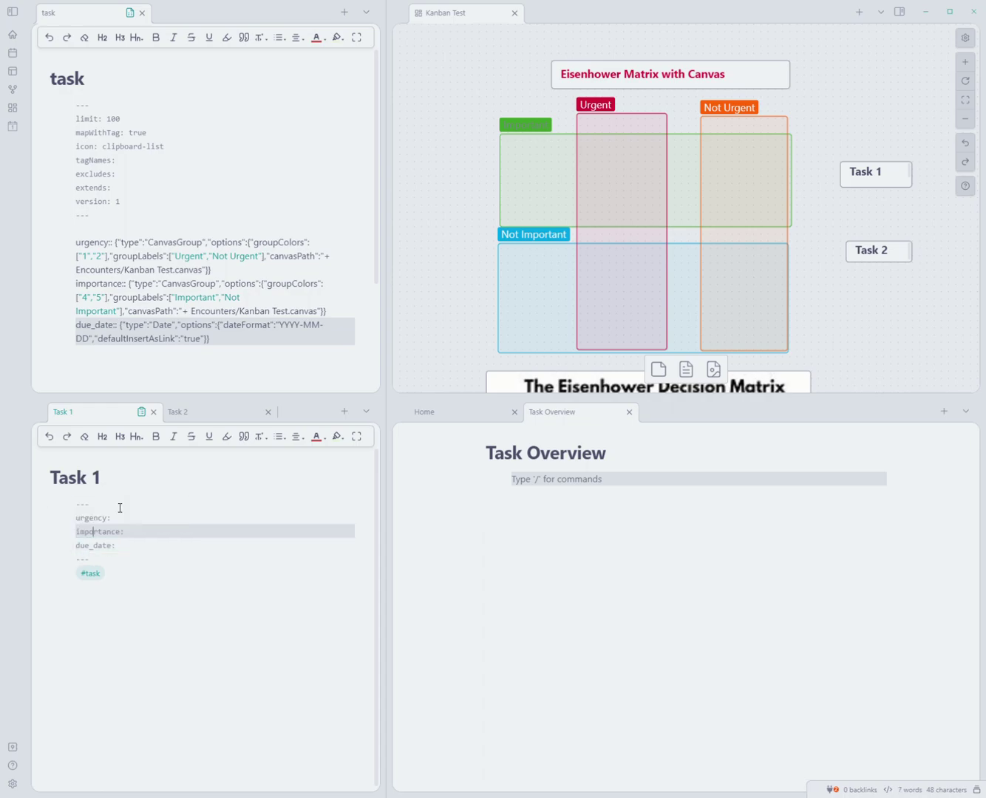
pyautogui.moveTo(249, 347); pyautogui.dragTo(82, 242)
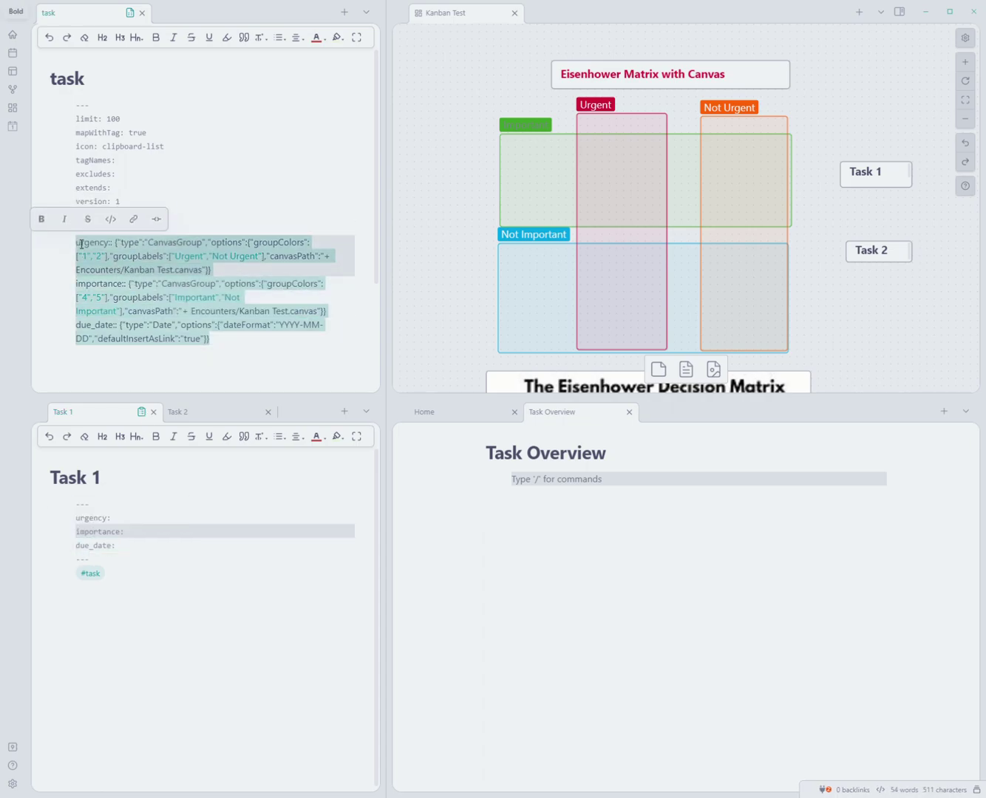
pyautogui.click(82, 247)
pyautogui.click(138, 560)
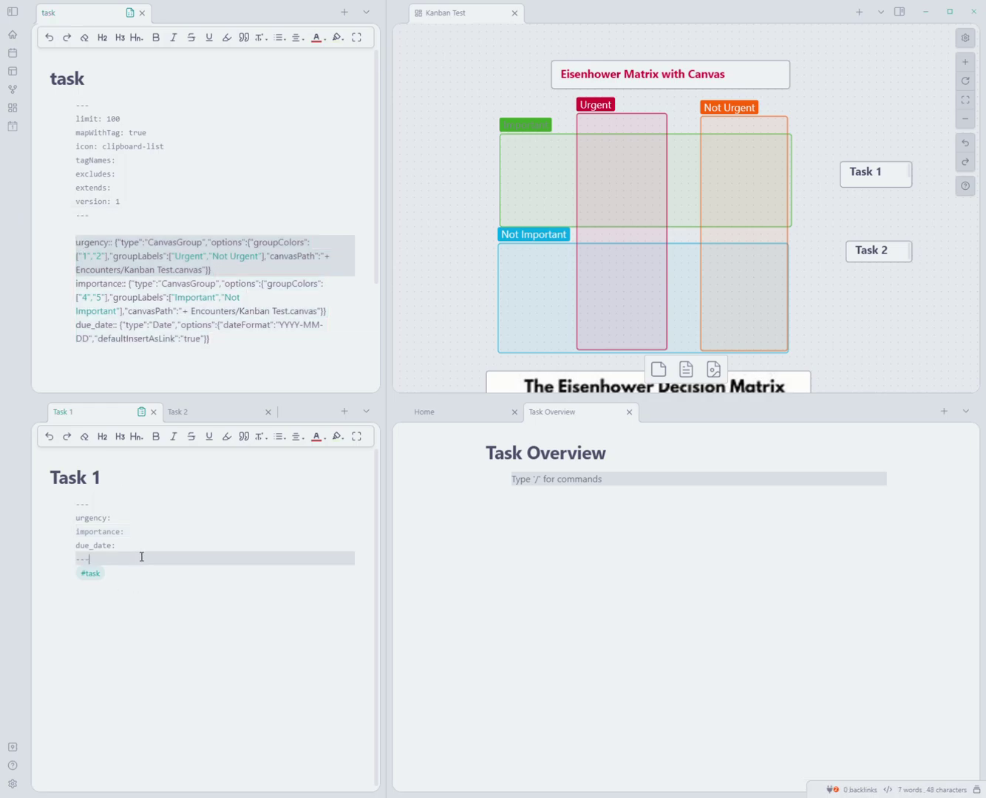
pyautogui.click(154, 547)
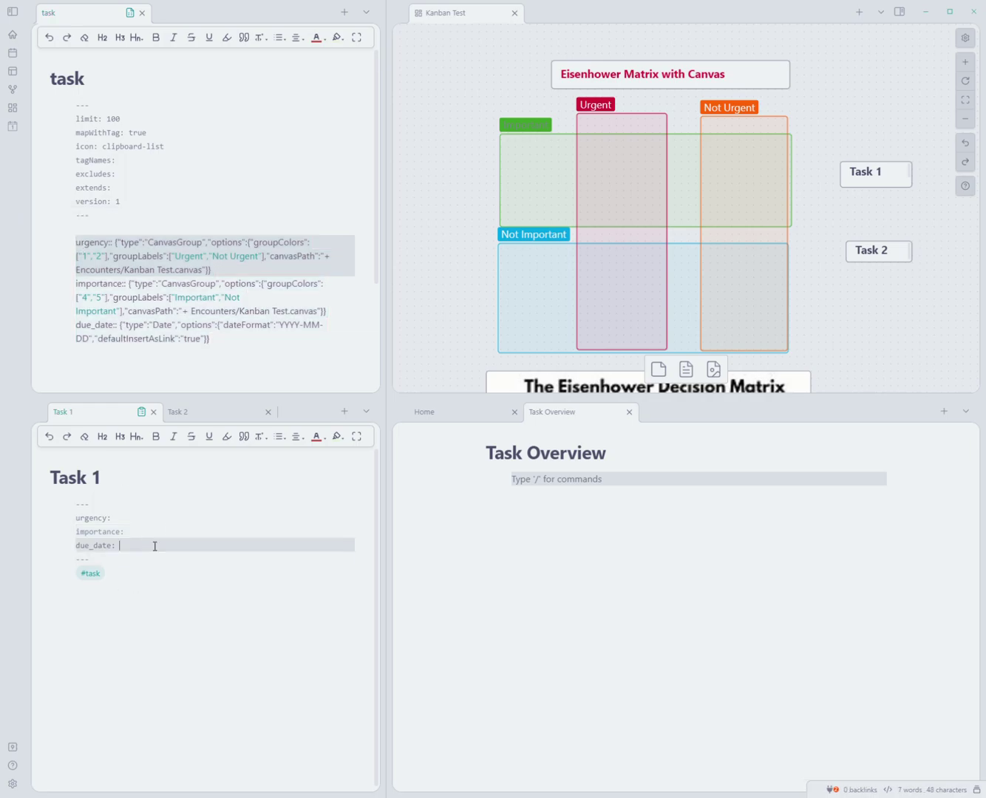
# Add the type "task" to the Task 2 note.
pyautogui.click(210, 418)
pyautogui.rightClick(211, 418)
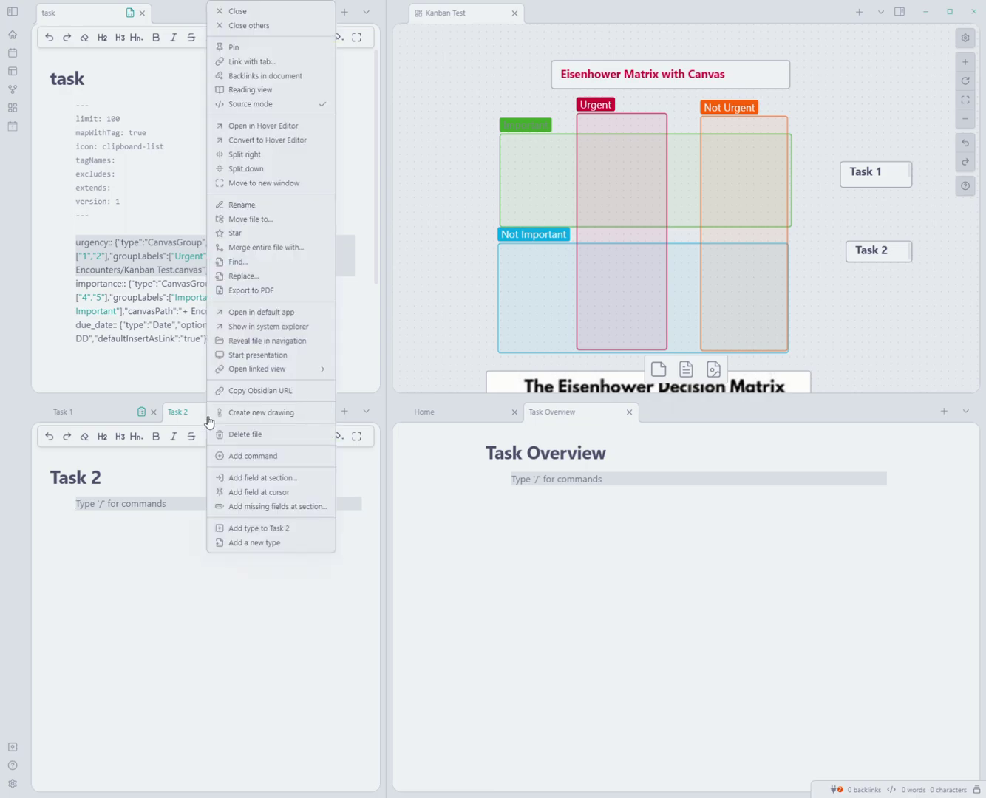
pyautogui.click(280, 530)
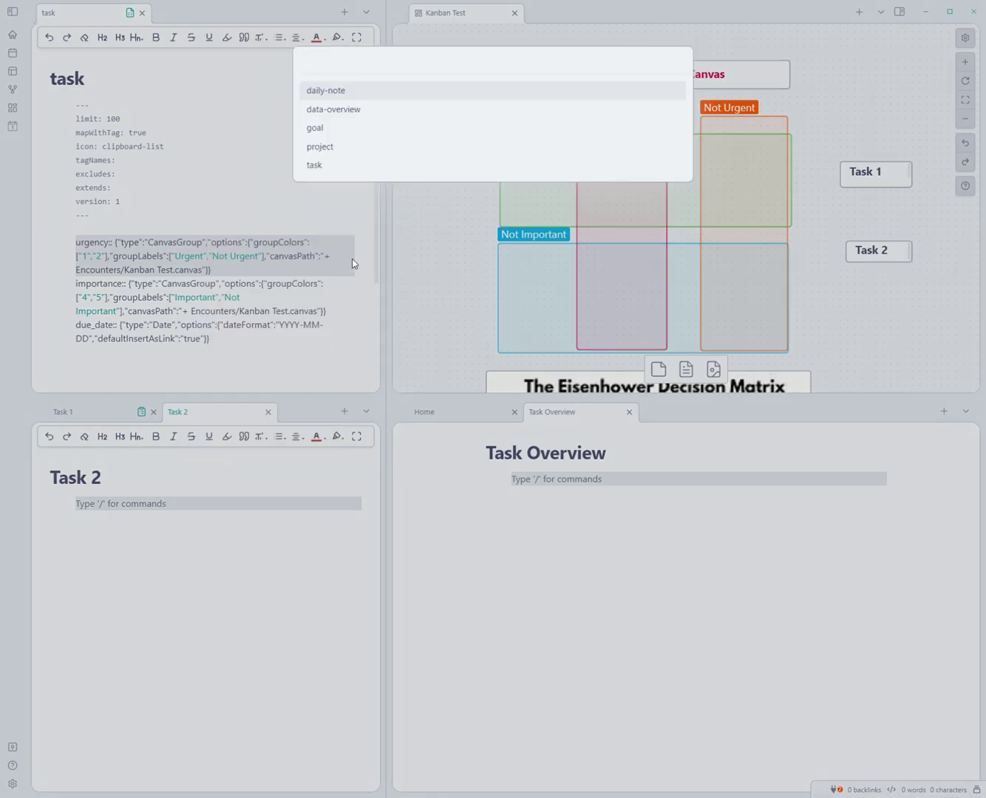
pyautogui.click(335, 169)
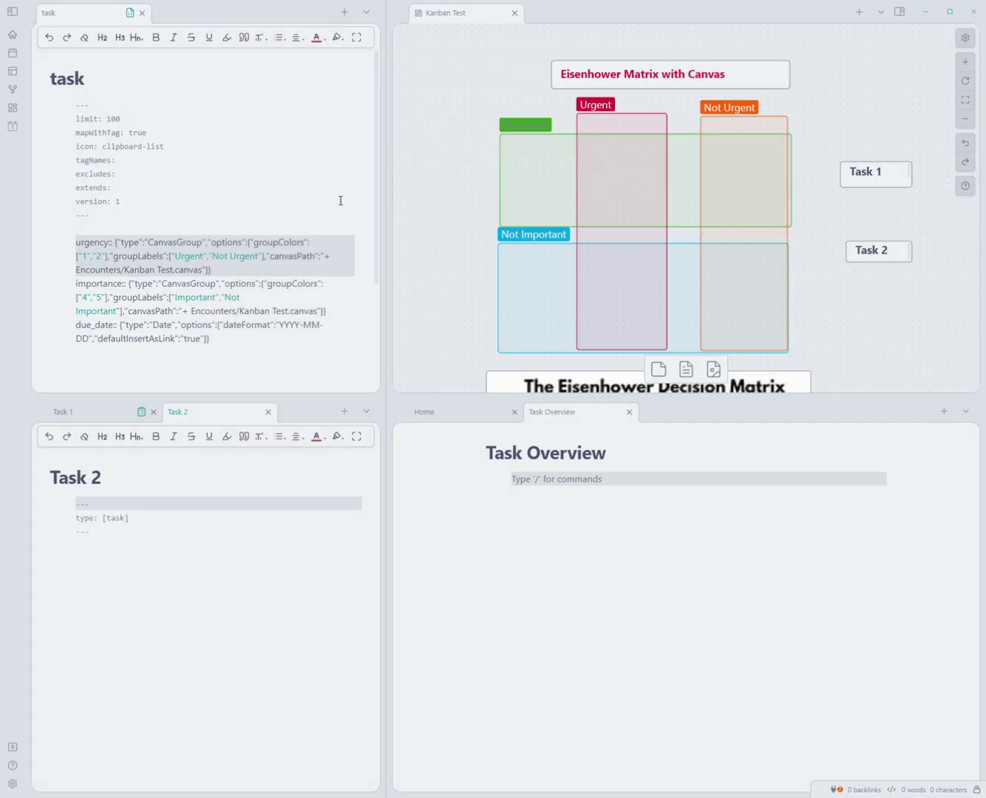
# Compare the type property in Task 2 with the task tag in Task 1.
pyautogui.moveTo(164, 522); pyautogui.dragTo(61, 522)
pyautogui.click(155, 523)
pyautogui.click(111, 413)
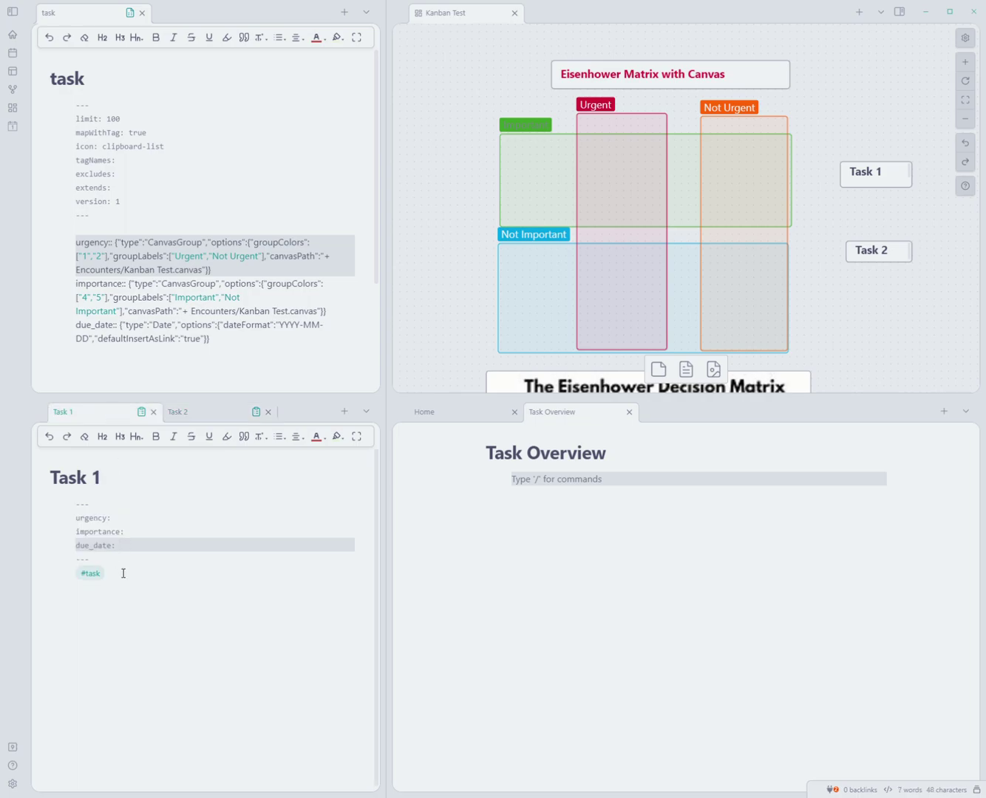
pyautogui.moveTo(123, 574); pyautogui.dragTo(63, 571)
pyautogui.click(170, 618)
pyautogui.click(209, 414)
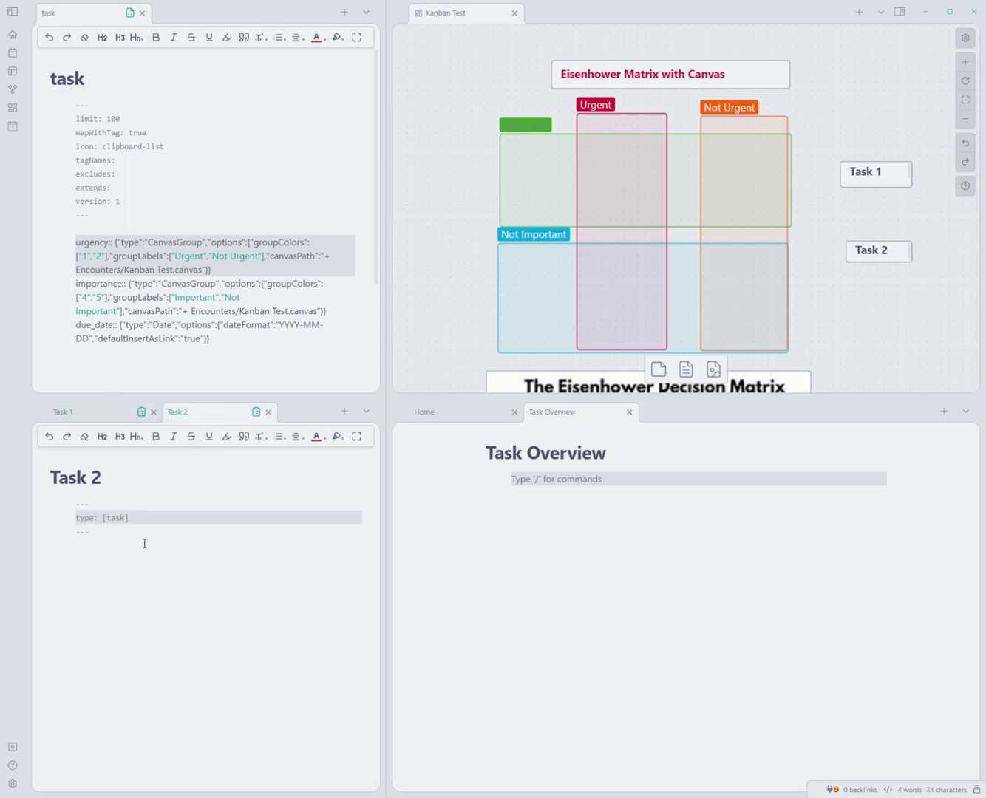
pyautogui.moveTo(131, 527); pyautogui.dragTo(64, 521)
pyautogui.click(107, 542)
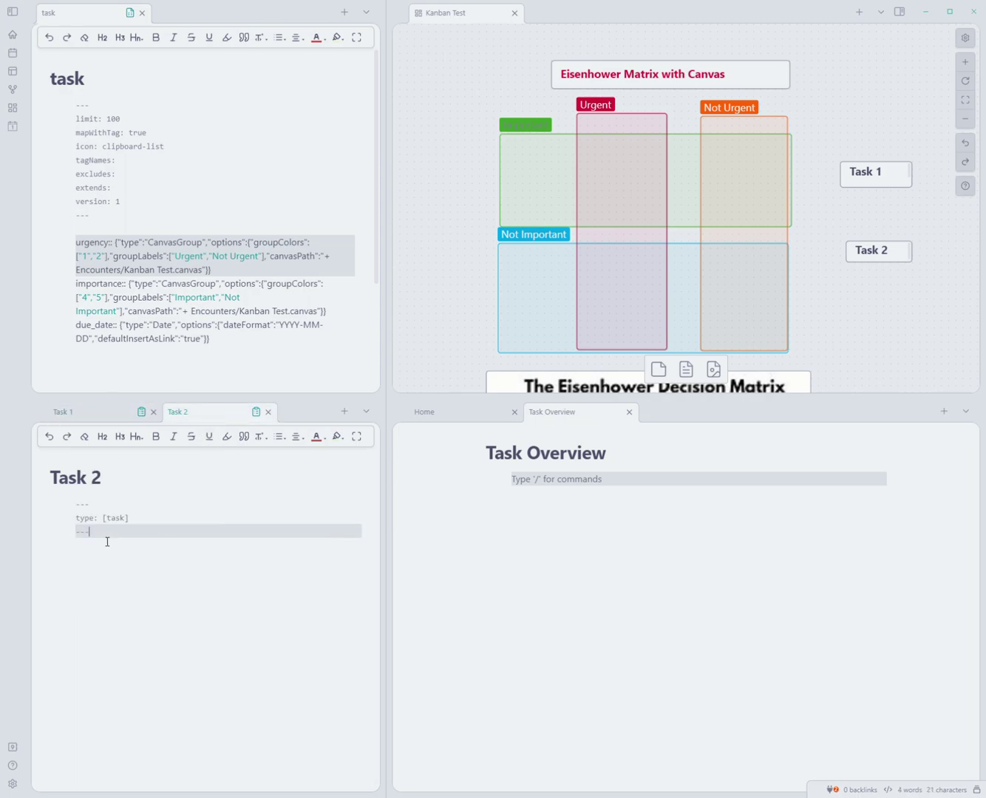
pyautogui.click(170, 518)
# Insert the missing fields from the task fileClass into the Task 2 frontmatter and review them.
pyautogui.rightClick(215, 414)
pyautogui.moveTo(314, 576)
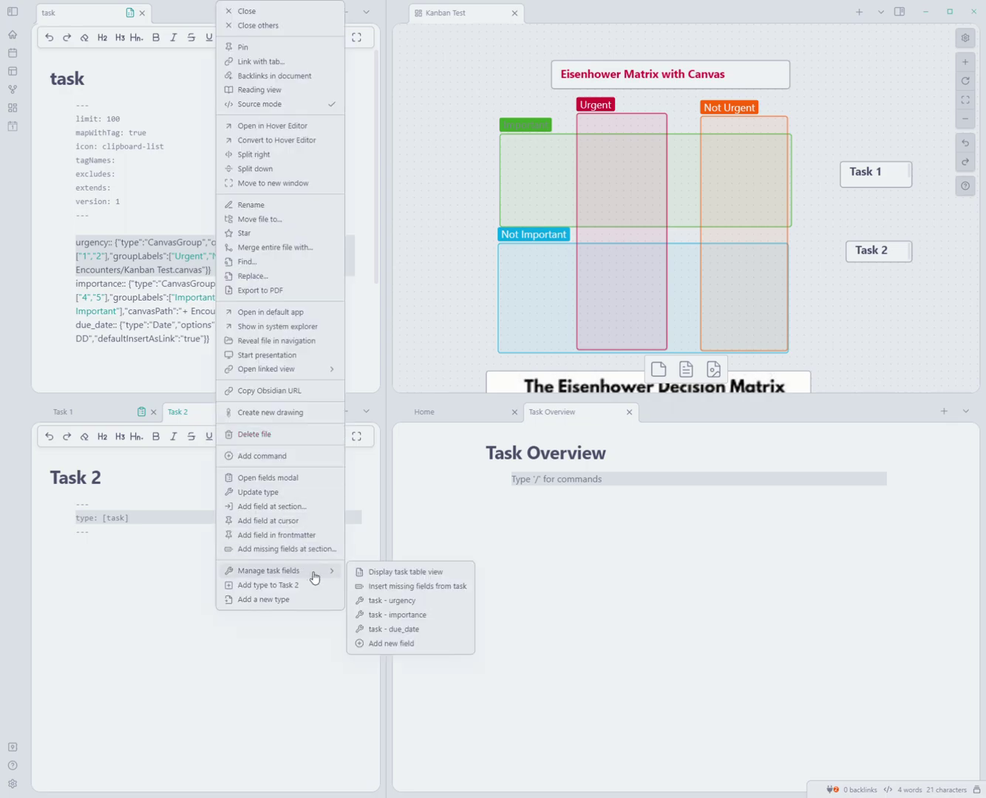
pyautogui.click(432, 588)
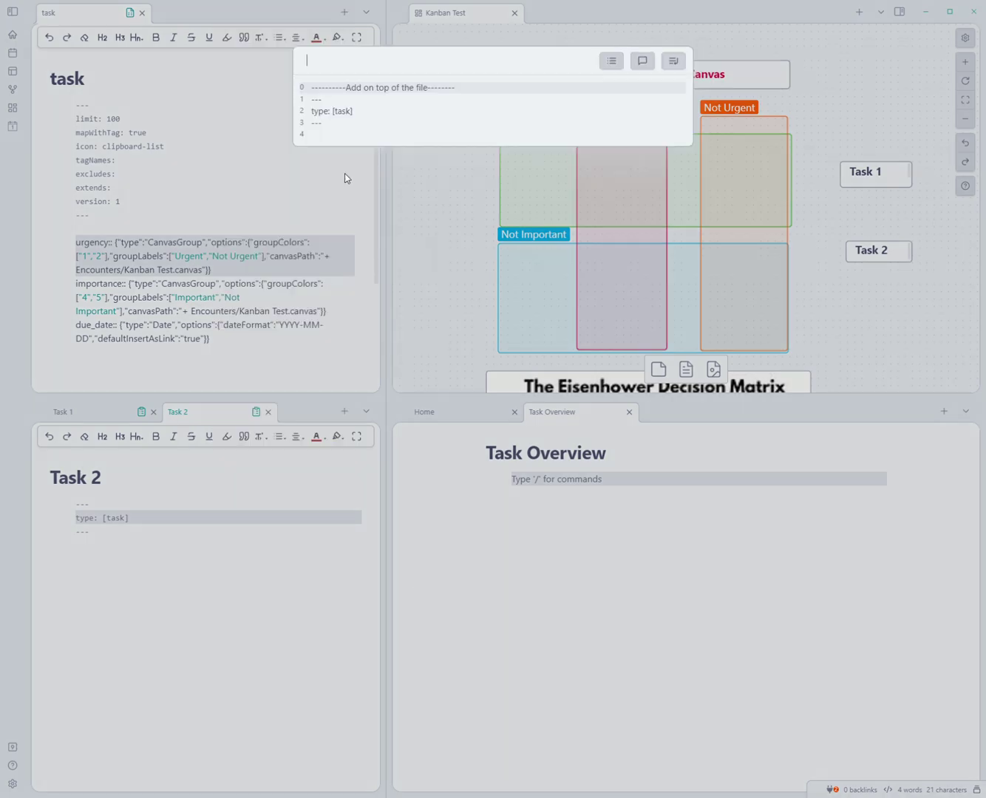
pyautogui.click(358, 99)
pyautogui.click(146, 597)
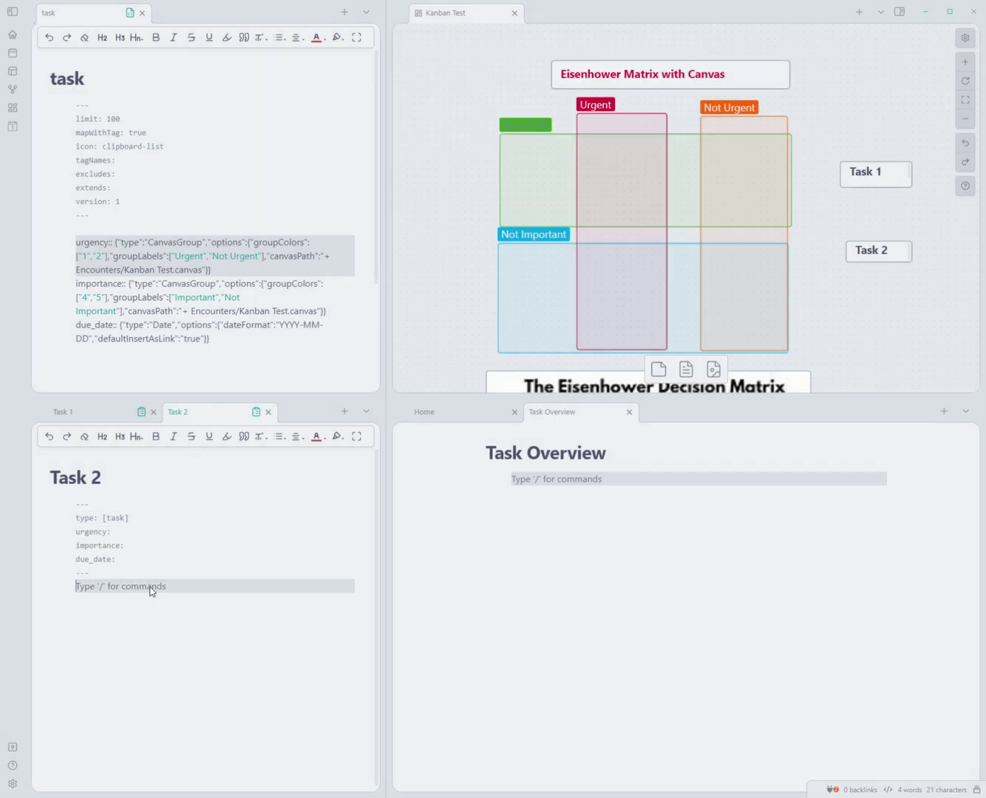
pyautogui.moveTo(154, 576); pyautogui.dragTo(122, 511)
pyautogui.click(136, 582)
pyautogui.click(137, 558)
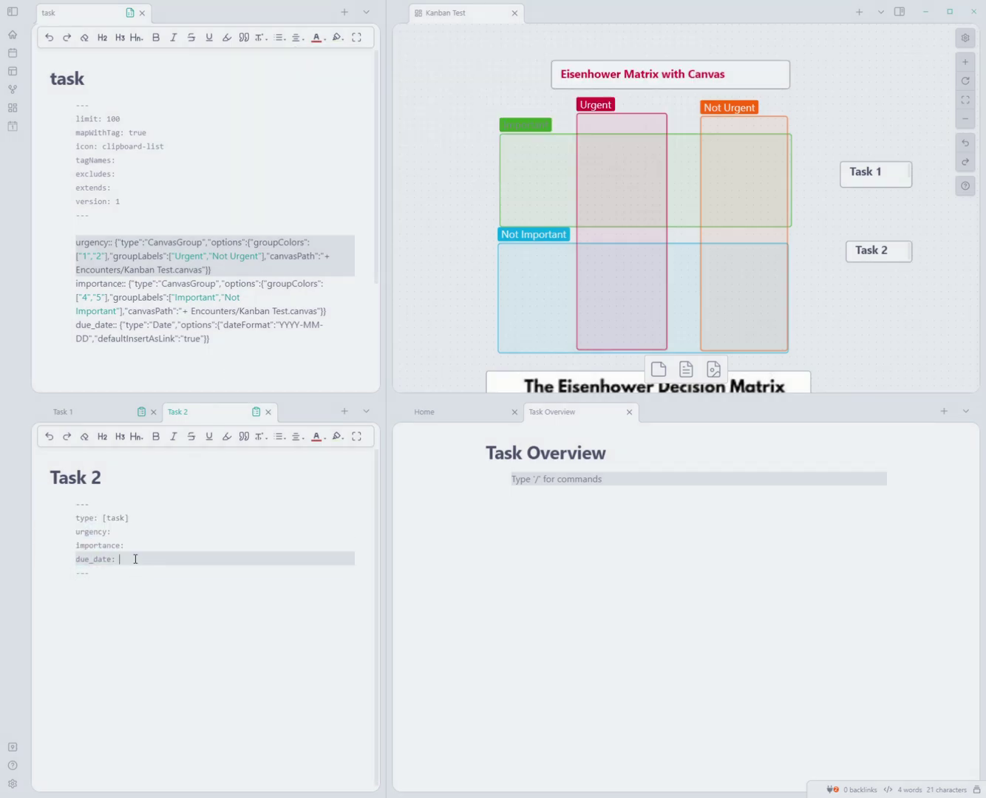
pyautogui.moveTo(137, 558); pyautogui.dragTo(140, 541)
pyautogui.click(144, 538)
pyautogui.click(229, 561)
# Rearrange the Task 1 and Task 2 cards on the canvas, keeping both outside the matrix groups with more space between them.
pyautogui.moveTo(880, 181); pyautogui.dragTo(882, 174)
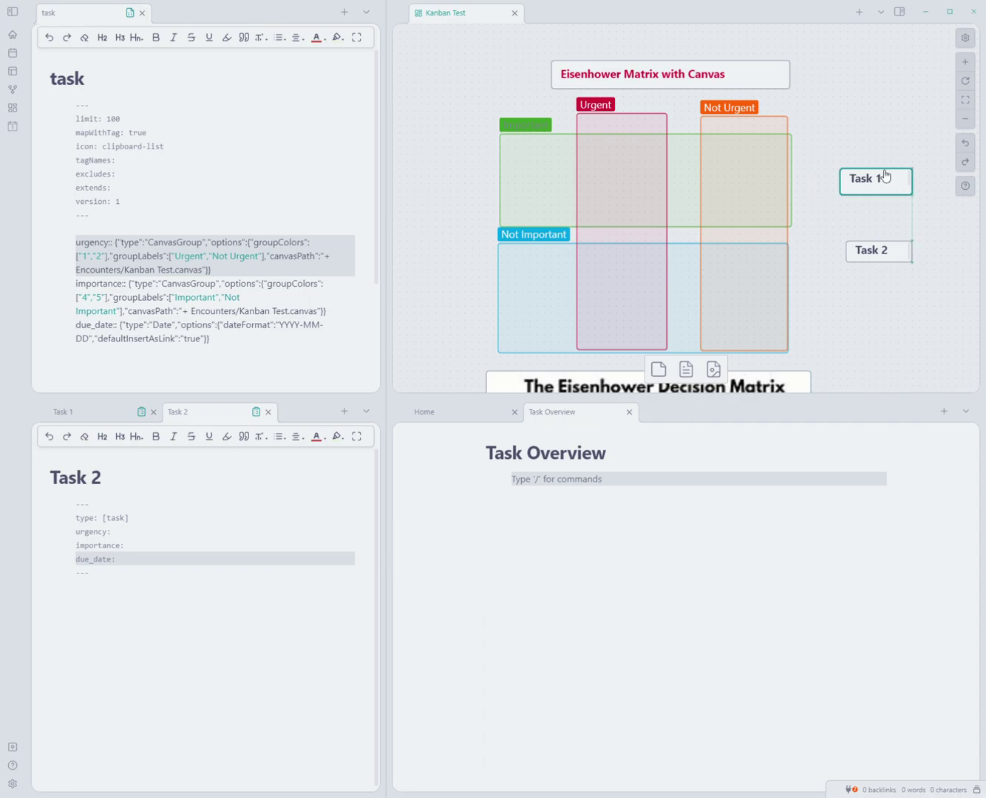
pyautogui.moveTo(904, 257)
pyautogui.mouseDown()
pyautogui.moveTo(920, 262)
pyautogui.moveTo(898, 255)
pyautogui.mouseUp()
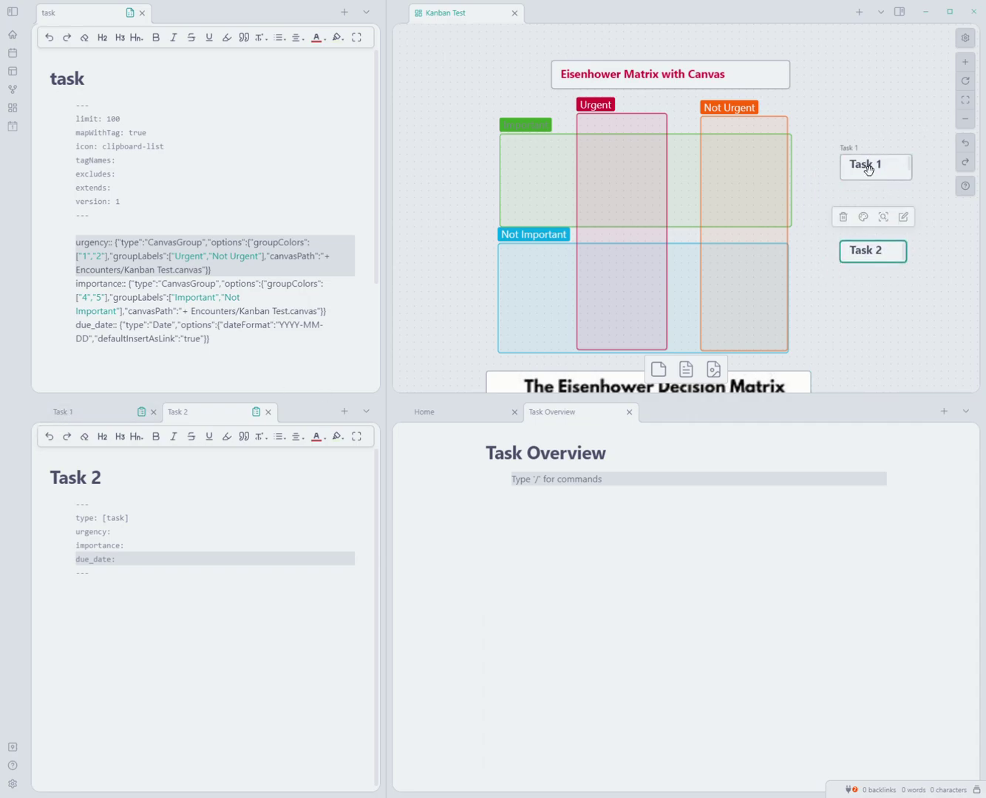
pyautogui.moveTo(865, 168)
pyautogui.mouseDown()
pyautogui.moveTo(893, 165)
pyautogui.moveTo(870, 161)
pyautogui.mouseUp()
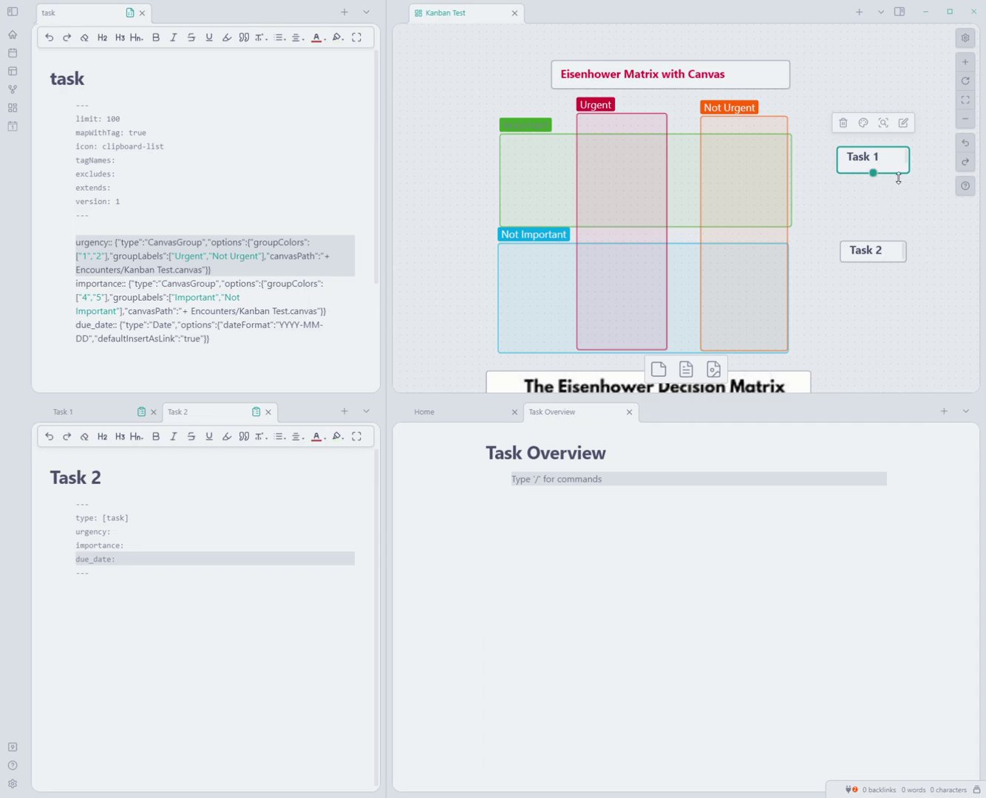
# Show the Task 1 note and examine its urgency and importance fields against the canvas groups.
pyautogui.click(69, 416)
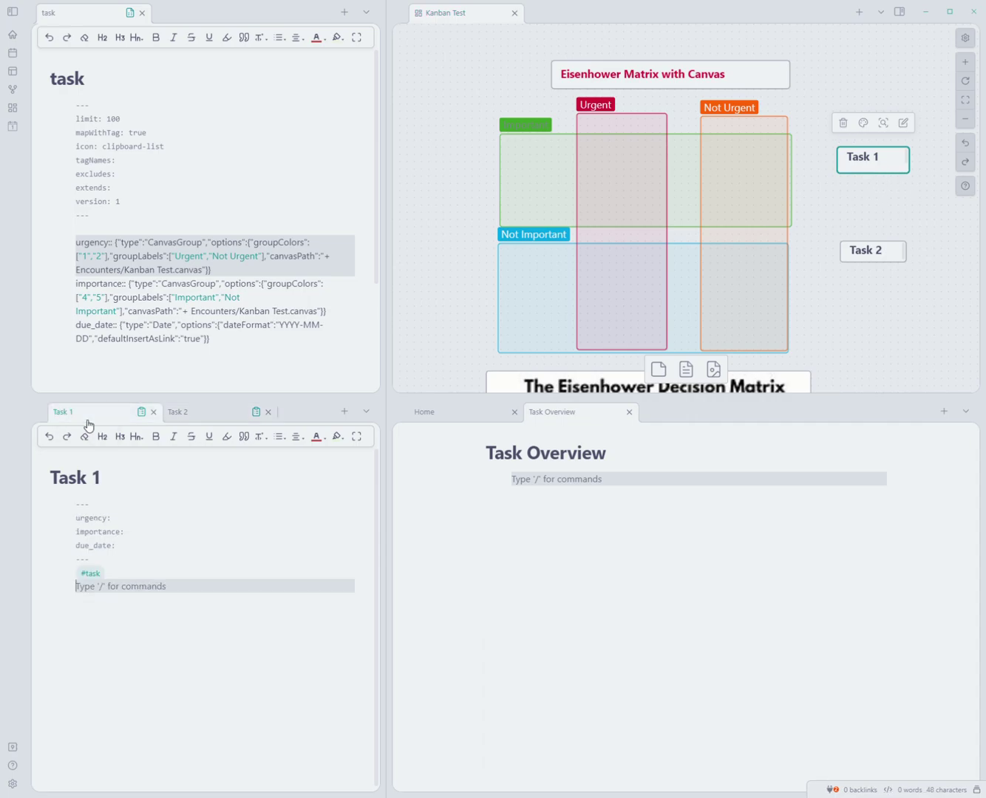
pyautogui.click(137, 534)
pyautogui.moveTo(148, 521); pyautogui.dragTo(54, 518)
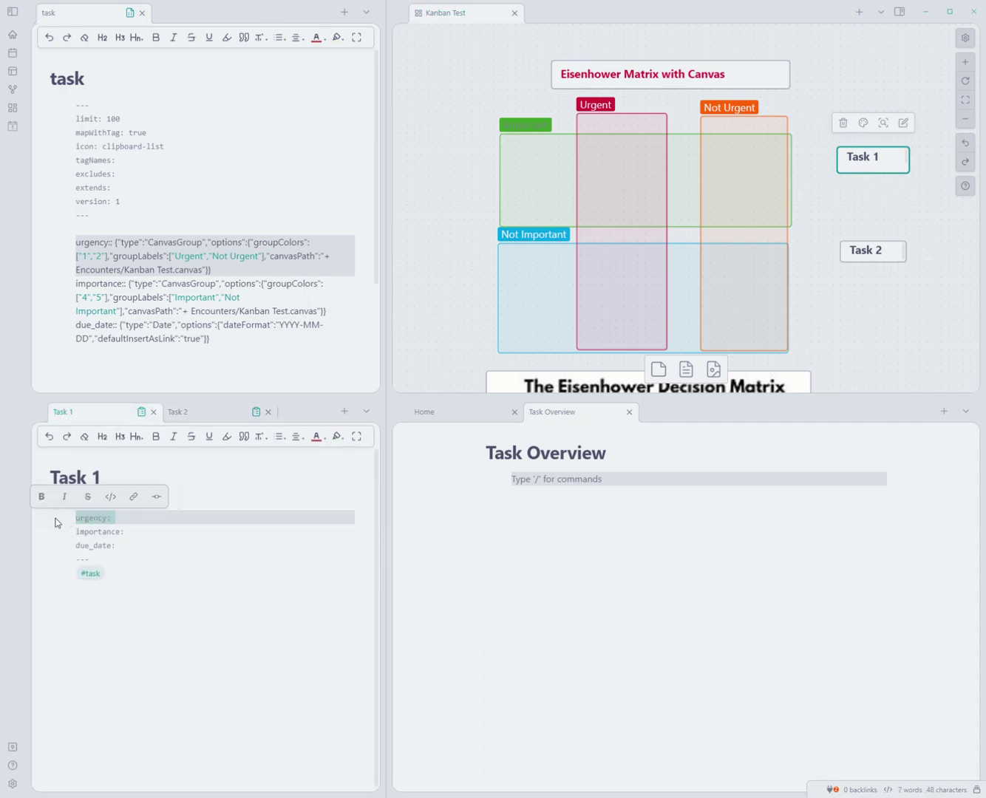
pyautogui.click(126, 522)
pyautogui.moveTo(156, 536); pyautogui.dragTo(73, 537)
pyautogui.click(173, 537)
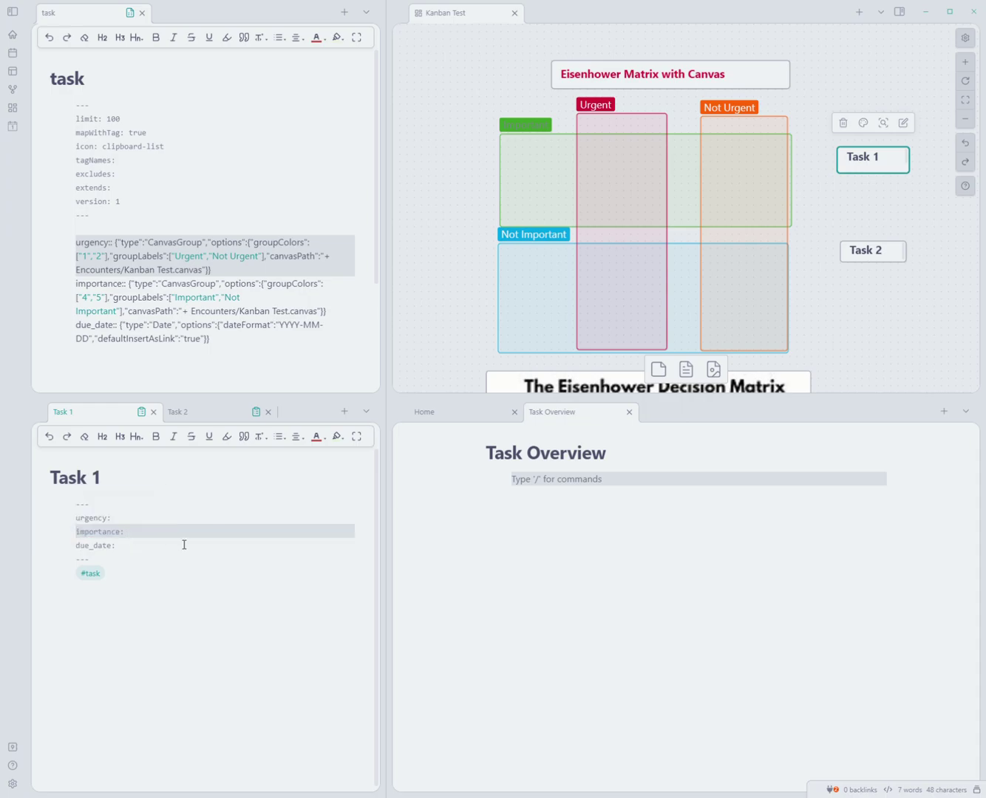
pyautogui.moveTo(185, 545); pyautogui.dragTo(74, 537)
pyautogui.click(77, 536)
pyautogui.click(904, 213)
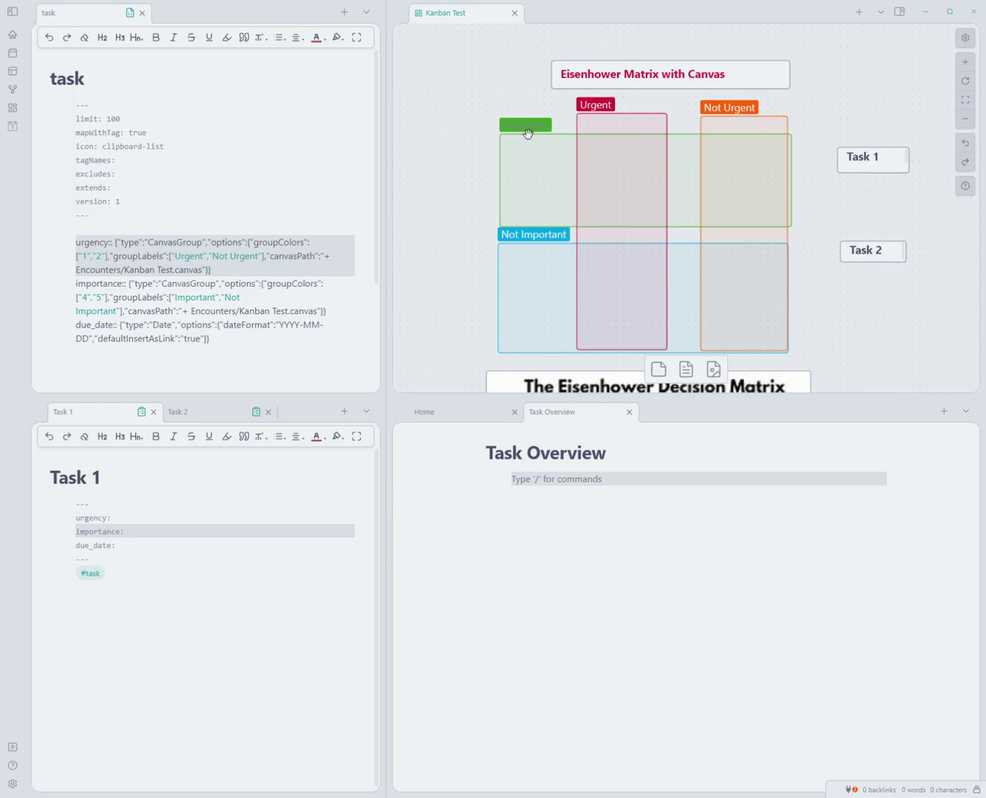
# Move the Task 1 card into the overlap of the Urgent and green Important groups and check its urgency and importance fields.
pyautogui.moveTo(883, 160); pyautogui.dragTo(634, 181)
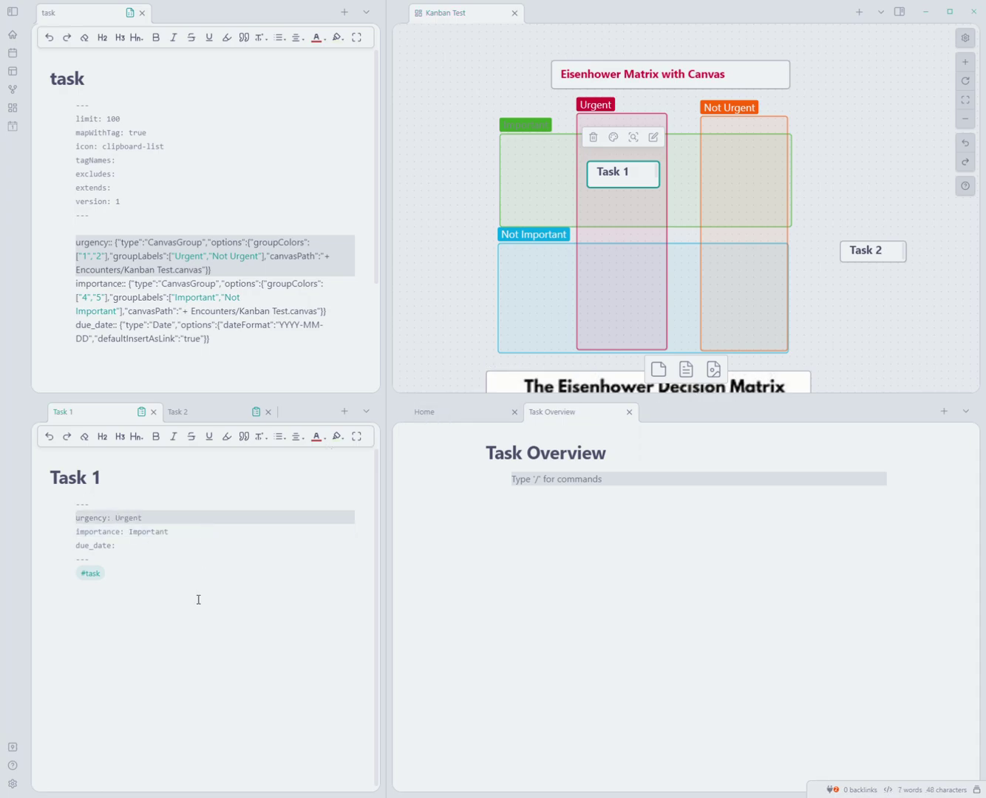
pyautogui.moveTo(189, 538); pyautogui.dragTo(93, 523)
pyautogui.click(167, 537)
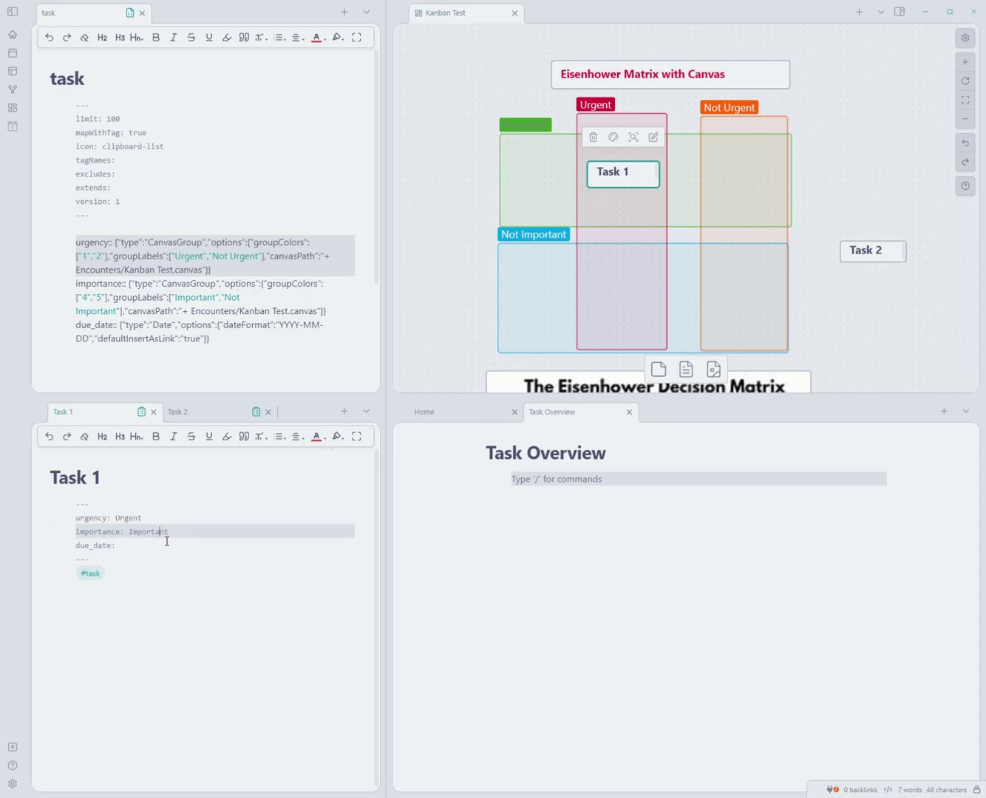
# Examine the urgency and importance values in the Task 1 note's frontmatter.
pyautogui.moveTo(171, 519); pyautogui.dragTo(99, 522)
pyautogui.click(224, 524)
pyautogui.moveTo(217, 535); pyautogui.dragTo(114, 535)
pyautogui.click(177, 519)
pyautogui.hotkey('ctrl', 'z')
pyautogui.click(201, 576)
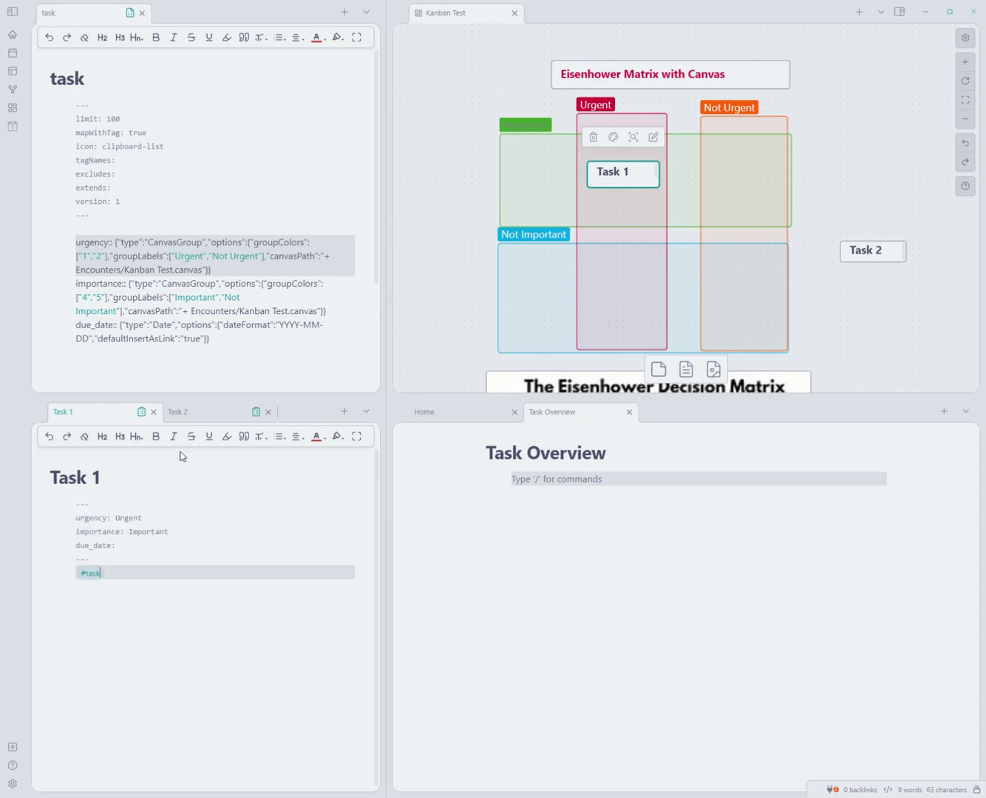
# Show the Task 2 note, move its card into the overlap of the Not Urgent and Not Important groups, and check its fields.
pyautogui.click(201, 417)
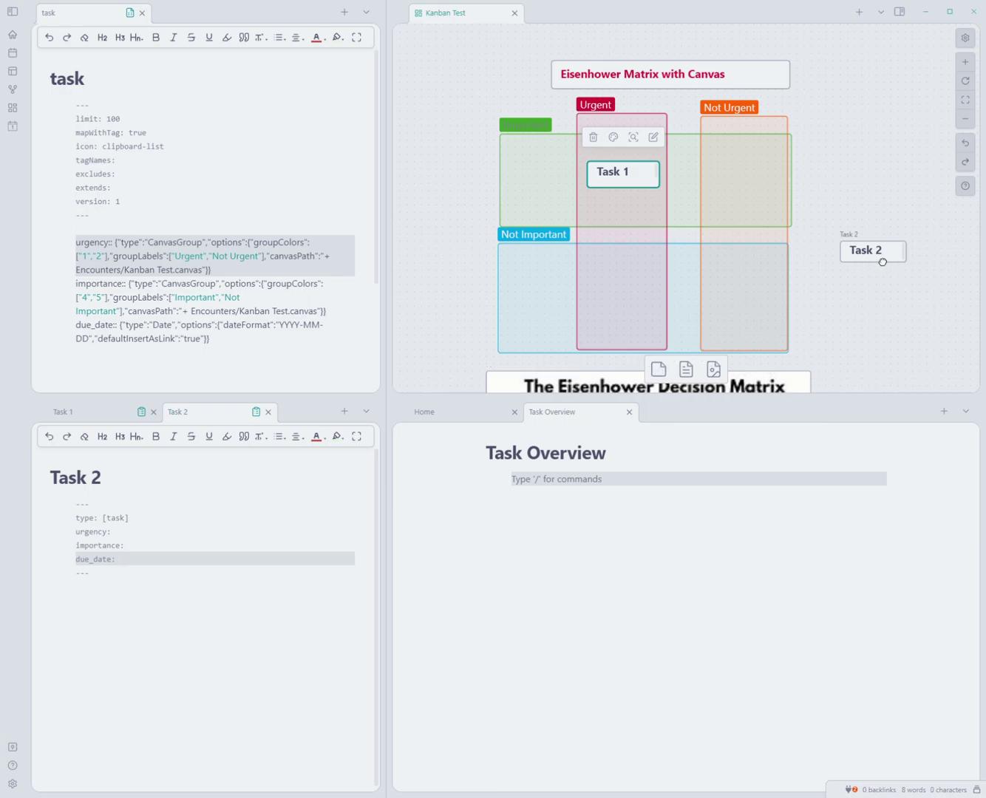
pyautogui.moveTo(883, 262); pyautogui.dragTo(748, 304)
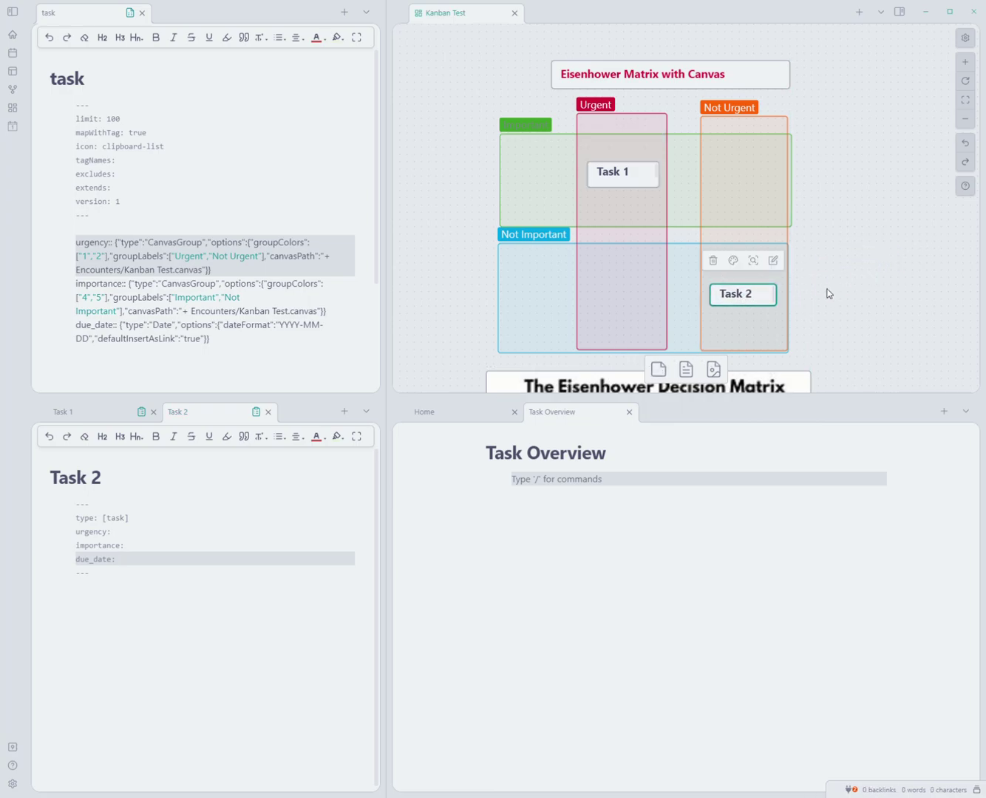
pyautogui.click(853, 288)
pyautogui.click(194, 595)
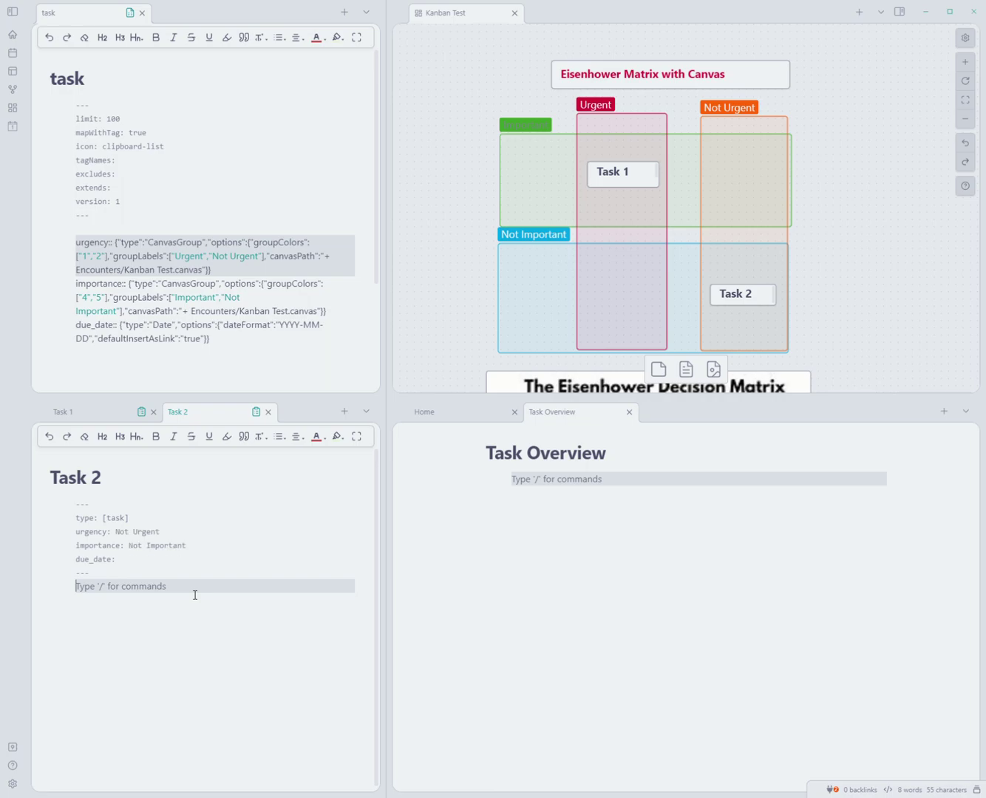
pyautogui.moveTo(211, 549); pyautogui.dragTo(83, 535)
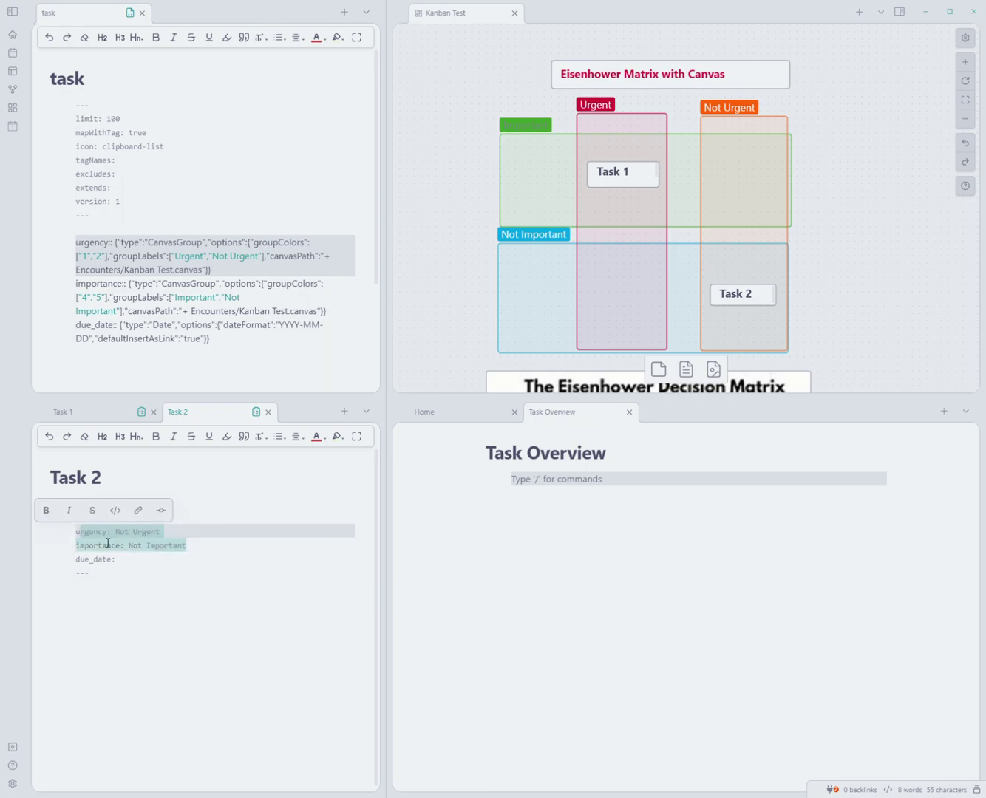
pyautogui.click(107, 541)
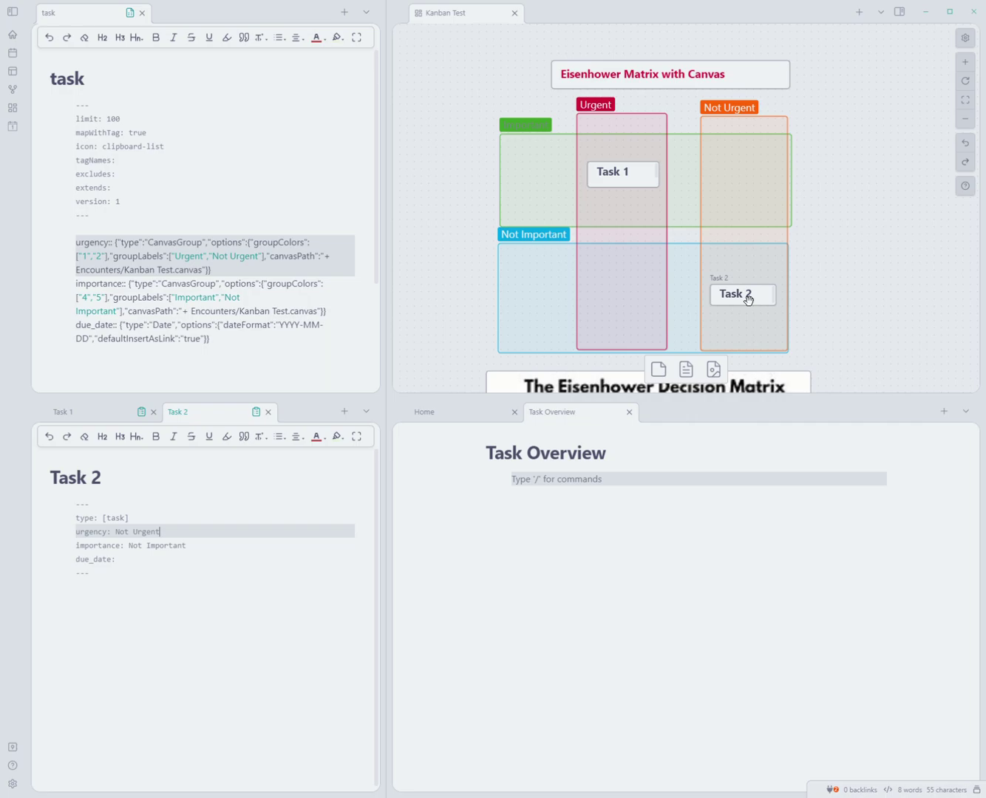
# Move the Task 2 card into the overlap of the Urgent and Not Important groups and check its urgency and importance fields.
pyautogui.moveTo(750, 301); pyautogui.dragTo(632, 292)
pyautogui.click(260, 599)
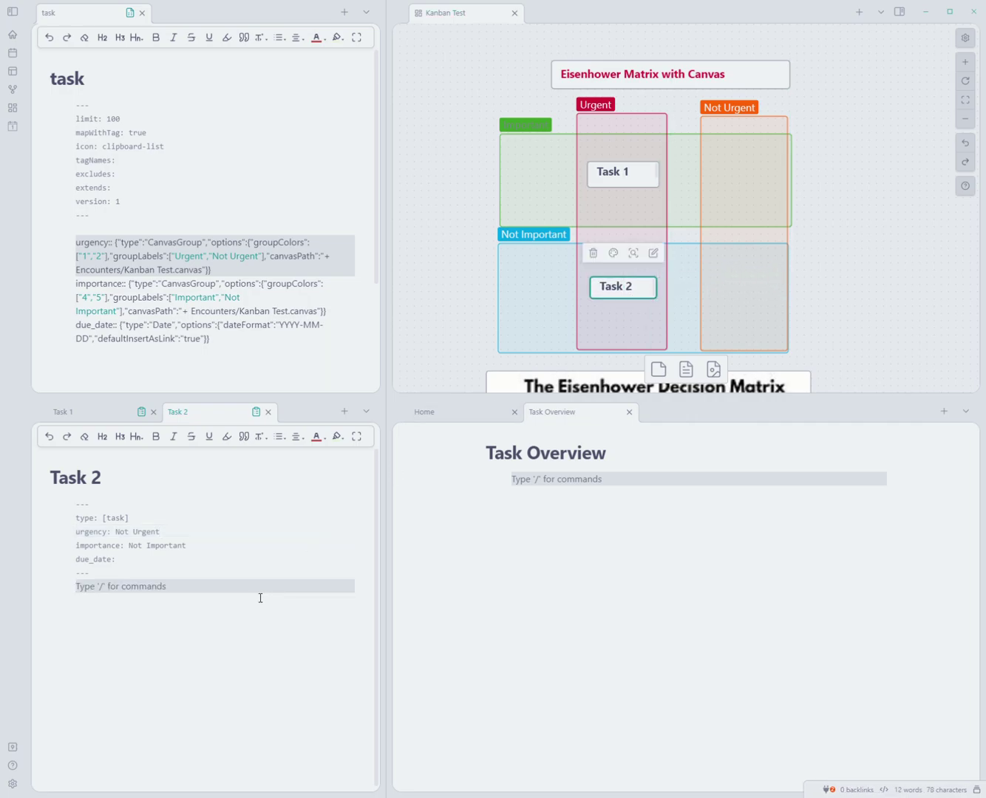
pyautogui.moveTo(82, 540); pyautogui.dragTo(140, 539)
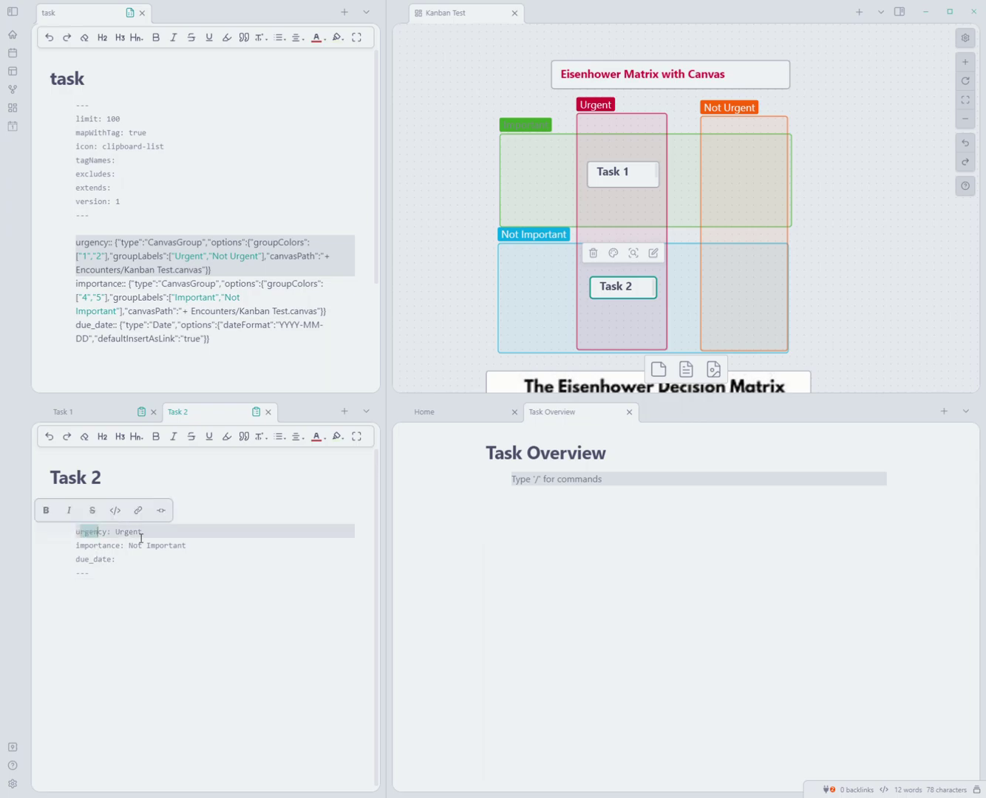
pyautogui.click(181, 538)
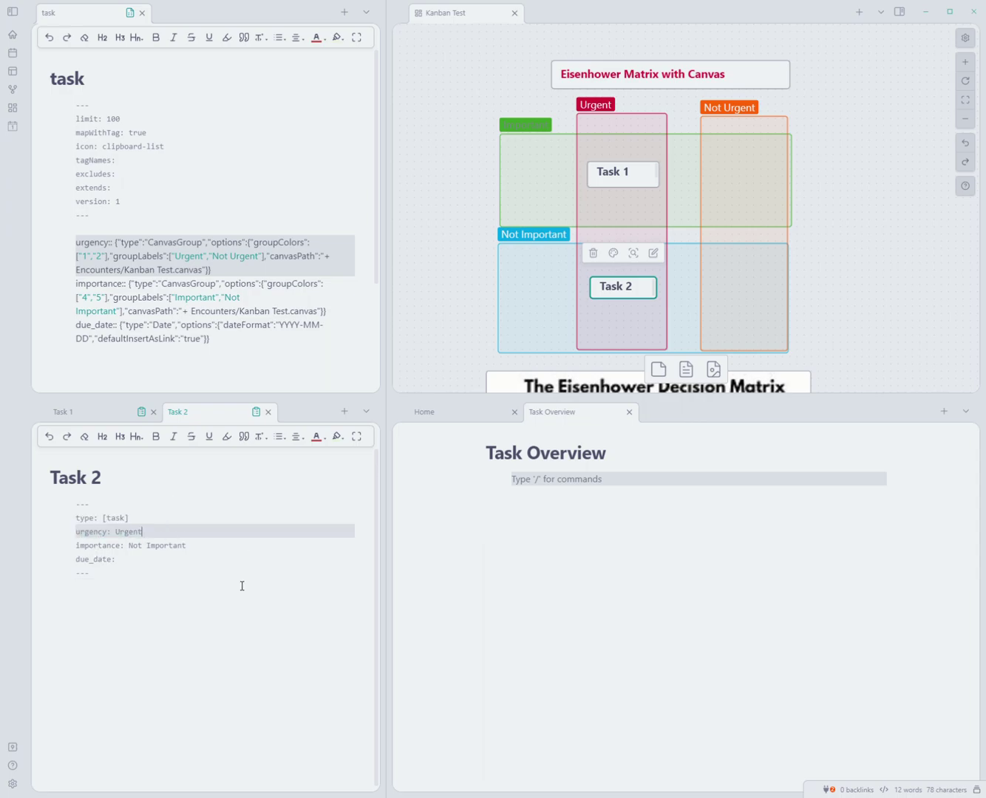
pyautogui.click(242, 586)
pyautogui.click(242, 557)
pyautogui.click(216, 539)
# Start a dataview code block in the Task Overview note with the query line TABLE WITHOUT ID.
pyautogui.click(608, 455)
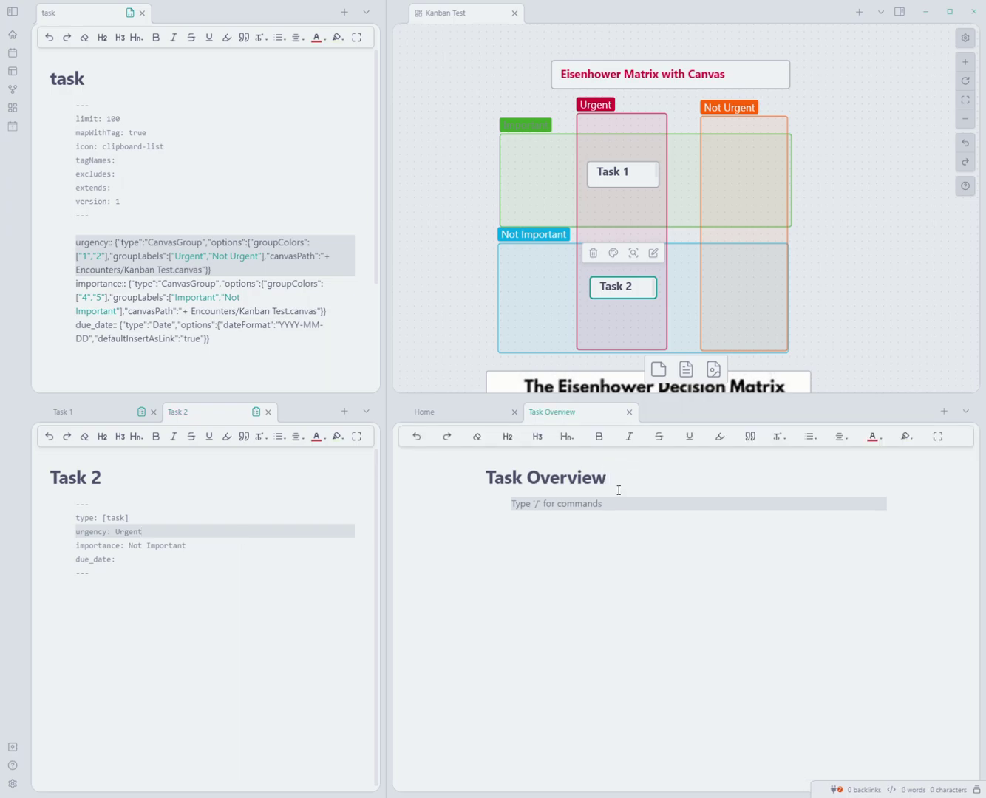
pyautogui.press('Return')
pyautogui.write('```dataview')
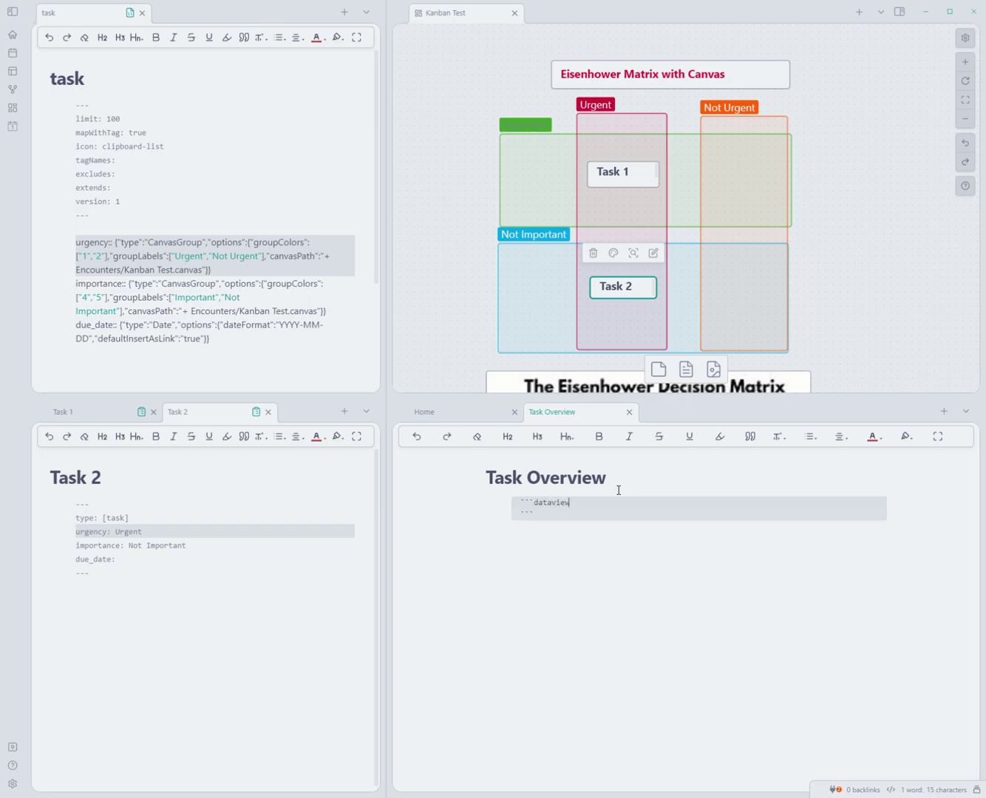
pyautogui.press('Return')
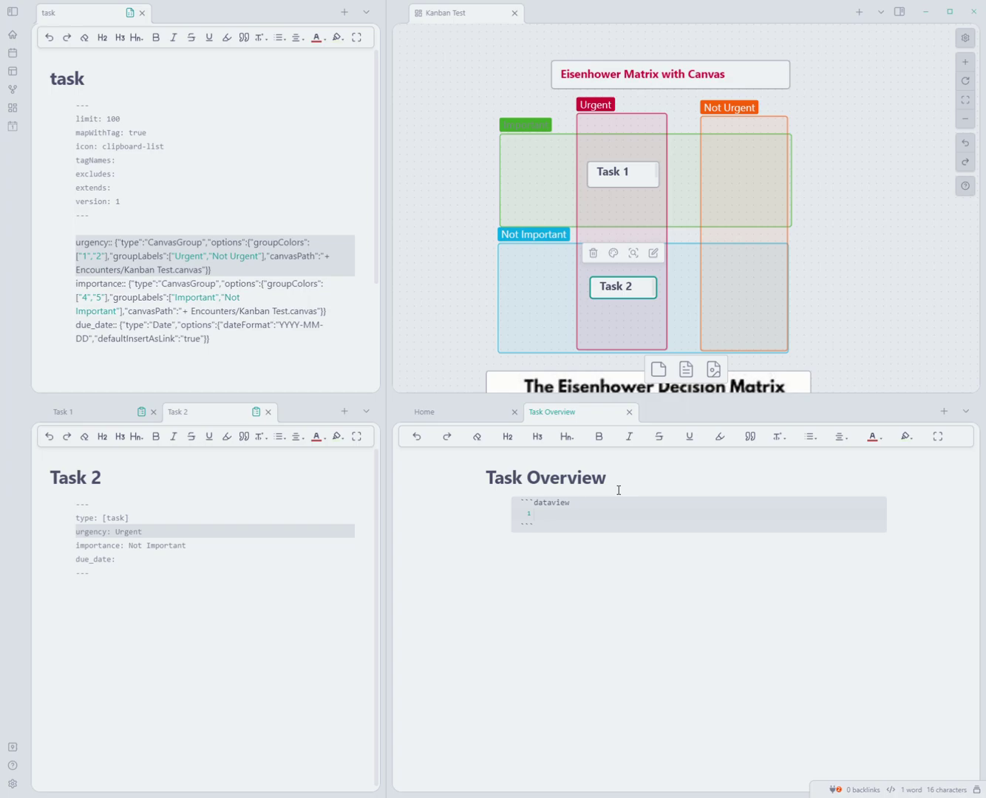
pyautogui.write('TABLE WITHOUT ID')
pyautogui.press('Return')
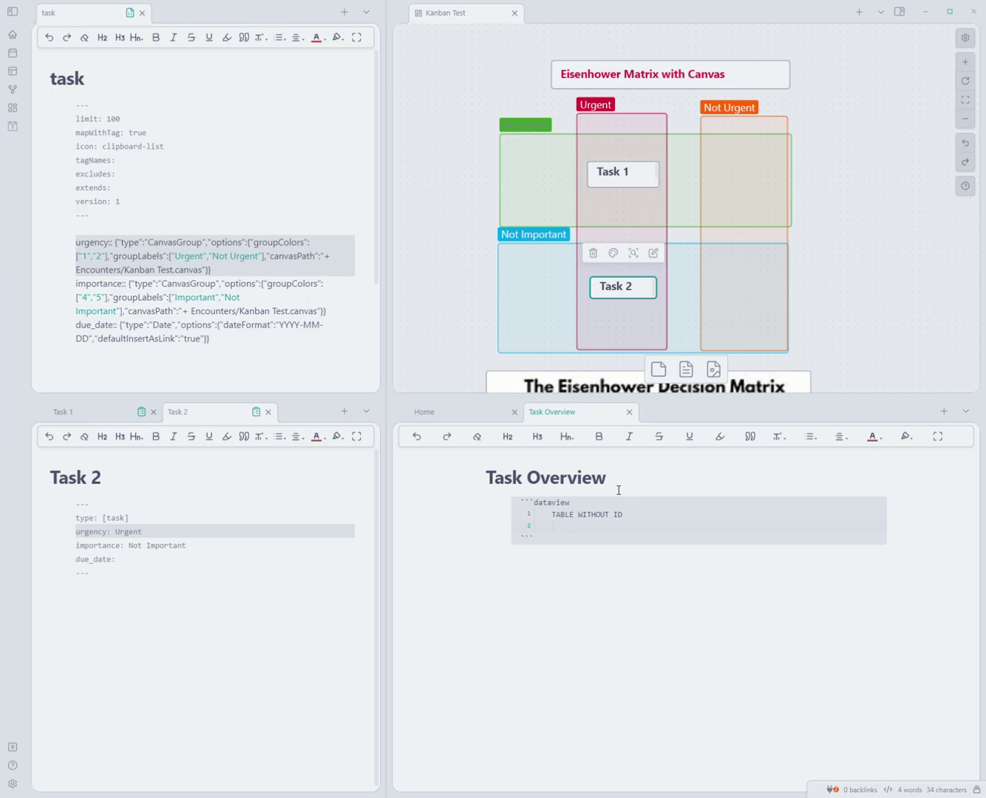
# Add the column line file.link AS "작업명", to the dataview query.
pyautogui.write('file')
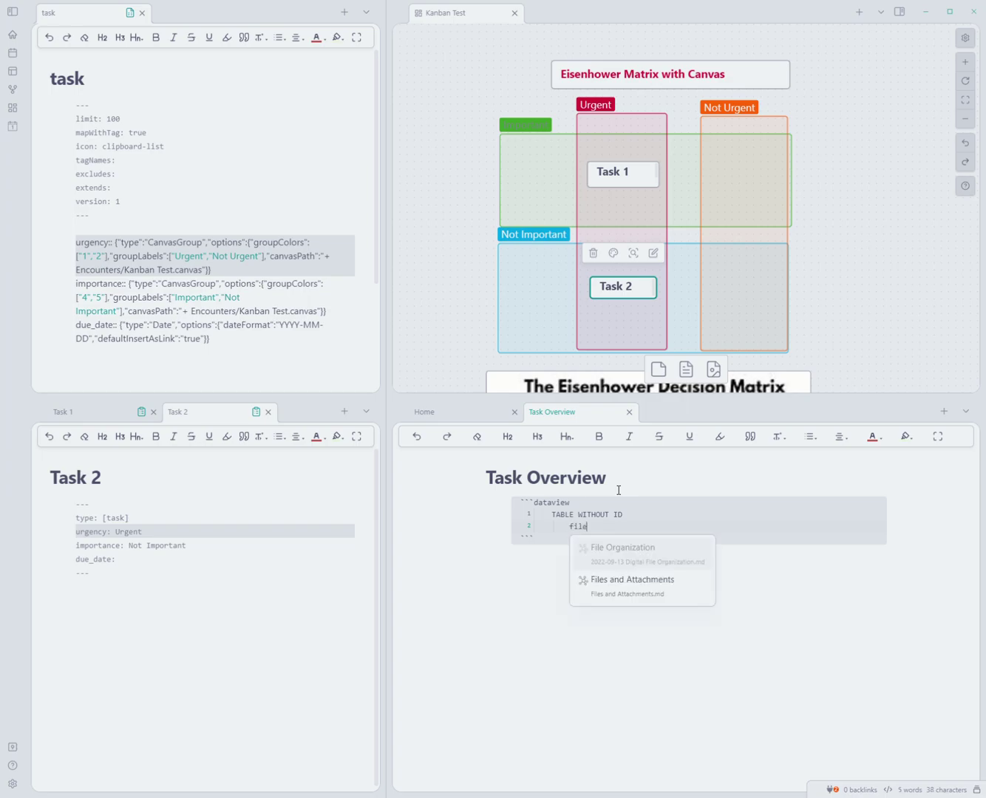
pyautogui.write('.link')
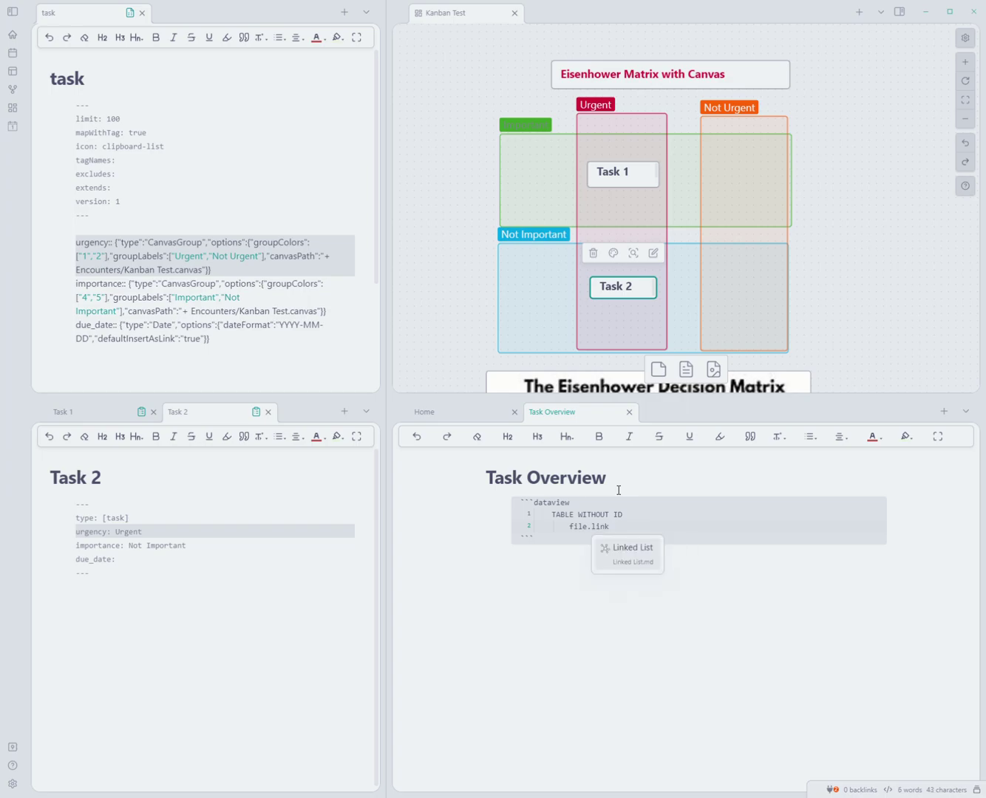
pyautogui.write(' AS')
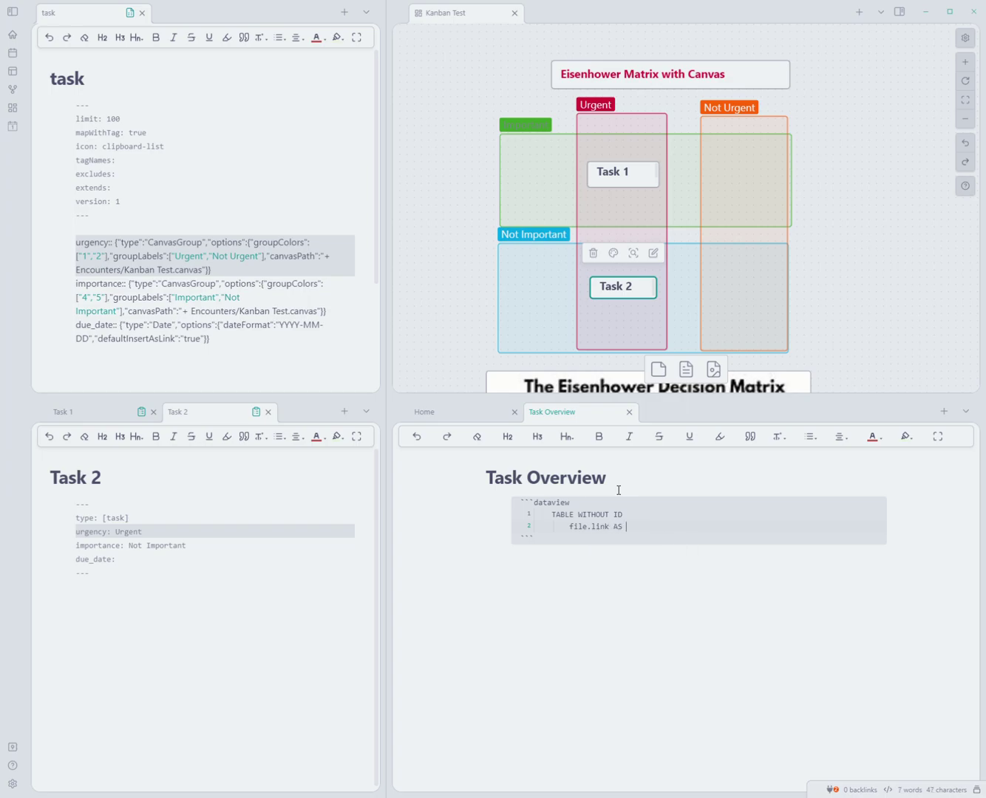
pyautogui.write(' "작업명",')
pyautogui.press('Return')
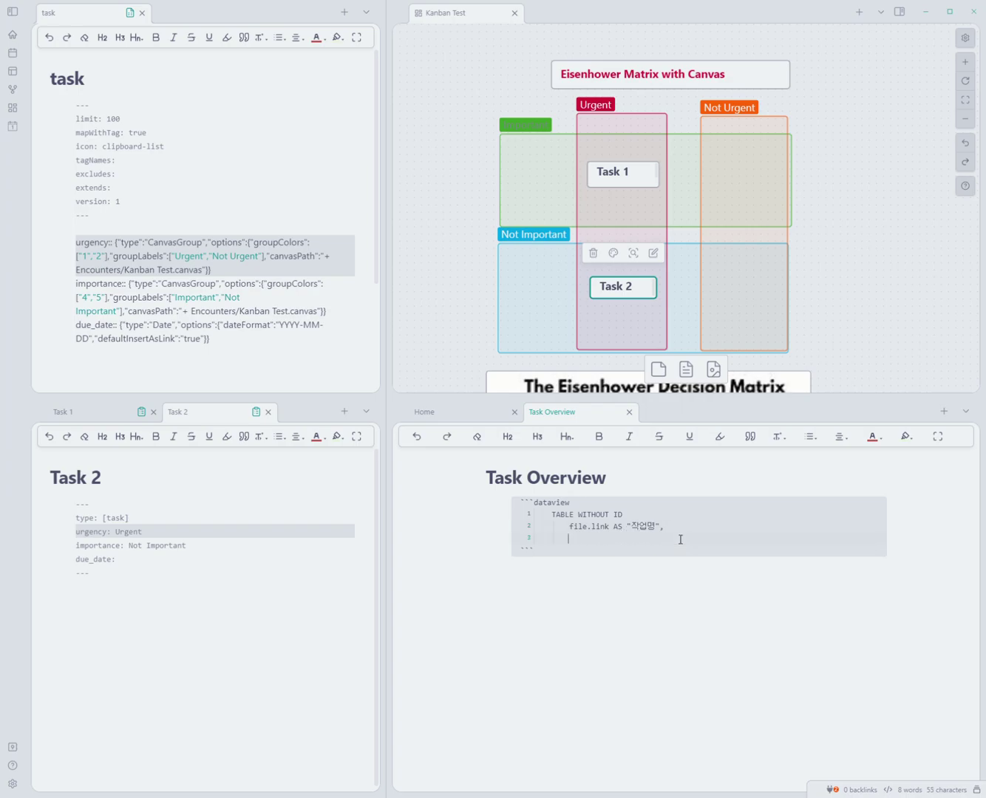
# Add the column lines urgency AS "시급도", and importance AS "중요도", to the dataview query.
pyautogui.write('urgency as')
pyautogui.press('BackSpace')
pyautogui.write('AS "시급도",')
pyautogui.press('Return')
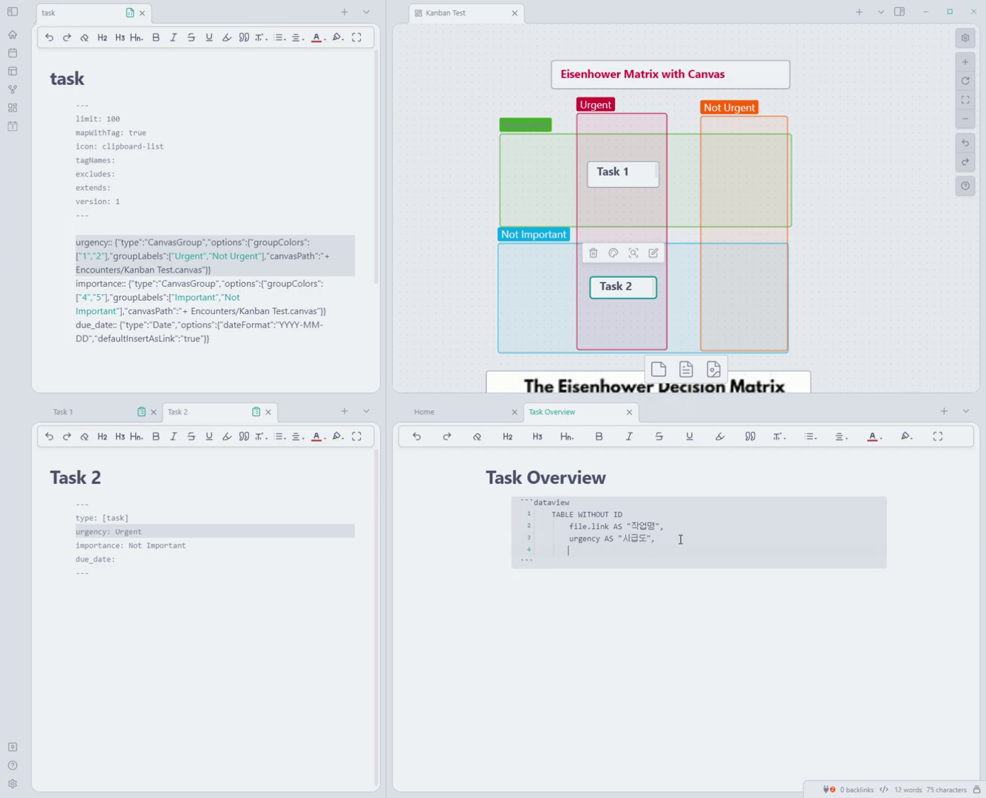
pyautogui.write('importance AS "중요도",')
pyautogui.press('Return')
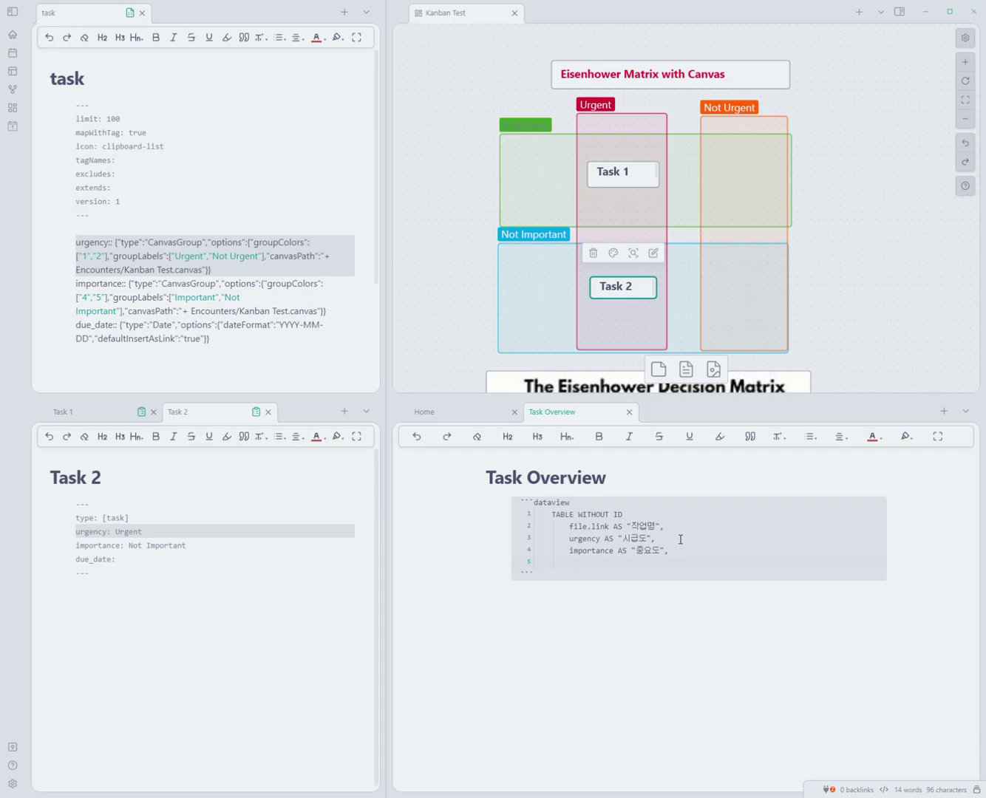
pyautogui.write('[[')
pyautogui.press('BackSpace')
pyautogui.press('BackSpace')
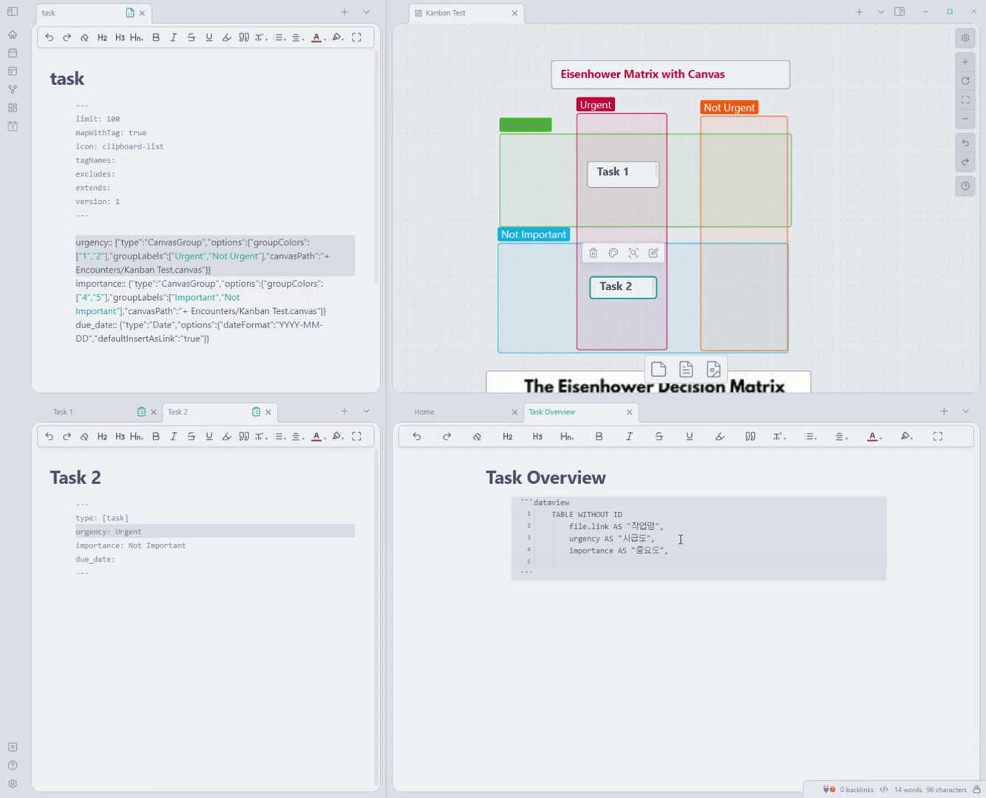